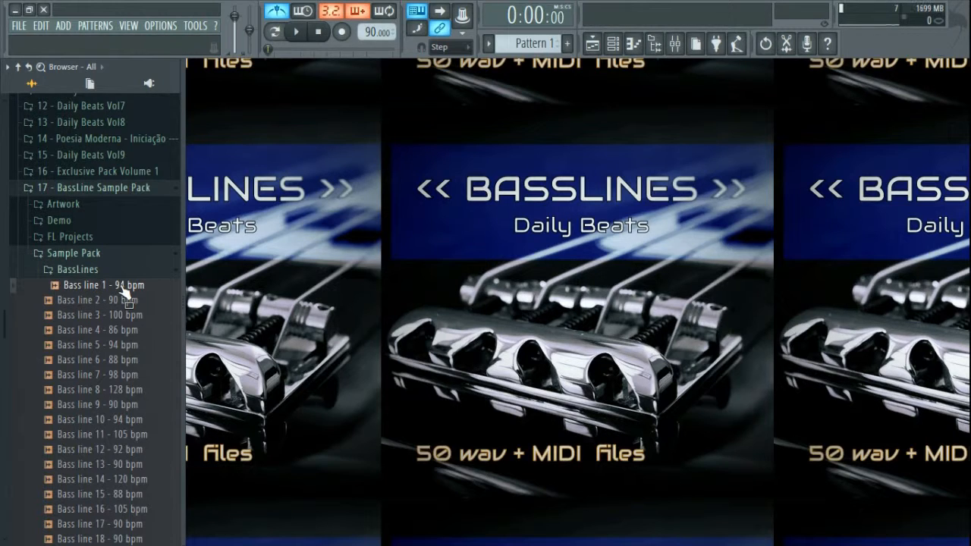
# Step: Preview the Bass line 1 - 94 bpm sample, then raise the project tempo to 94 BPM
pyautogui.click(114, 285)
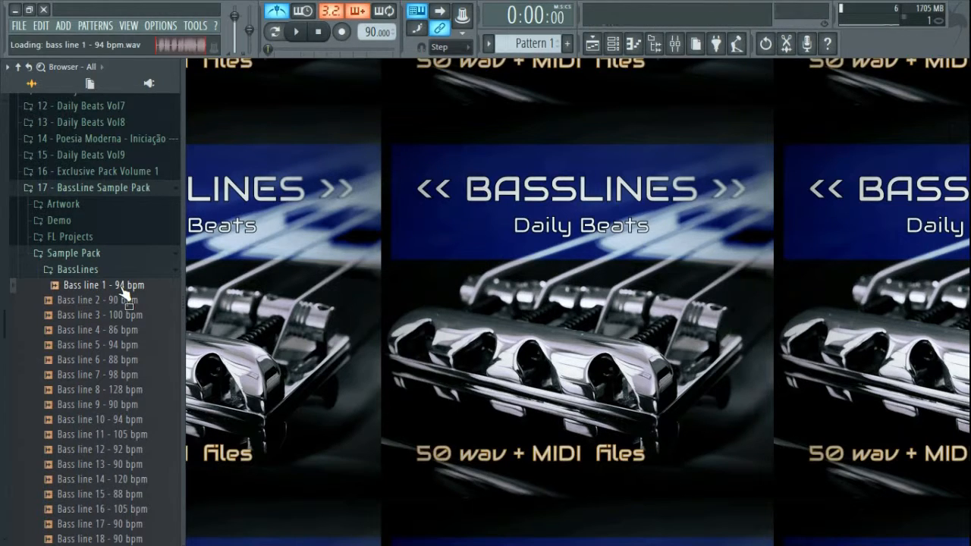
pyautogui.click(324, 37)
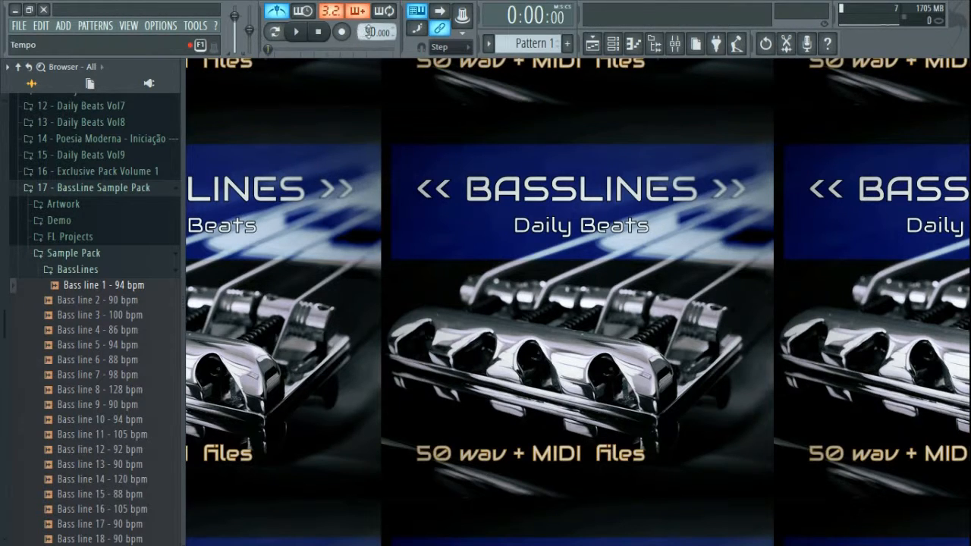
pyautogui.moveTo(367, 34); pyautogui.dragTo(367, 29)
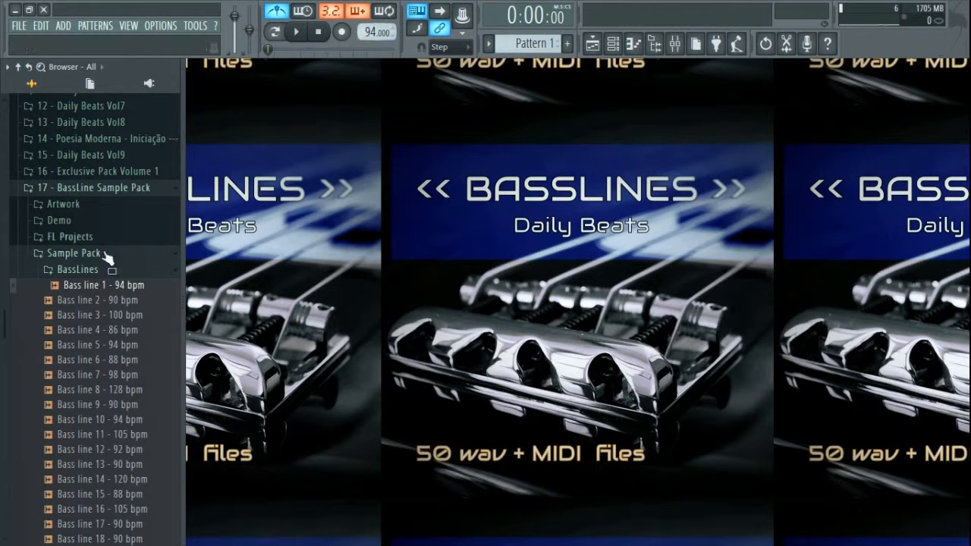
# Step: Drop the Bass line 1 - 94 bpm sample onto playlist Track 12 at bar 1, spanning bars 1–9
pyautogui.click(592, 44)
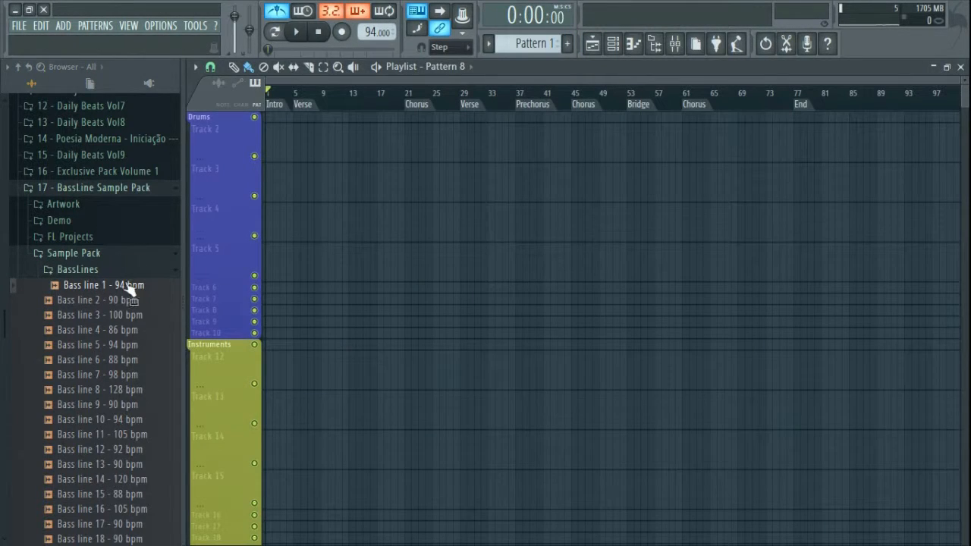
pyautogui.scroll(-2, 242, 256)
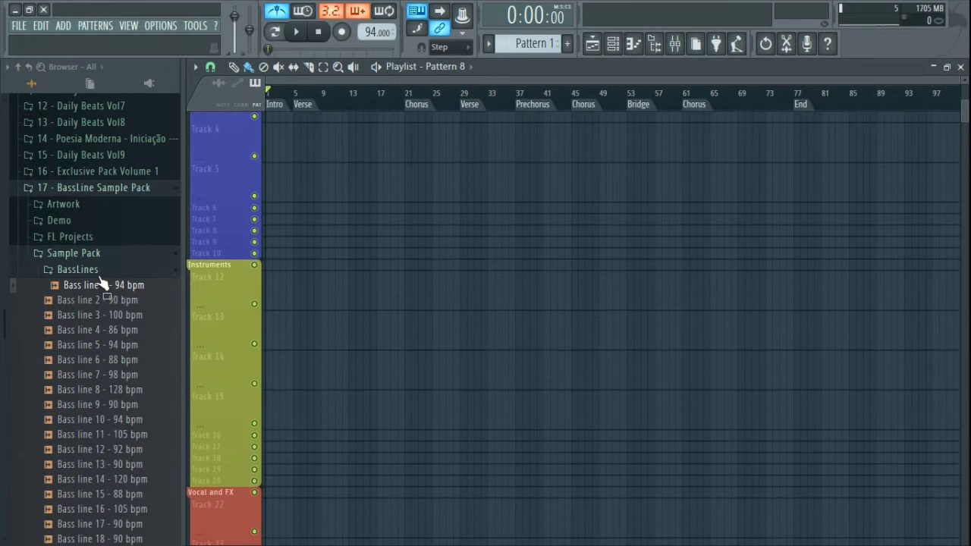
pyautogui.moveTo(100, 292); pyautogui.dragTo(280, 292)
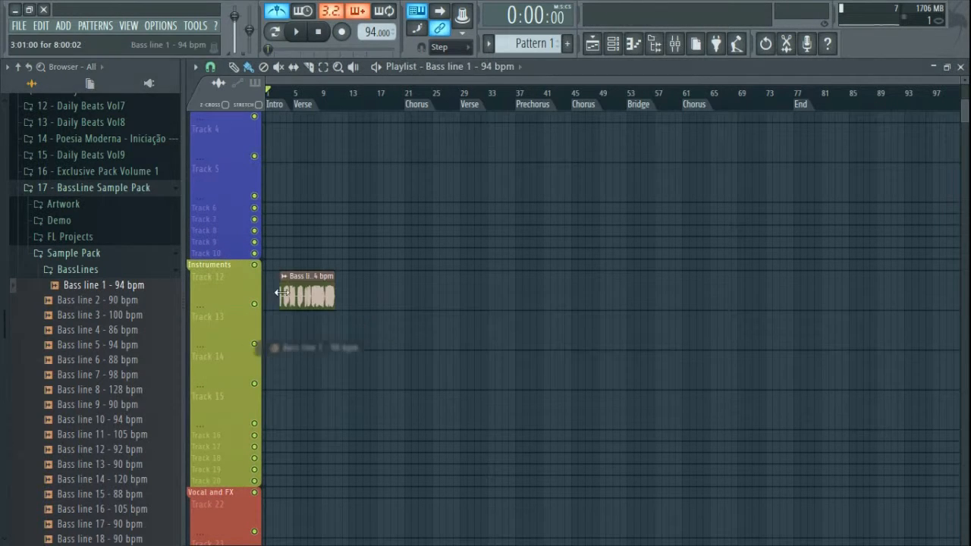
pyautogui.keyDown('ctrl'); pyautogui.scroll(5, 304, 119); pyautogui.keyUp('ctrl')
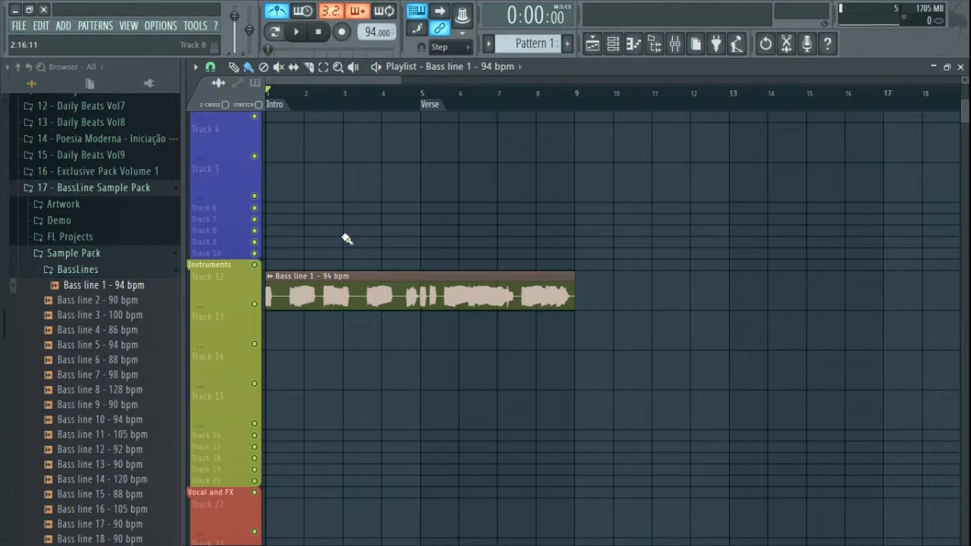
pyautogui.click(83, 271)
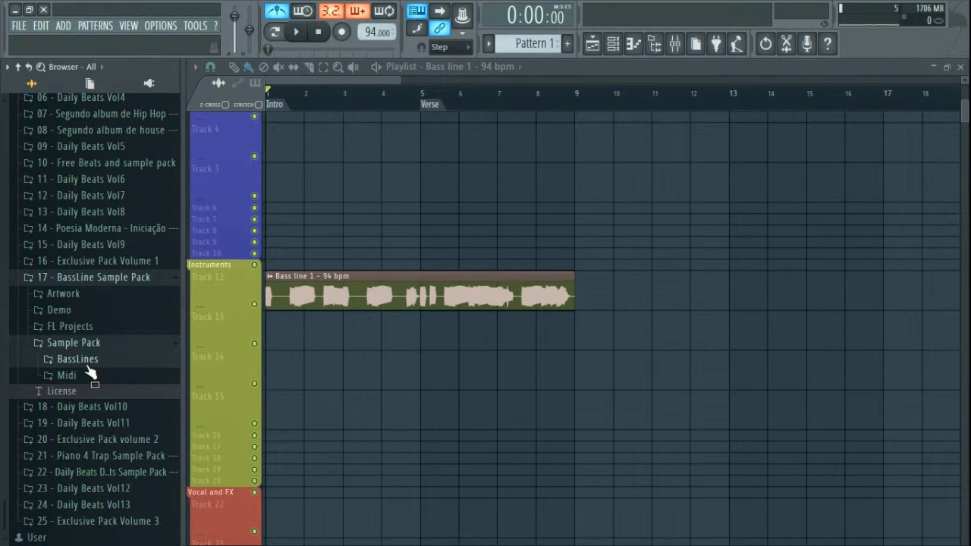
pyautogui.click(88, 363)
pyautogui.scroll(-10, 53, 334)
pyautogui.click(104, 302)
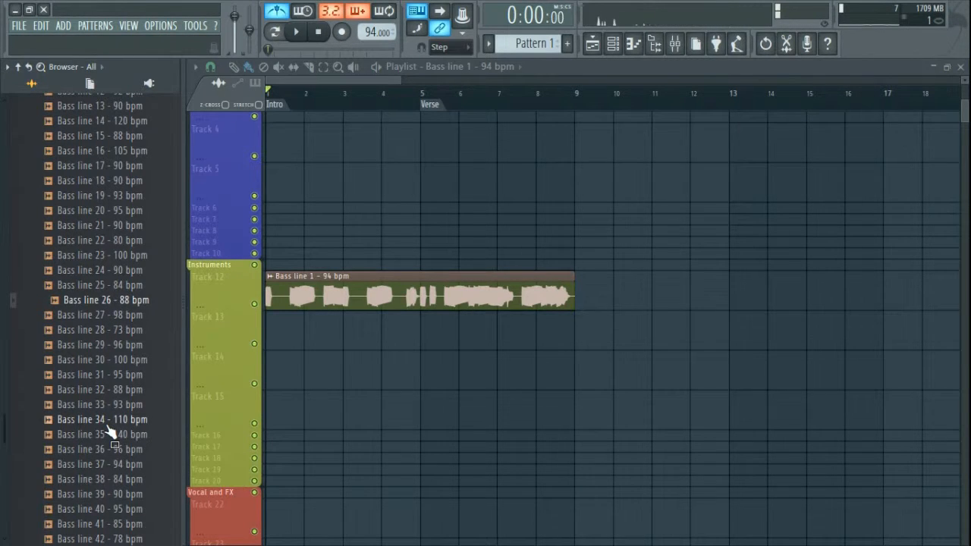
pyautogui.click(107, 425)
pyautogui.scroll(-7, 102, 379)
pyautogui.click(116, 303)
pyautogui.scroll(15, 116, 303)
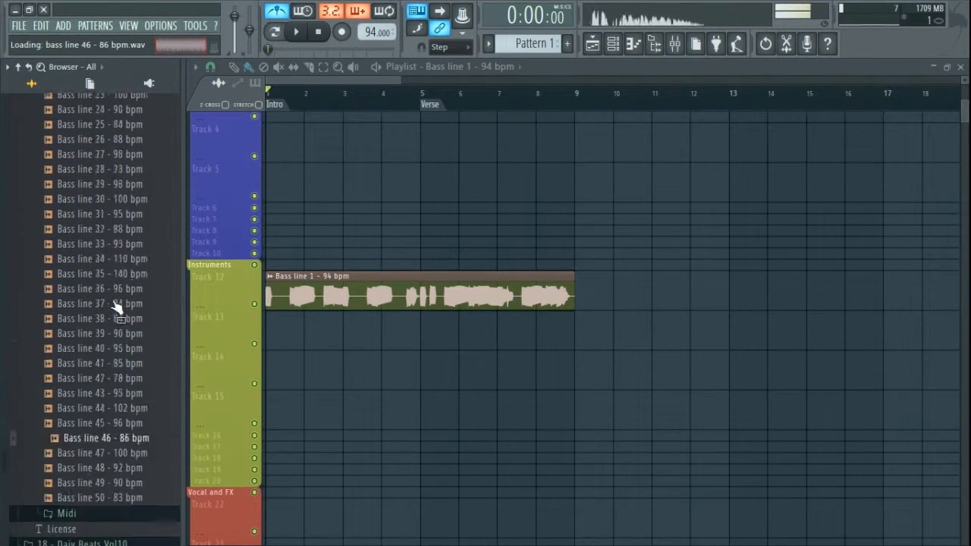
pyautogui.click(123, 285)
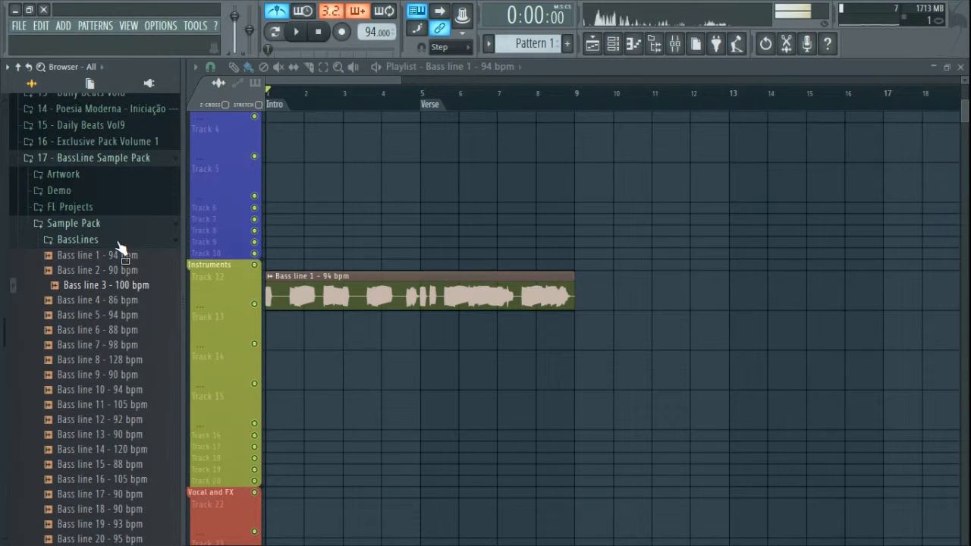
pyautogui.click(122, 240)
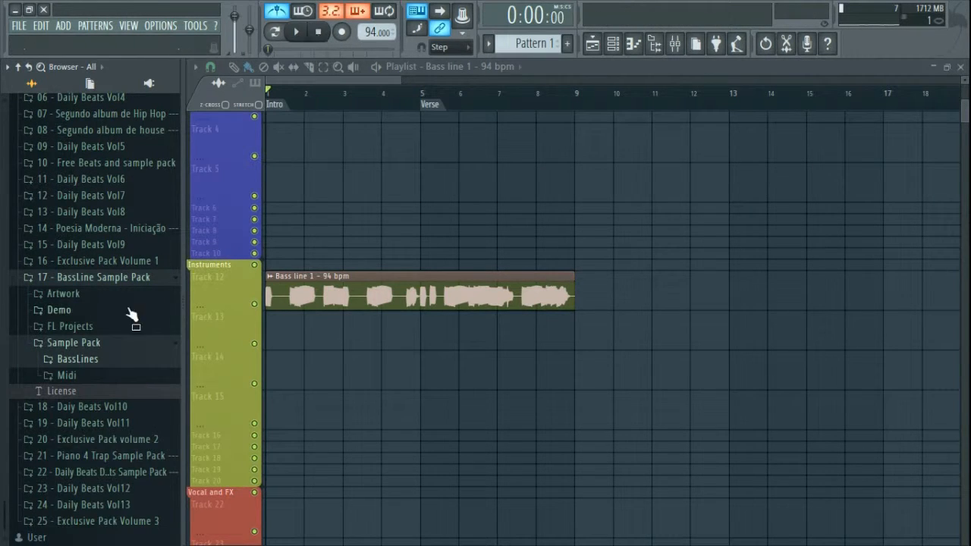
pyautogui.click(97, 375)
pyautogui.scroll(-15, 97, 390)
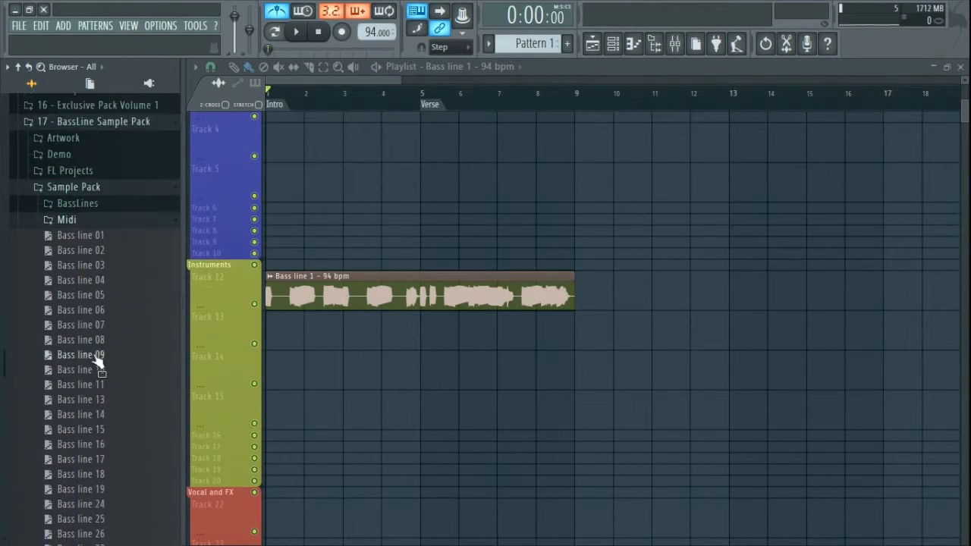
pyautogui.scroll(15, 112, 345)
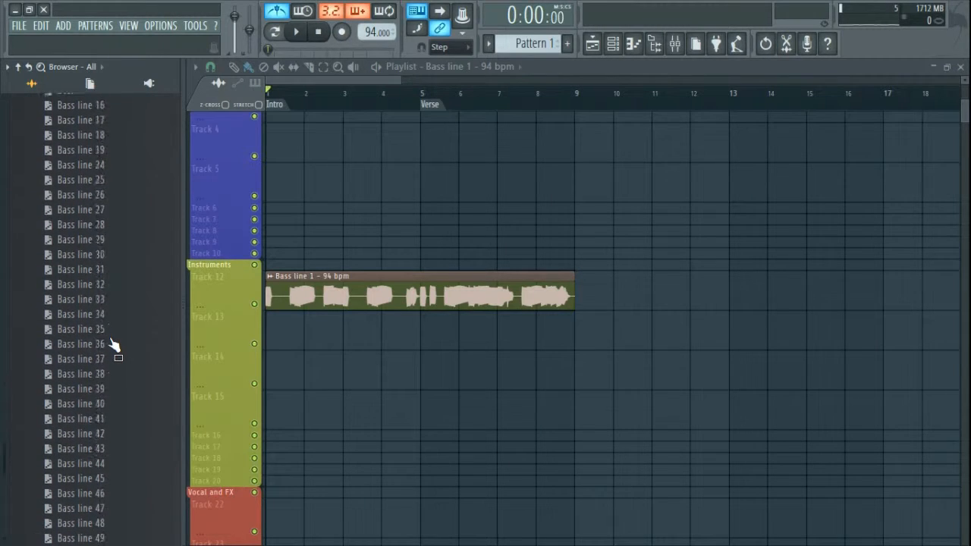
pyautogui.click(106, 341)
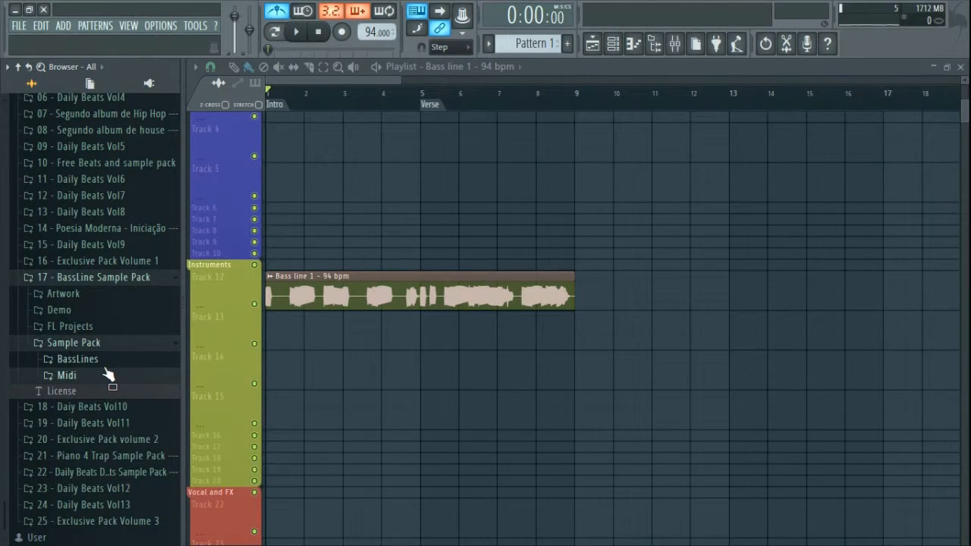
pyautogui.click(102, 361)
pyautogui.click(118, 286)
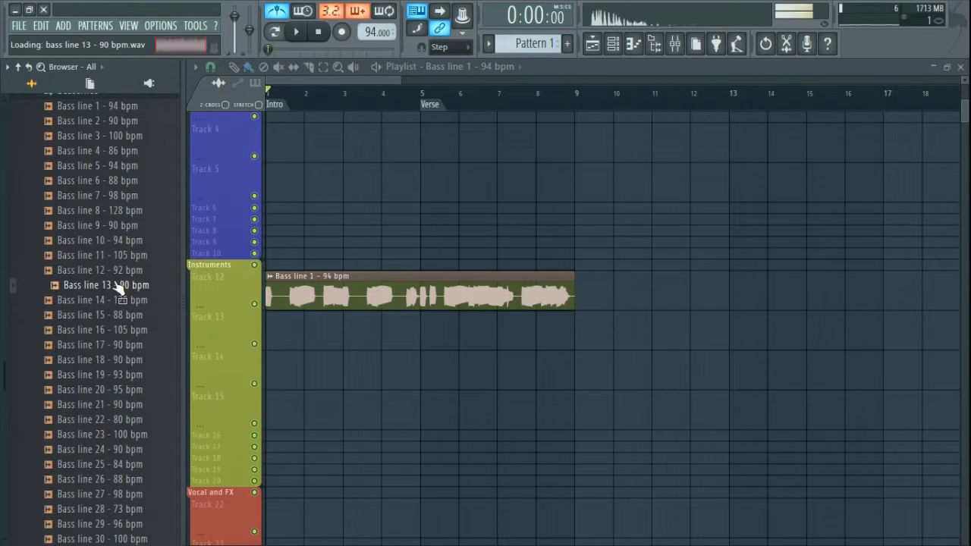
pyautogui.scroll(3, 116, 282)
pyautogui.click(114, 191)
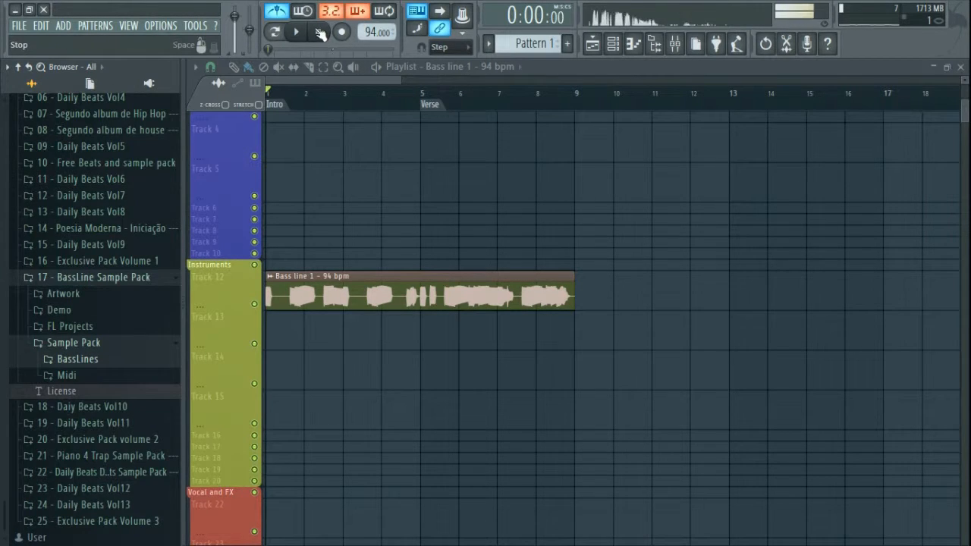
pyautogui.click(320, 31)
pyautogui.click(88, 376)
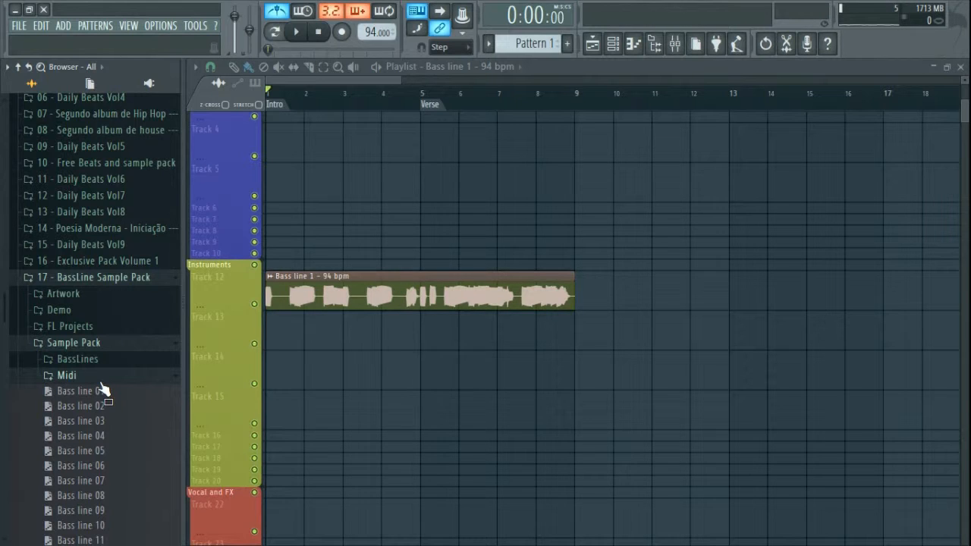
pyautogui.click(102, 379)
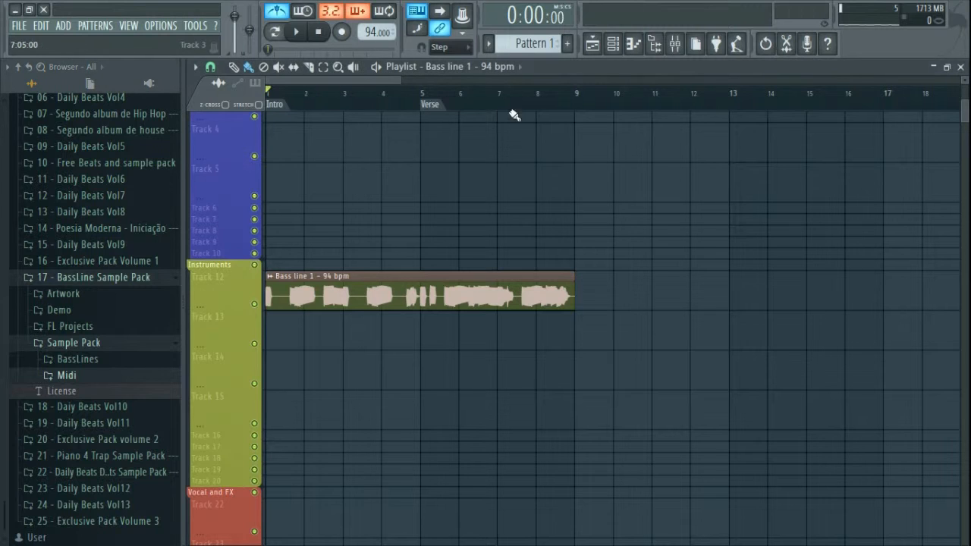
# Step: Delete the Verse and Intro markers from the timeline and start bass line playback
pyautogui.moveTo(578, 96); pyautogui.dragTo(218, 106)
pyautogui.rightClick(436, 108)
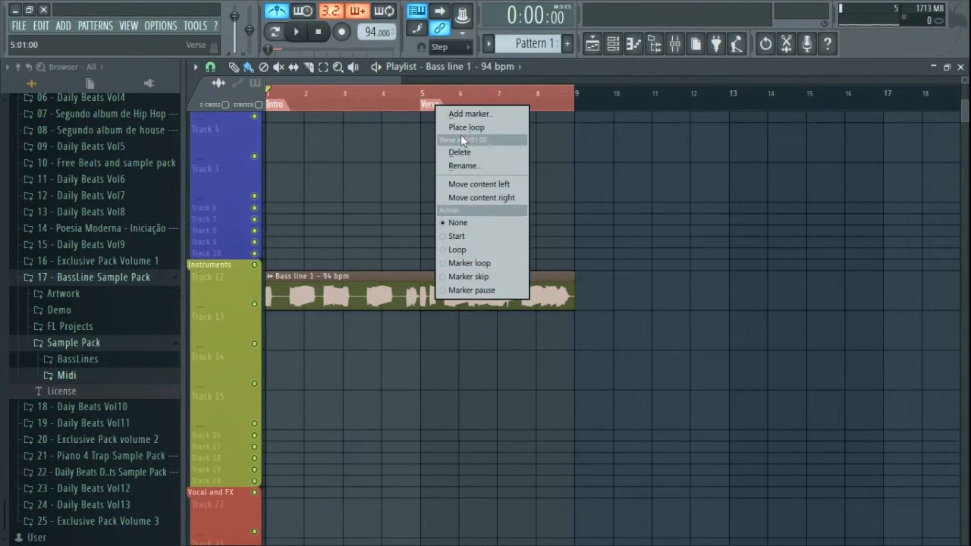
pyautogui.click(470, 154)
pyautogui.rightClick(271, 103)
pyautogui.click(309, 150)
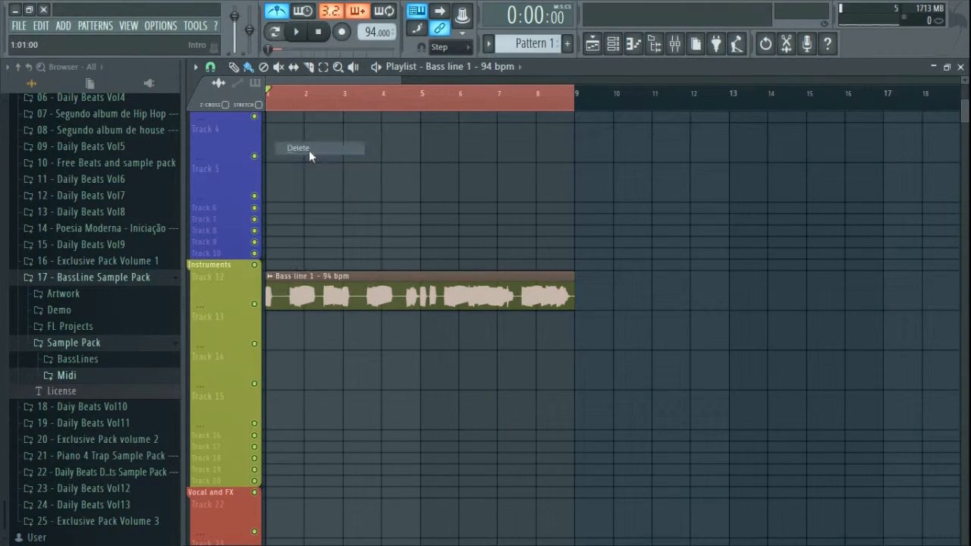
pyautogui.press('space')
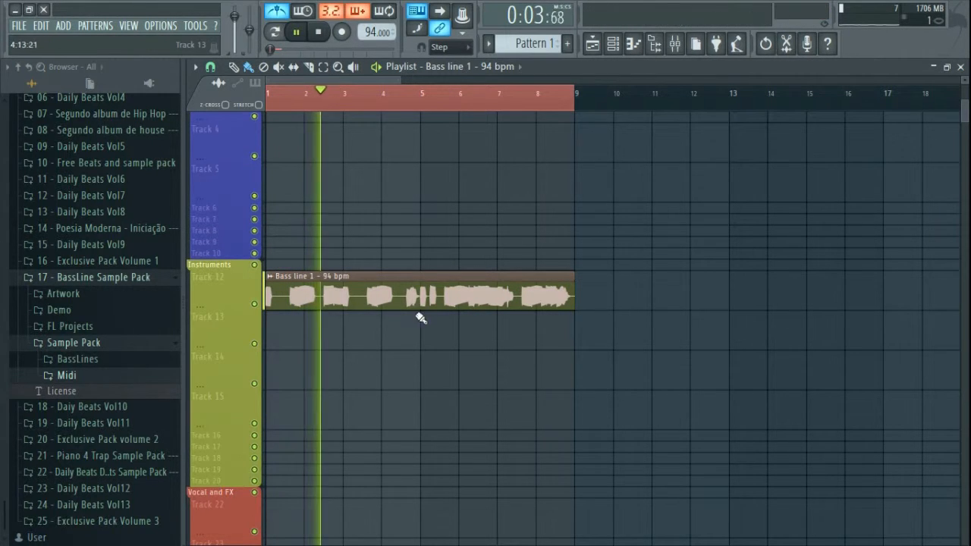
# Step: Route the bass line channel to mixer insert 14 and lower that fader to -10.2 dB
pyautogui.doubleClick(445, 290)
pyautogui.scroll(2, 494, 208)
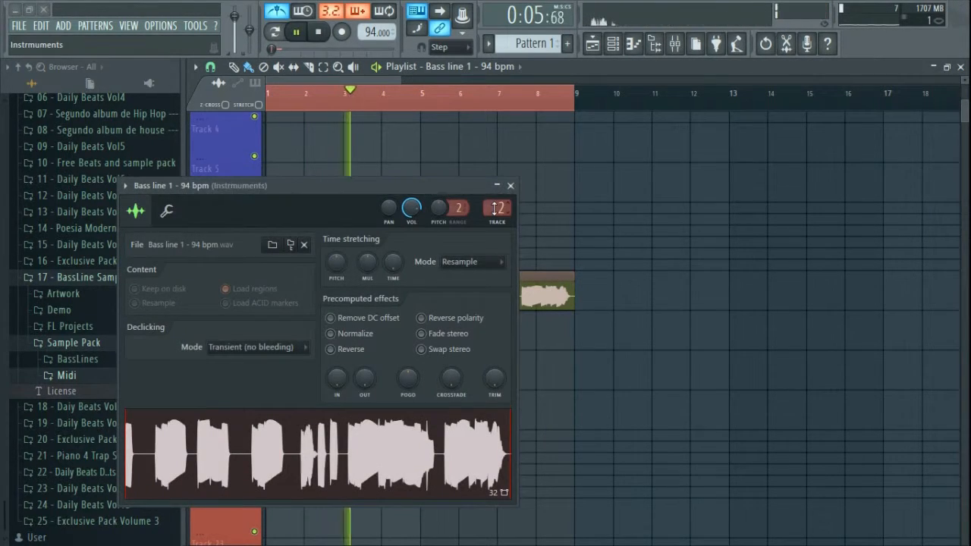
pyautogui.press('F9')
pyautogui.moveTo(481, 184); pyautogui.dragTo(835, 125)
pyautogui.scroll(12, 849, 143)
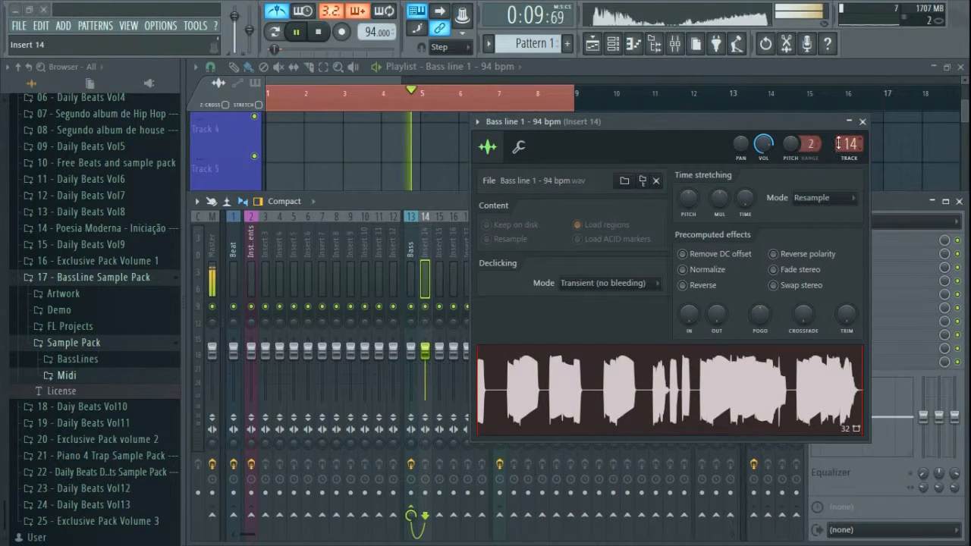
pyautogui.click(863, 123)
pyautogui.moveTo(425, 349); pyautogui.dragTo(425, 372)
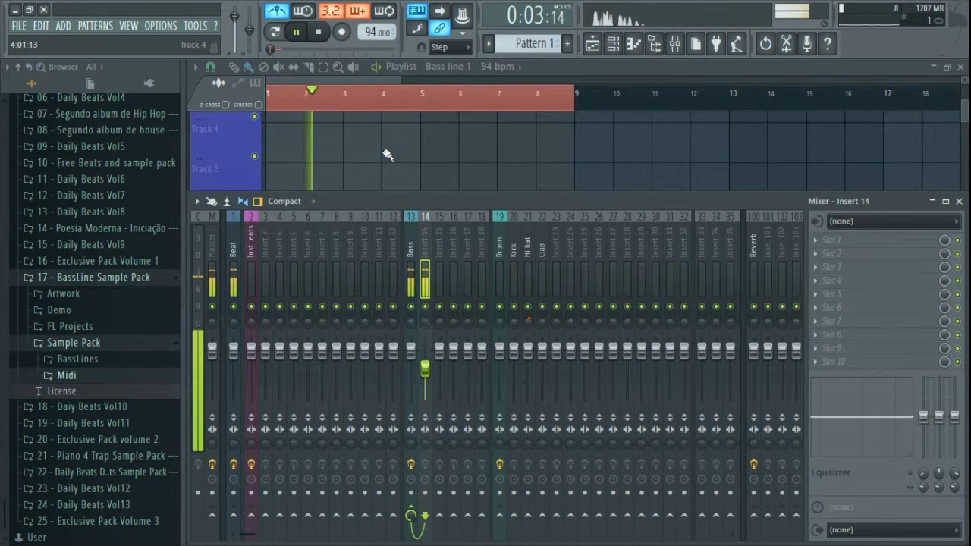
pyautogui.press('F9')
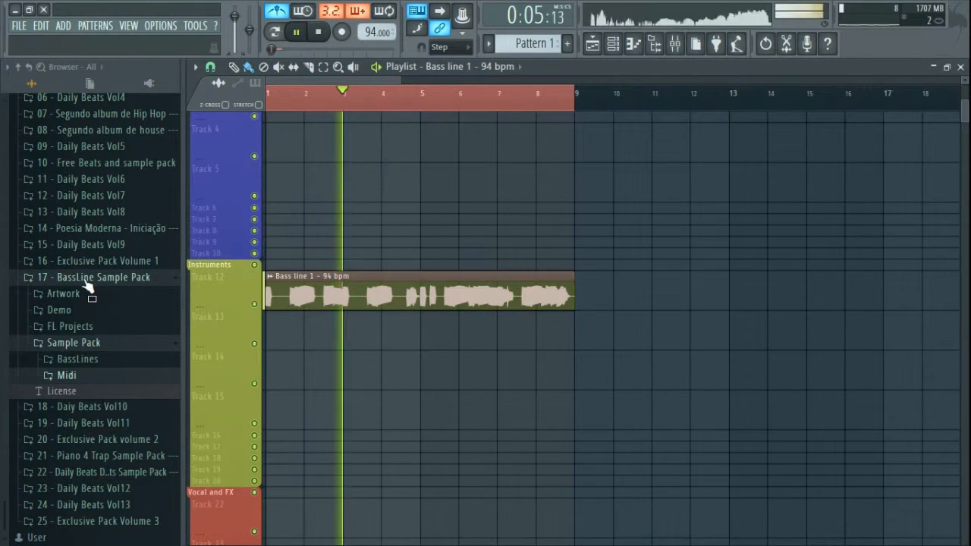
# Step: Stop playback, expand Daily Beats Vol10 Volume 10 and preview the OhYeah drum loop
pyautogui.click(58, 277)
pyautogui.press('space')
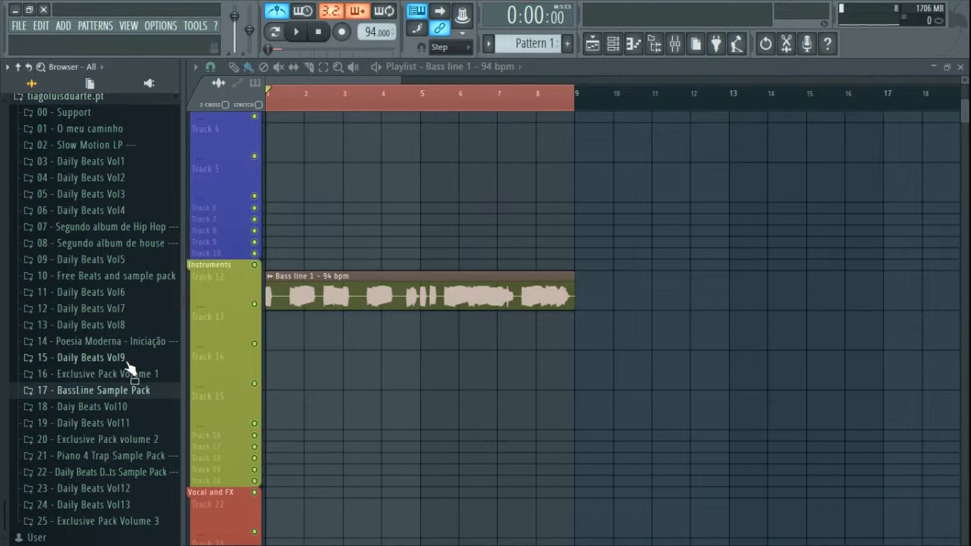
pyautogui.click(106, 408)
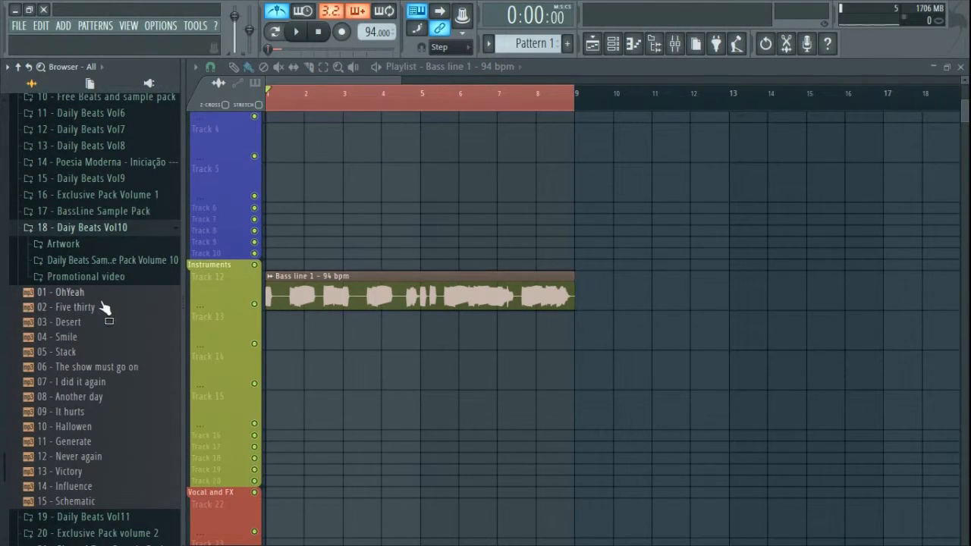
pyautogui.click(107, 259)
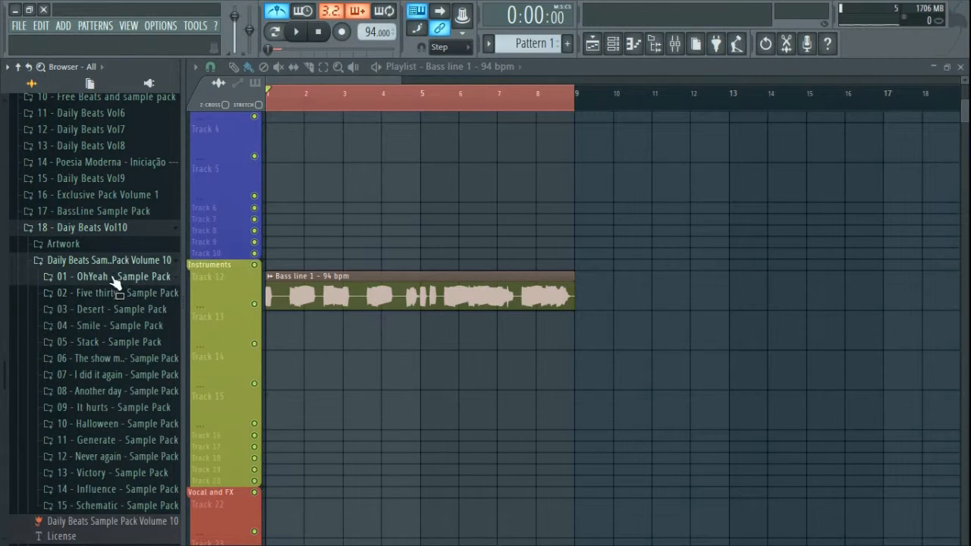
pyautogui.click(114, 276)
pyautogui.click(114, 322)
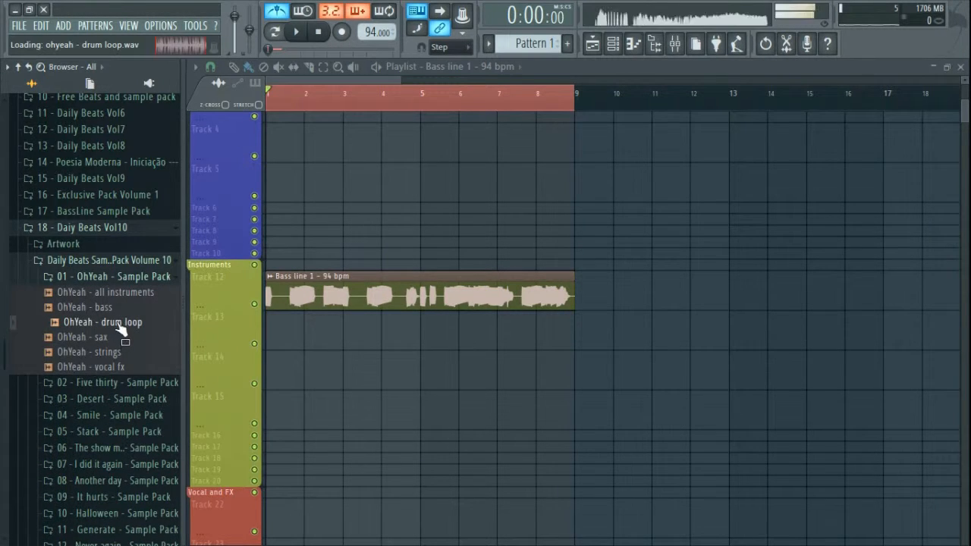
# Step: Preview the Five thirty and Desert drum loops
pyautogui.click(118, 276)
pyautogui.click(113, 293)
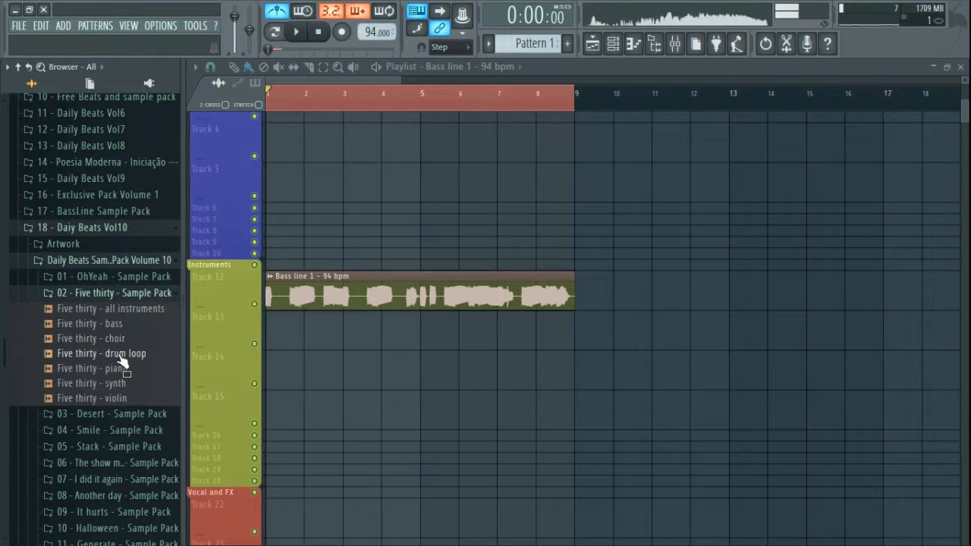
pyautogui.click(114, 354)
pyautogui.click(121, 295)
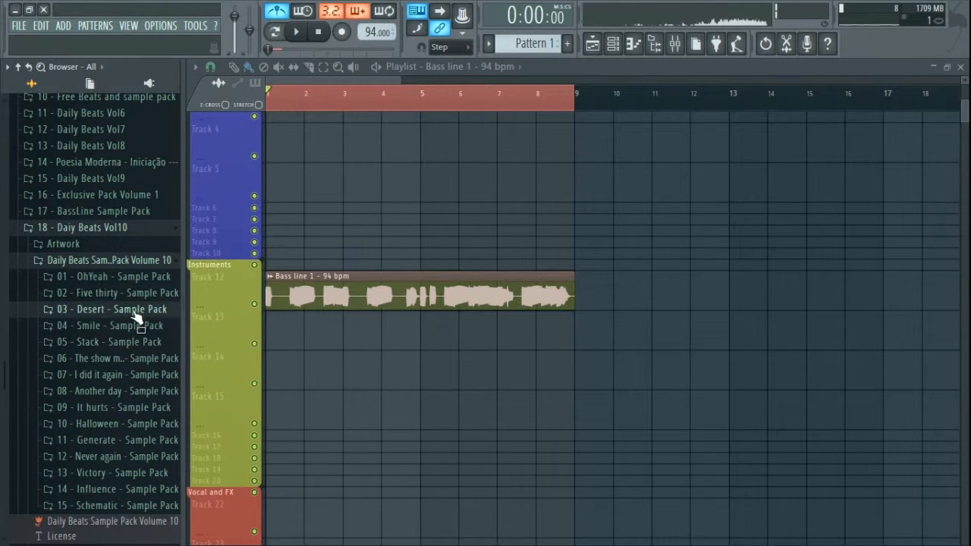
pyautogui.click(122, 309)
pyautogui.click(126, 369)
# Step: Preview the Smile, Stack and The show must go on drum loops
pyautogui.click(119, 310)
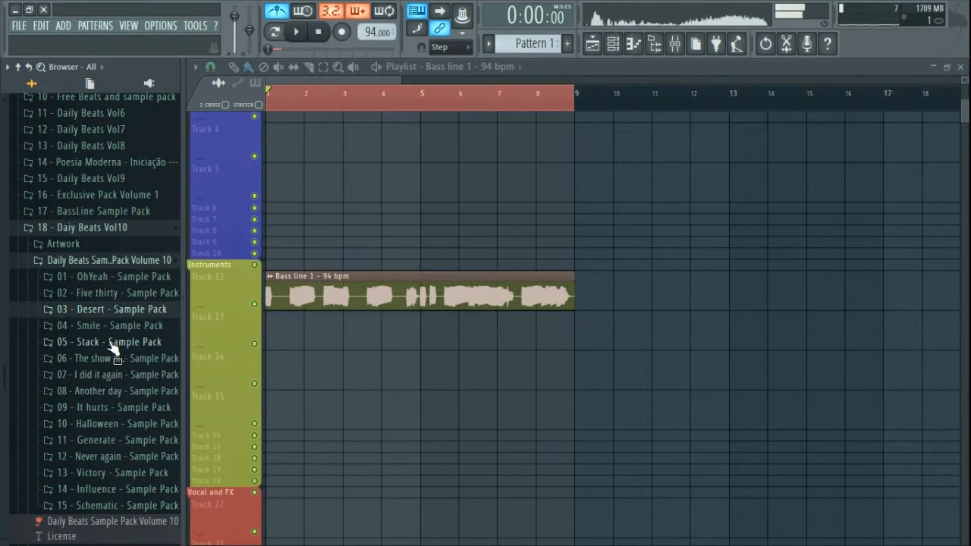
pyautogui.click(122, 326)
pyautogui.click(127, 401)
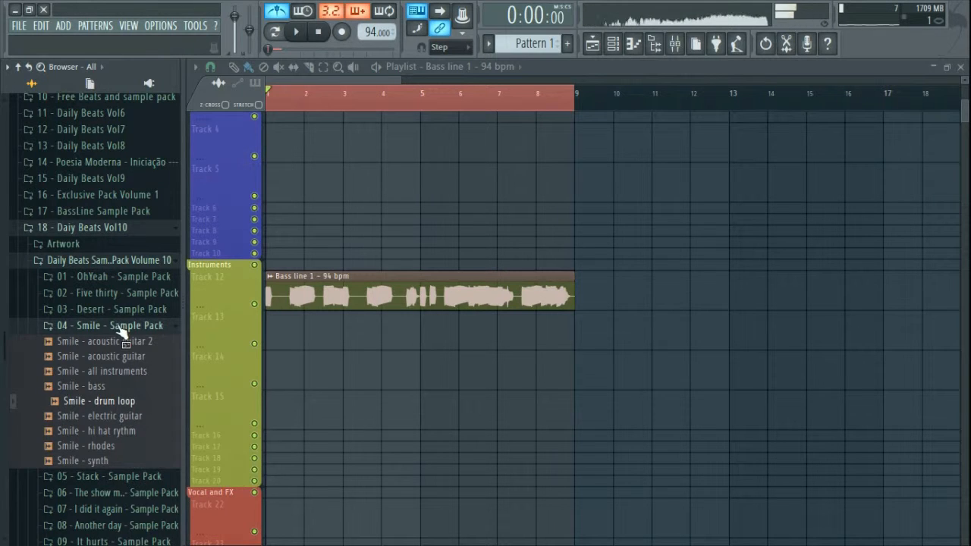
pyautogui.click(114, 325)
pyautogui.click(114, 341)
pyautogui.click(114, 389)
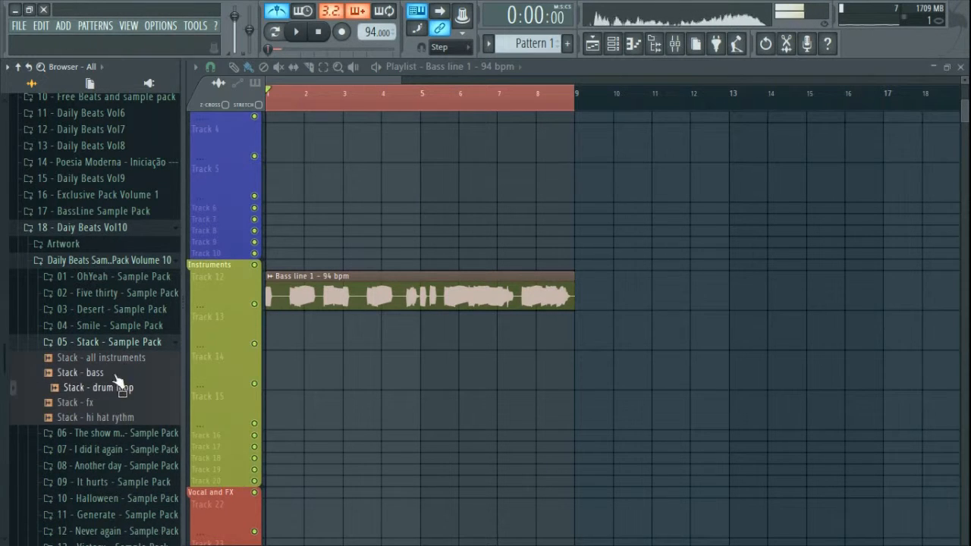
pyautogui.click(113, 341)
pyautogui.click(113, 358)
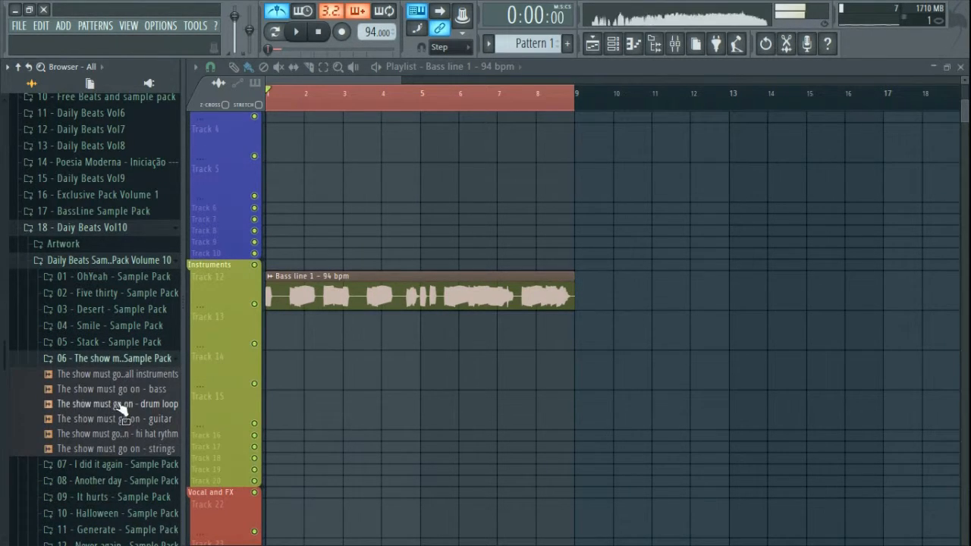
pyautogui.click(121, 404)
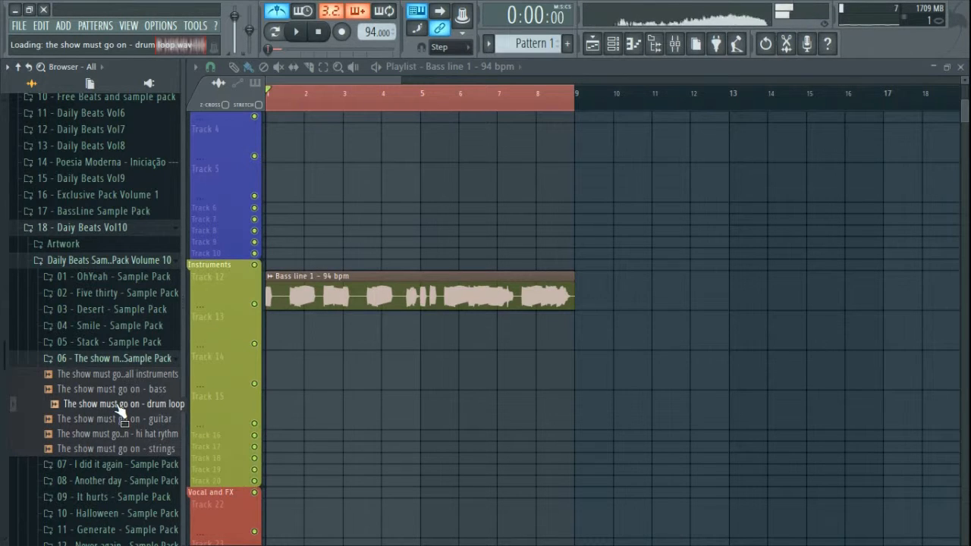
# Step: Load The show must go on - drum loop into a new Slicex channel and reposition the window
pyautogui.rightClick(134, 405)
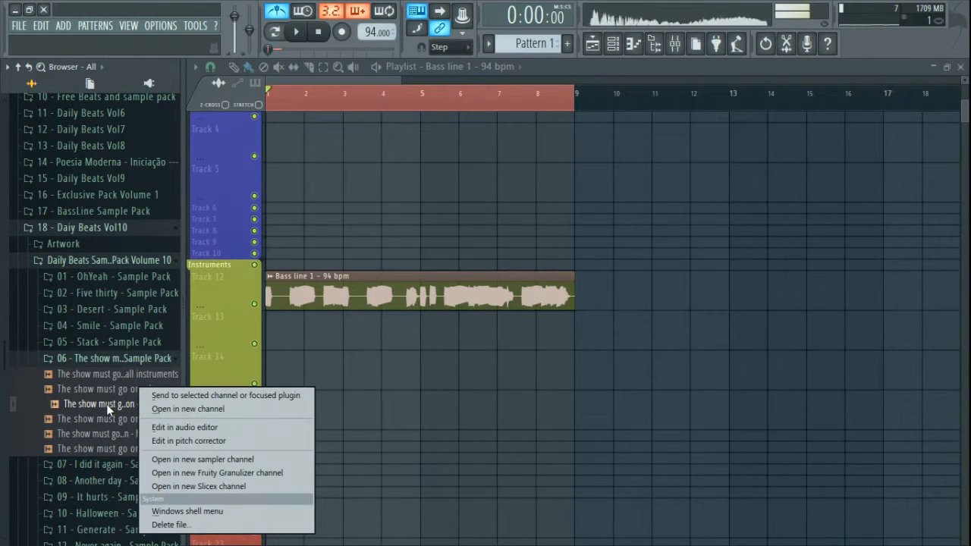
pyautogui.click(107, 404)
pyautogui.rightClick(151, 405)
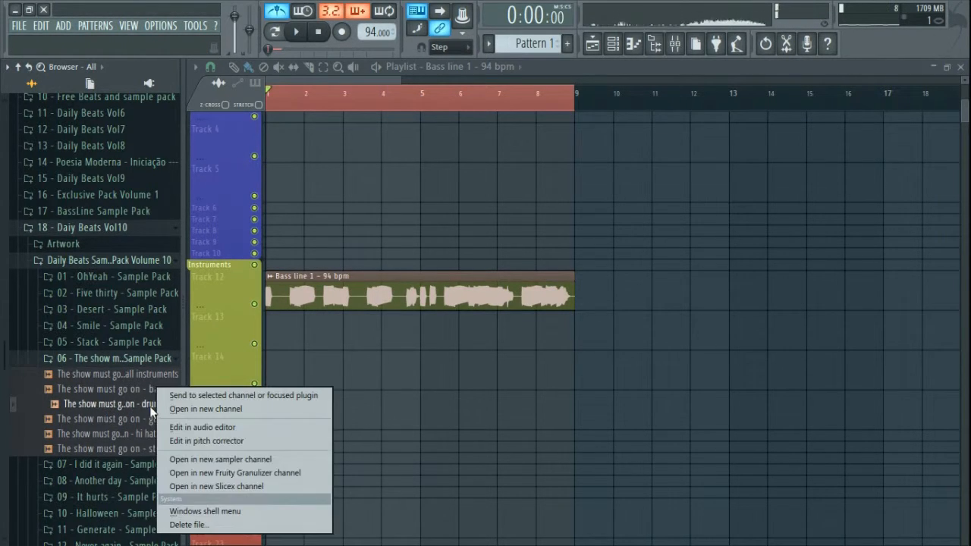
pyautogui.click(228, 487)
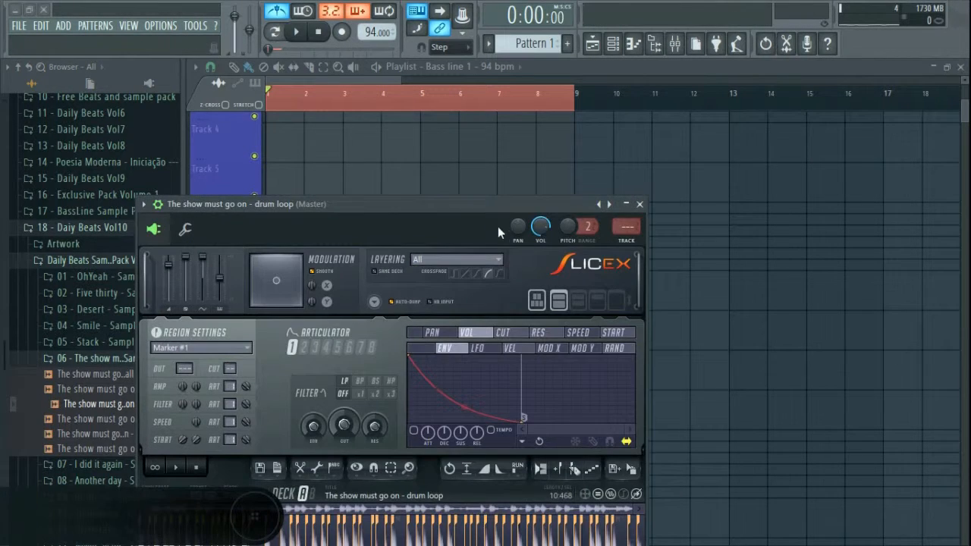
pyautogui.moveTo(477, 197)
pyautogui.mouseDown()
pyautogui.moveTo(608, 150)
pyautogui.moveTo(632, 94)
pyautogui.mouseUp()
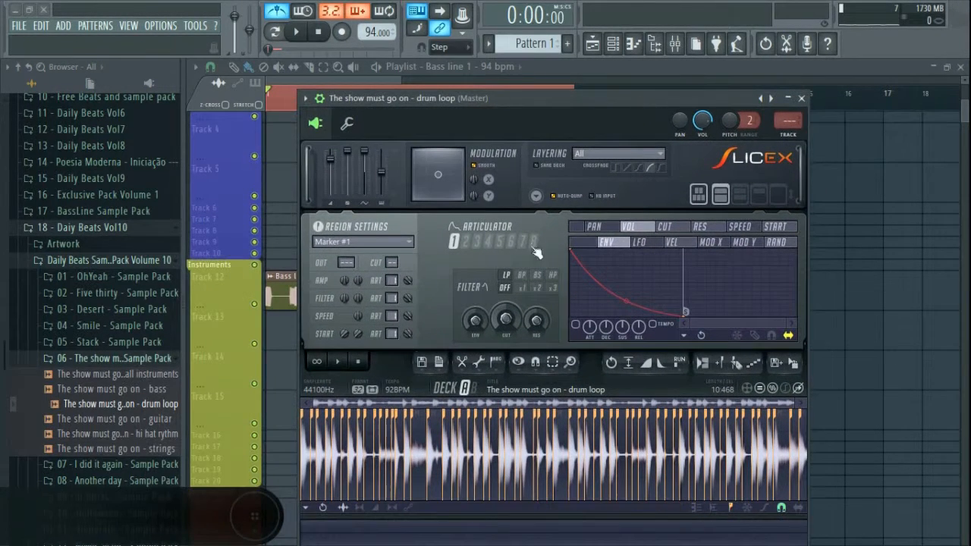
# Step: Audition Slicex slices Marker #4, #5, #9, #10 and #11
pyautogui.click(331, 482)
pyautogui.click(339, 482)
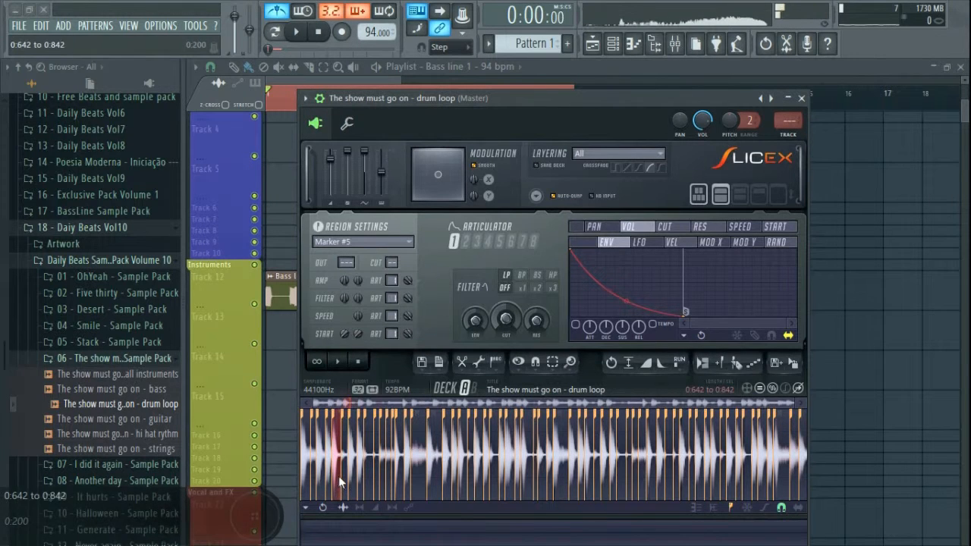
pyautogui.click(360, 479)
pyautogui.click(367, 477)
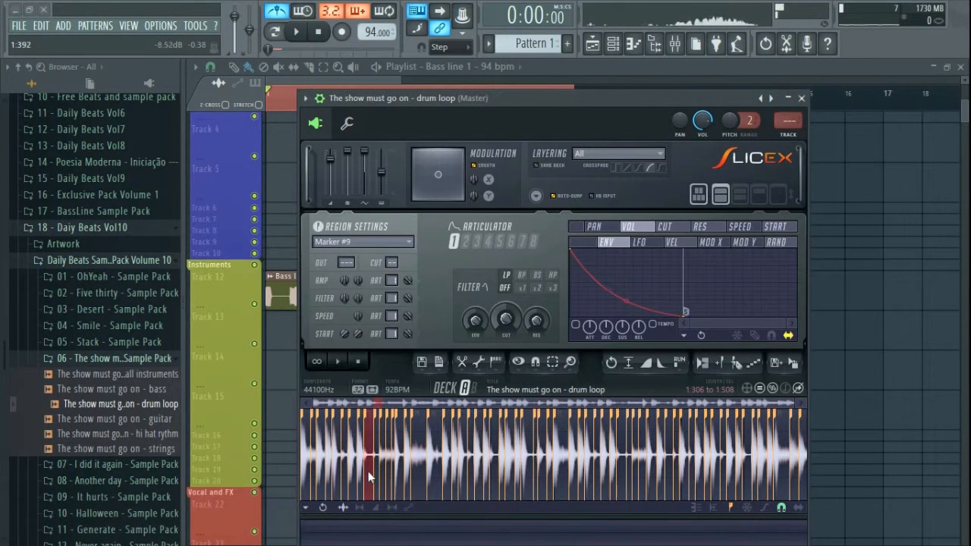
pyautogui.scroll(5, 368, 471)
pyautogui.click(436, 484)
pyautogui.click(464, 486)
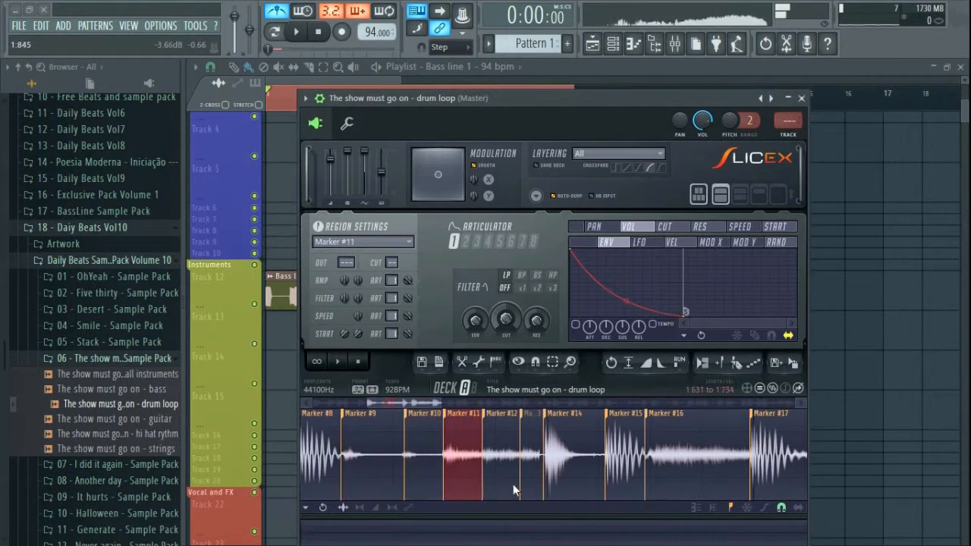
# Step: Audition slices Marker #14 through #17, then Marker #1 and #3
pyautogui.click(573, 484)
pyautogui.click(674, 484)
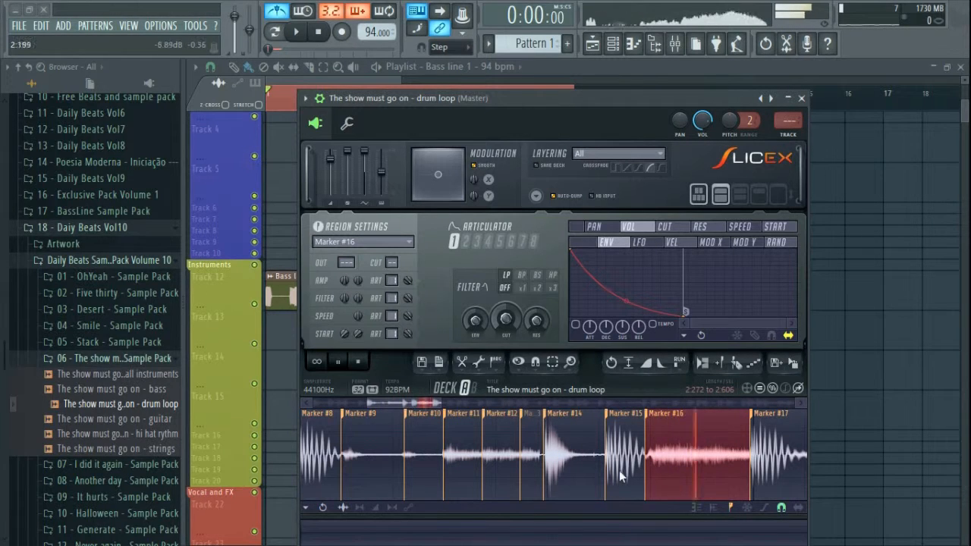
pyautogui.click(617, 470)
pyautogui.click(745, 478)
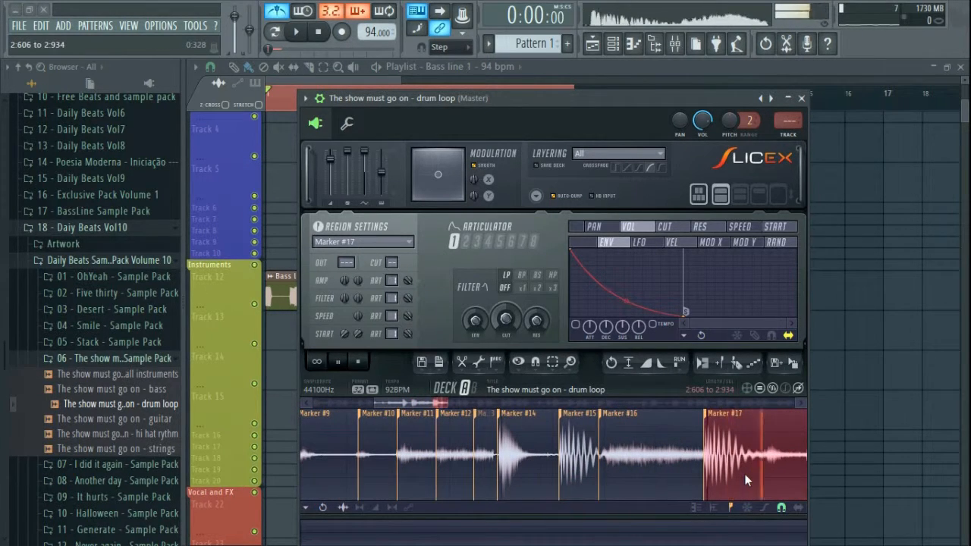
pyautogui.scroll(-4, 743, 473)
pyautogui.click(313, 462)
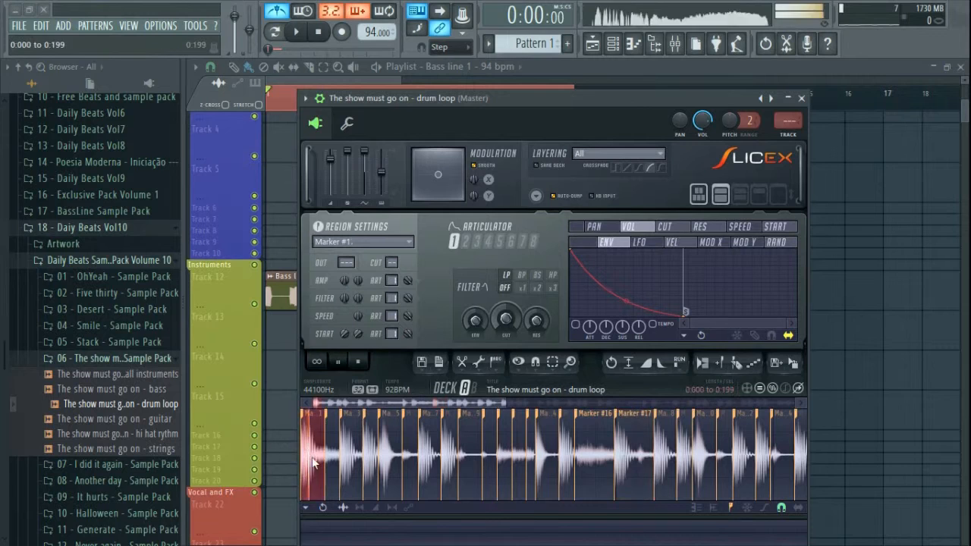
pyautogui.click(347, 470)
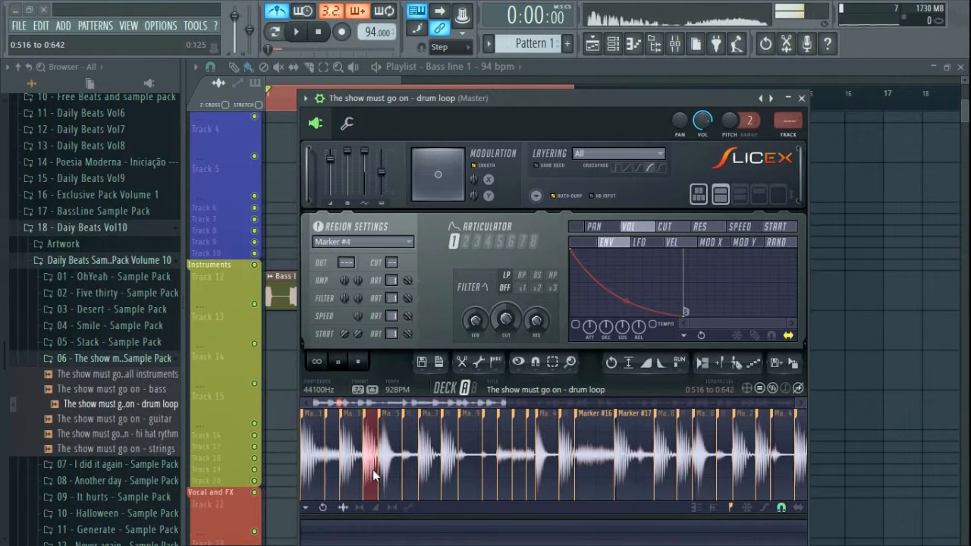
# Step: Enable the Slicex volume envelope and shorten its decay, auditioning slices Marker #5, #7 and #8
pyautogui.click(578, 325)
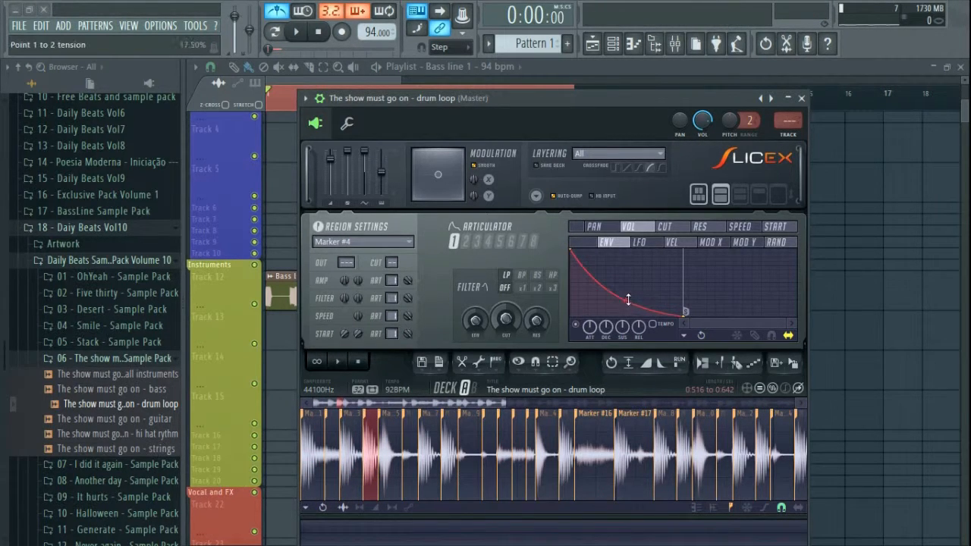
pyautogui.moveTo(626, 300); pyautogui.dragTo(626, 291)
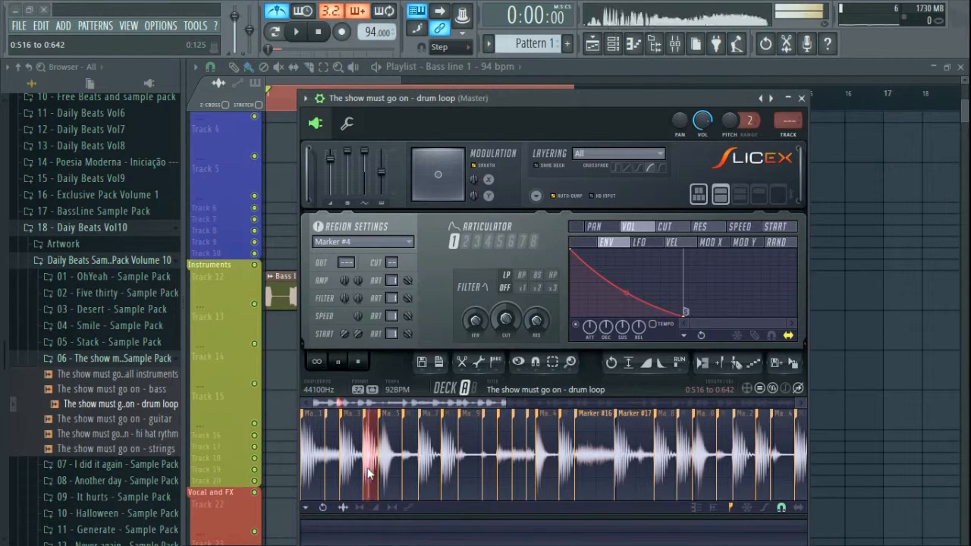
pyautogui.click(389, 476)
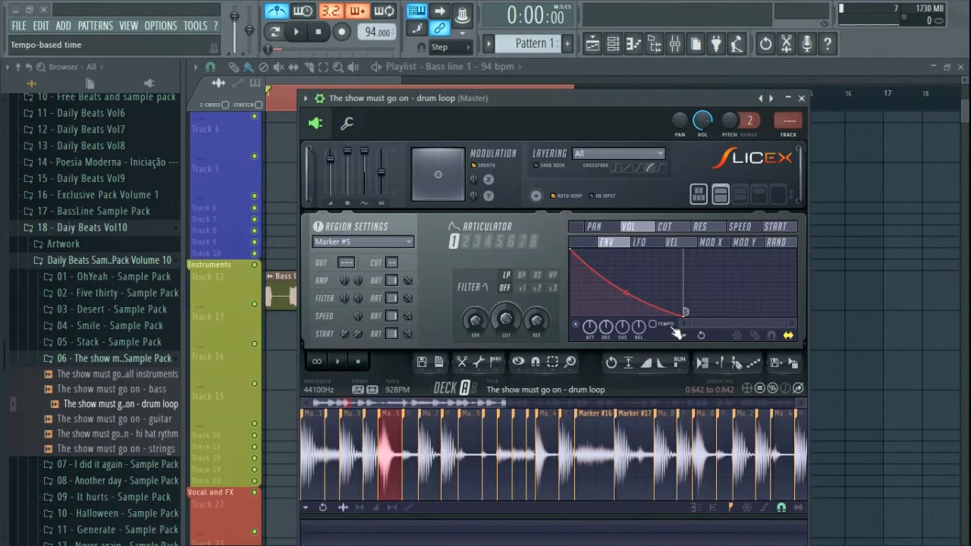
pyautogui.moveTo(685, 317); pyautogui.dragTo(605, 319)
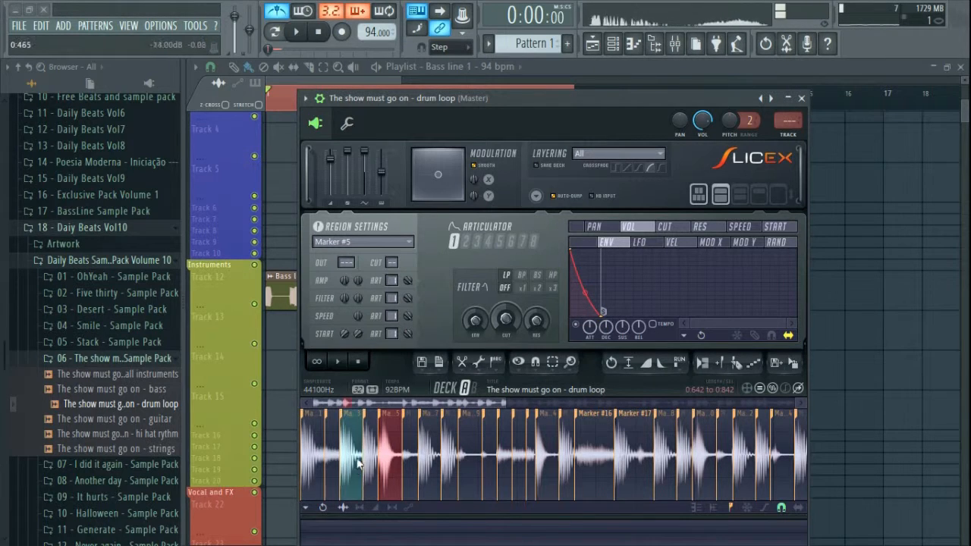
pyautogui.click(430, 472)
pyautogui.click(450, 470)
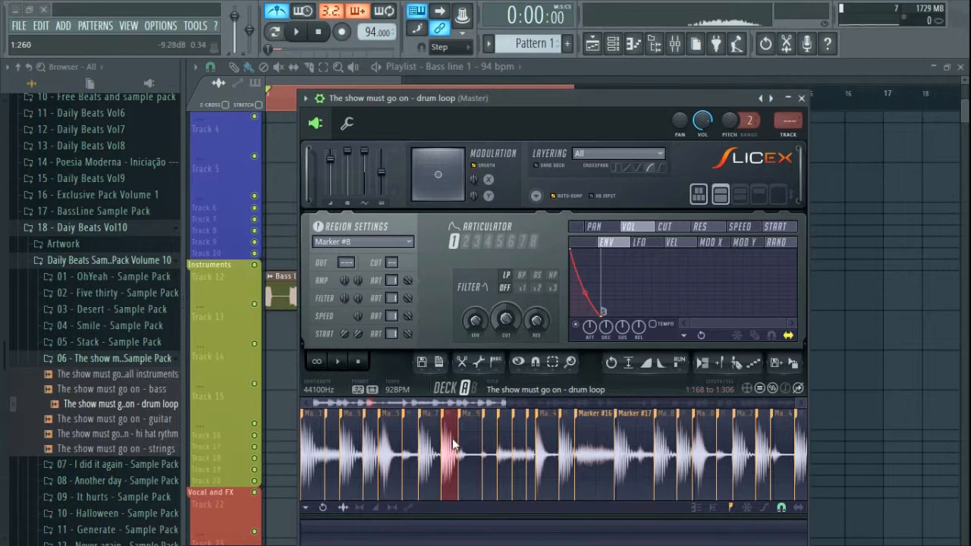
# Step: Trigger several slices from the keyboard to hear the envelope effect
pyautogui.press('s')
pyautogui.press('d')
pyautogui.press('v')
pyautogui.press('b')
pyautogui.press('n')
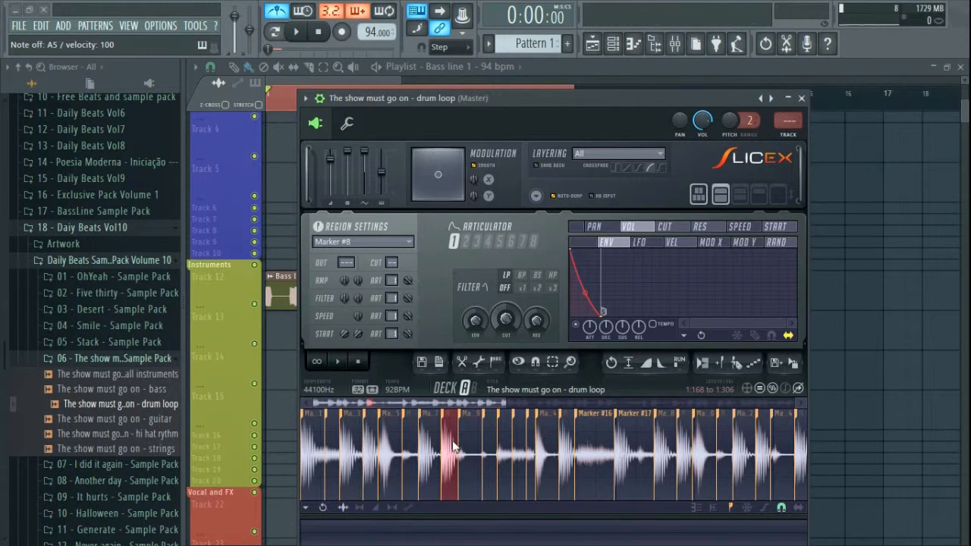
pyautogui.press('b')
pyautogui.press('b')
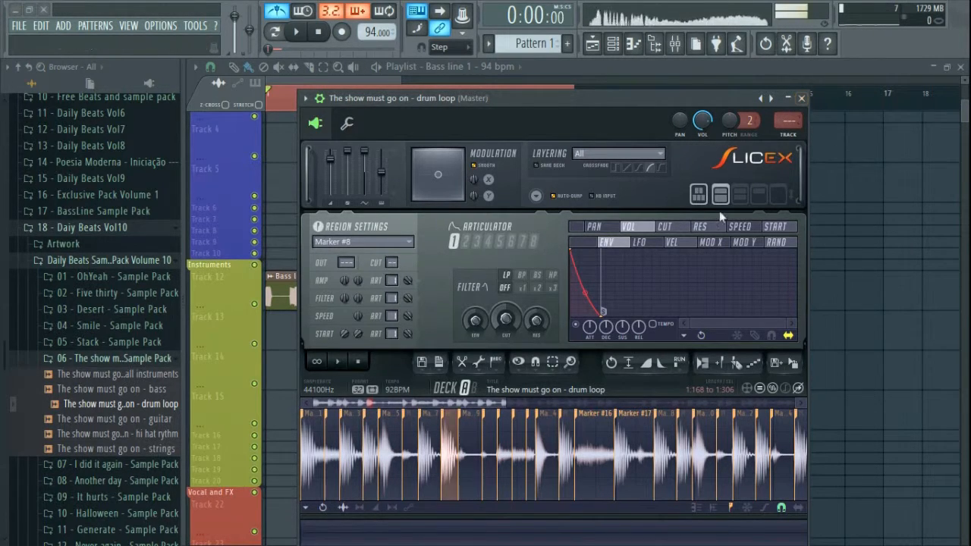
pyautogui.press('z')
# Step: Lengthen the envelope decay, check slice 1, and close the Slicex window
pyautogui.press('z')
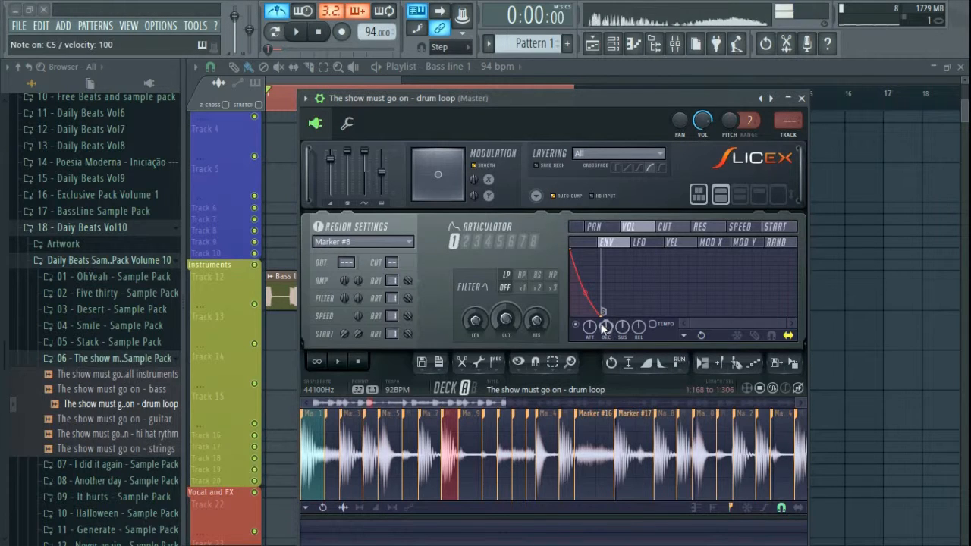
pyautogui.moveTo(600, 315); pyautogui.dragTo(618, 316)
pyautogui.press('z')
pyautogui.press('z')
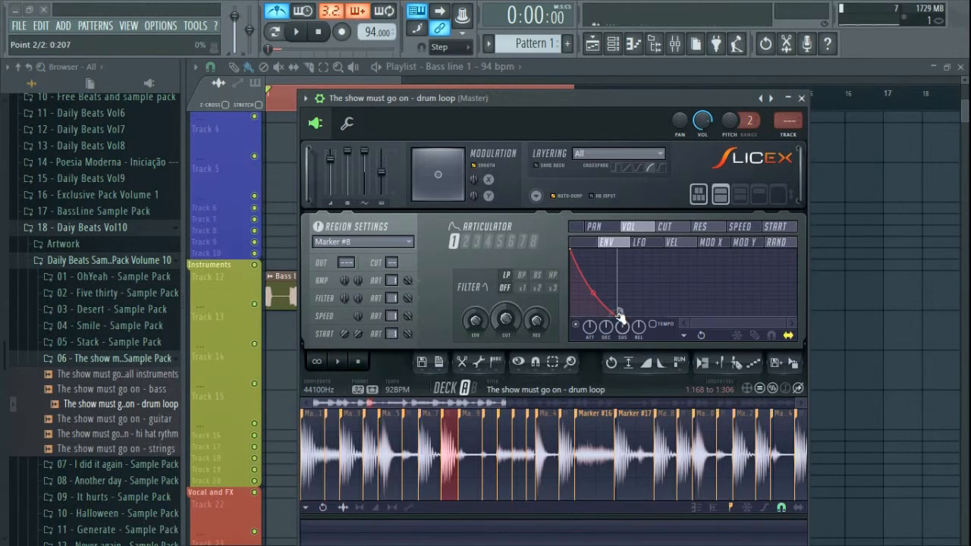
pyautogui.press('z')
pyautogui.press('z')
pyautogui.press('z')
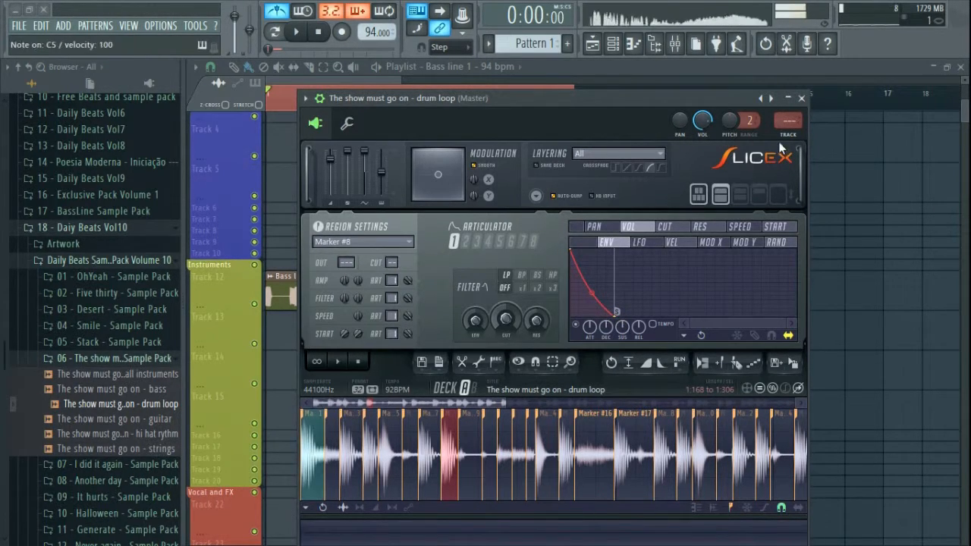
pyautogui.click(801, 98)
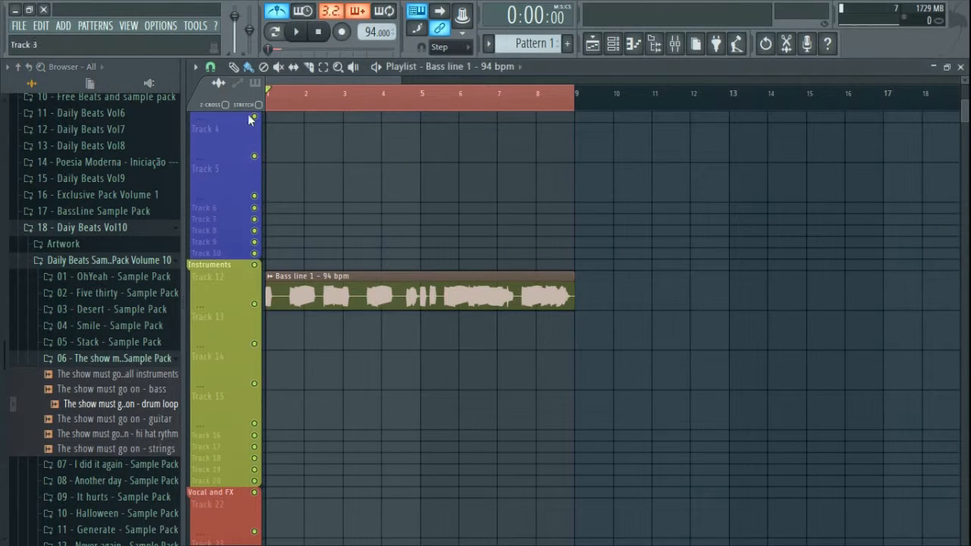
# Step: Place Pattern 1 clips on Track 4 at bars 1 and 5, removing a stray bass line clip
pyautogui.click(280, 138)
pyautogui.rightClick(383, 146)
pyautogui.rightClick(357, 157)
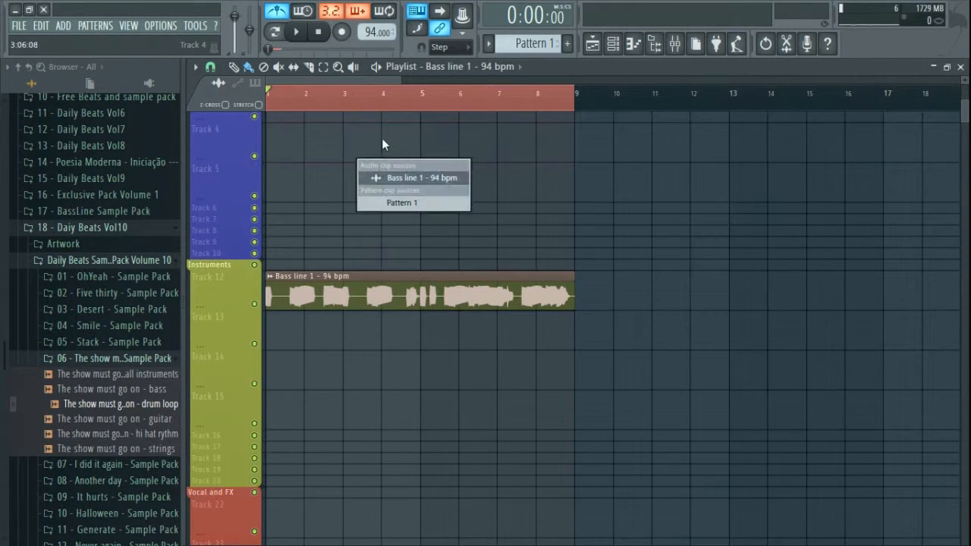
pyautogui.click(402, 202)
pyautogui.click(321, 154)
pyautogui.moveTo(357, 155); pyautogui.dragTo(227, 152)
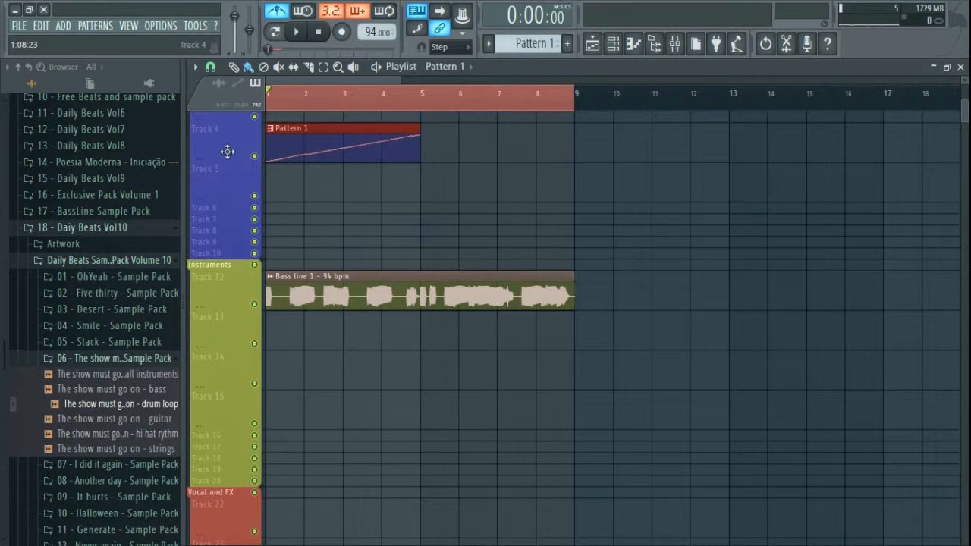
pyautogui.click(428, 154)
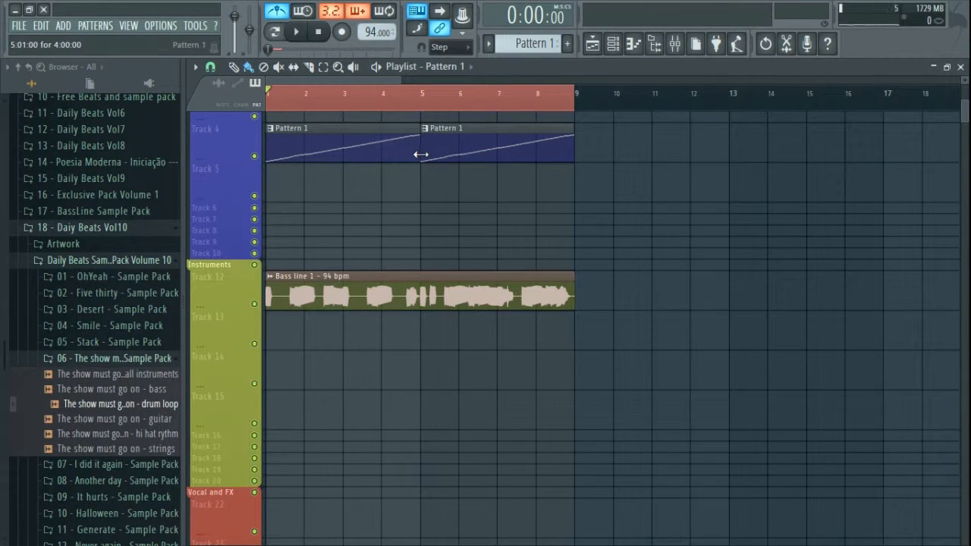
# Step: Shorten the Pattern 1 clips to two bars each and close the playlist
pyautogui.keyDown('ctrl'); pyautogui.moveTo(510, 188); pyautogui.dragTo(375, 154); pyautogui.keyUp('ctrl')
pyautogui.click(417, 199)
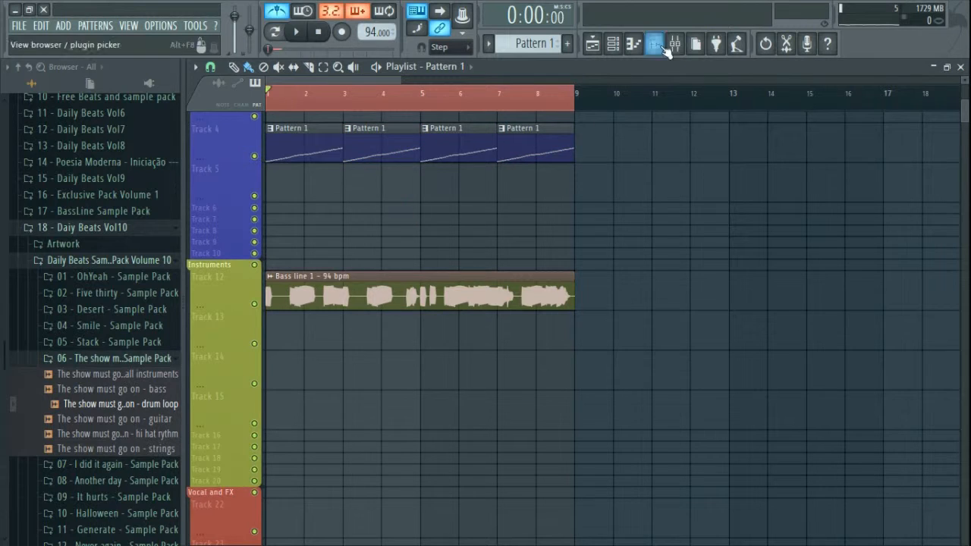
pyautogui.click(959, 67)
pyautogui.click(613, 44)
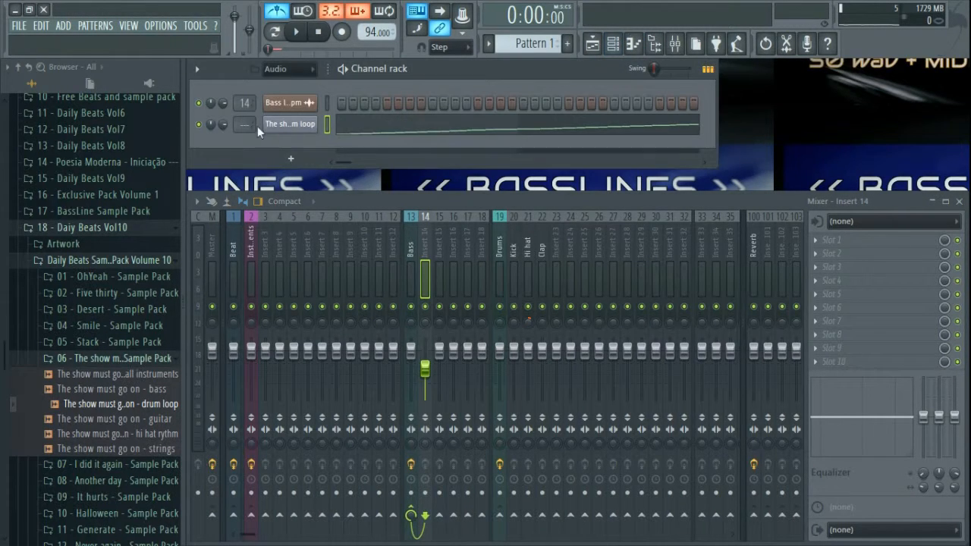
# Step: Open the drum loop's piano roll and delete all its existing notes
pyautogui.click(378, 129)
pyautogui.hotkey('ctrl', 'a')
pyautogui.press('Delete')
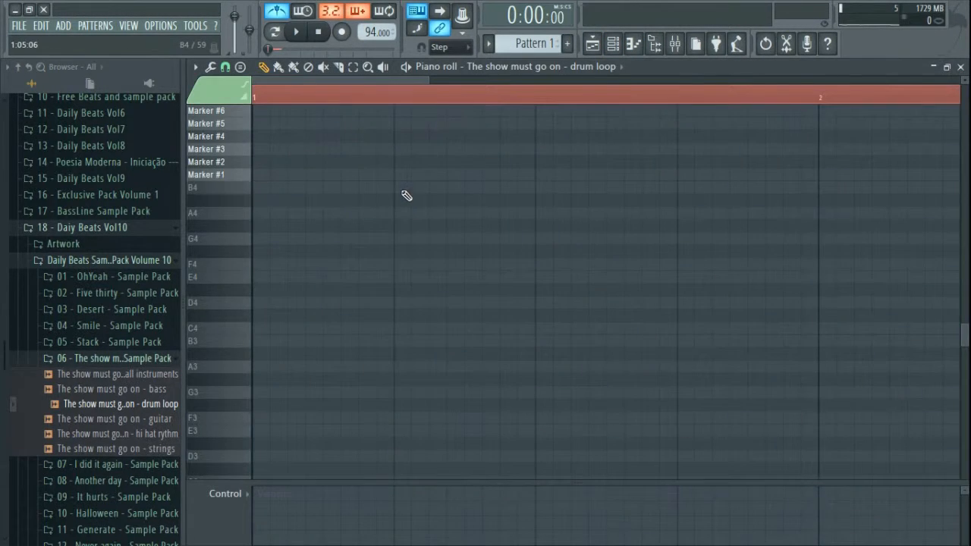
pyautogui.scroll(5, 382, 286)
pyautogui.click(321, 90)
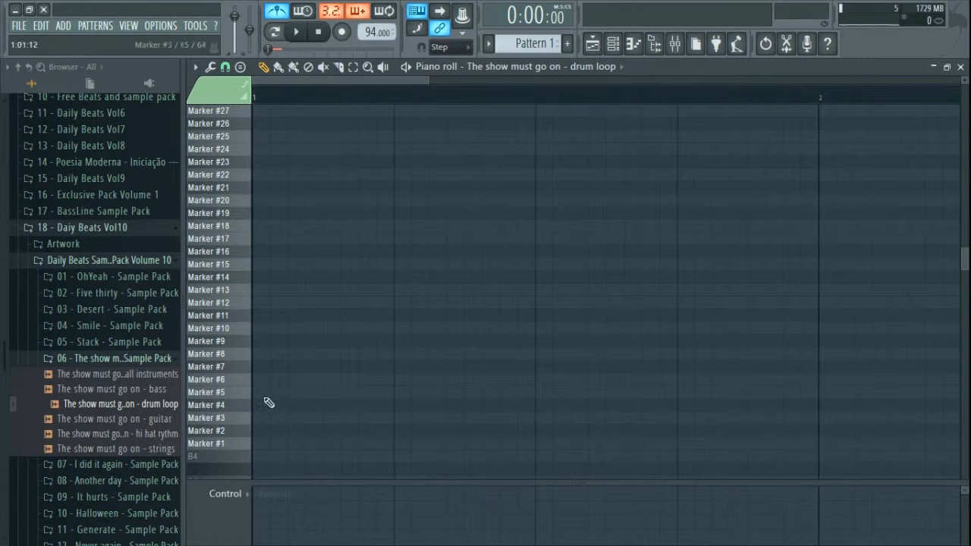
# Step: Audition slices Marker #1 through Marker #14 on the piano roll keyboard
pyautogui.click(246, 445)
pyautogui.click(248, 432)
pyautogui.click(249, 419)
pyautogui.click(248, 406)
pyautogui.click(246, 393)
pyautogui.click(248, 380)
pyautogui.click(248, 367)
pyautogui.click(248, 354)
pyautogui.click(250, 343)
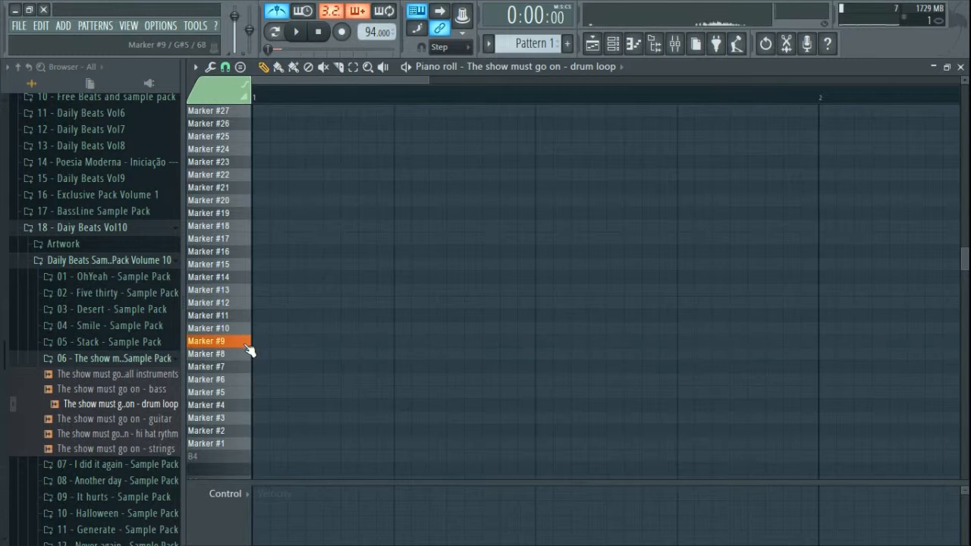
pyautogui.click(248, 328)
pyautogui.click(248, 316)
pyautogui.click(248, 302)
pyautogui.click(248, 290)
pyautogui.click(248, 277)
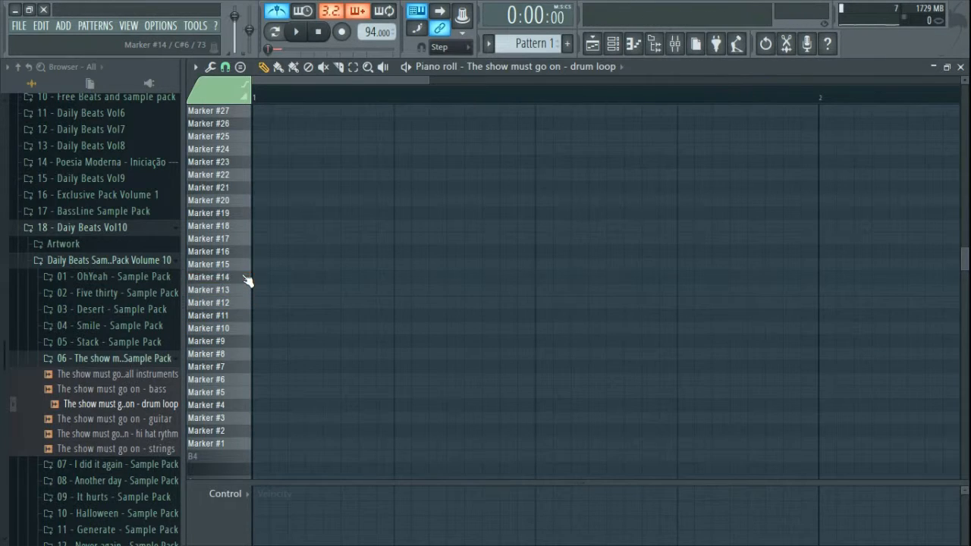
pyautogui.click(246, 279)
# Step: Draw Marker #14 notes on beats 2 and 4 of bars 1 and 2, then play
pyautogui.click(401, 280)
pyautogui.click(678, 277)
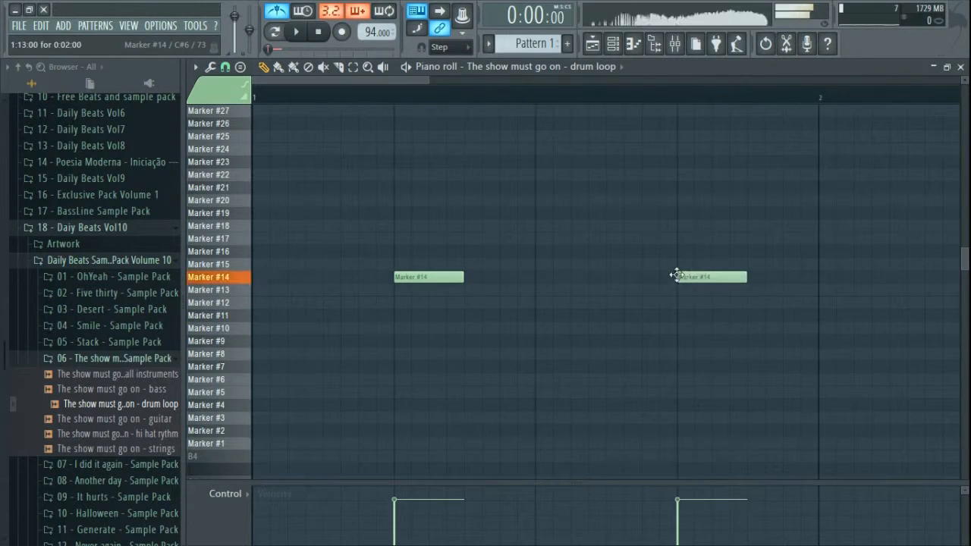
pyautogui.scroll(-4, 589, 297)
pyautogui.click(576, 278)
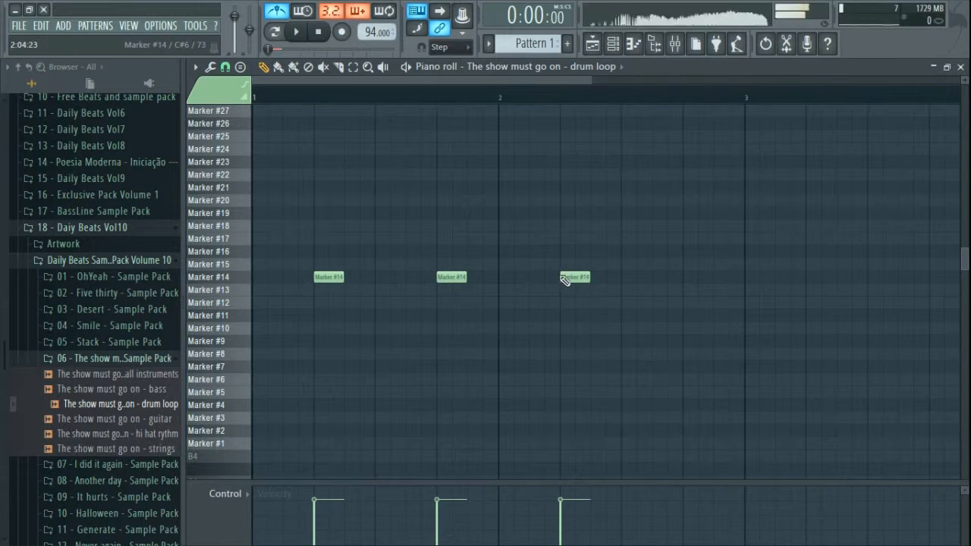
pyautogui.click(686, 279)
pyautogui.press('space')
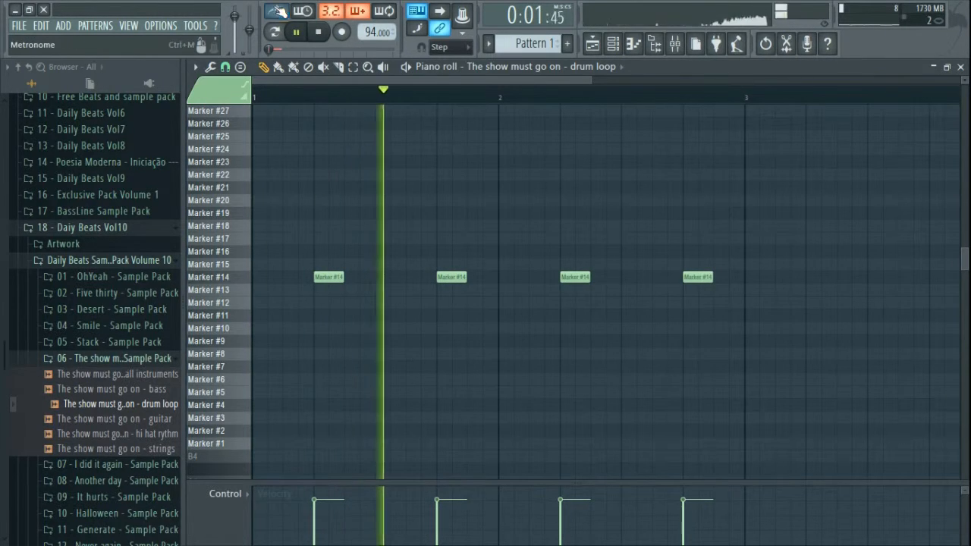
# Step: Draw eight eighth-note Marker #9 hits in bar 1 and duplicate them into bar 2
pyautogui.click(260, 342)
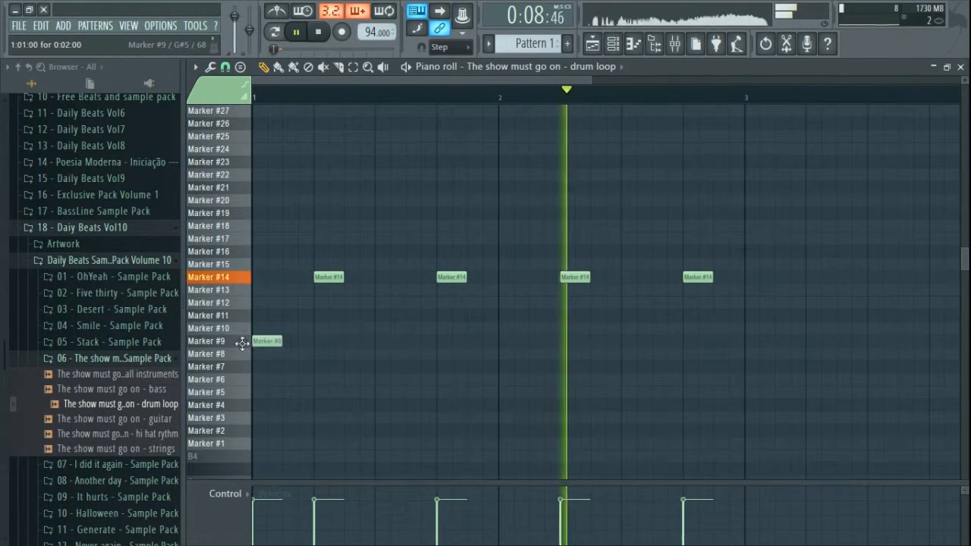
pyautogui.click(290, 342)
pyautogui.click(320, 342)
pyautogui.click(351, 341)
pyautogui.click(381, 342)
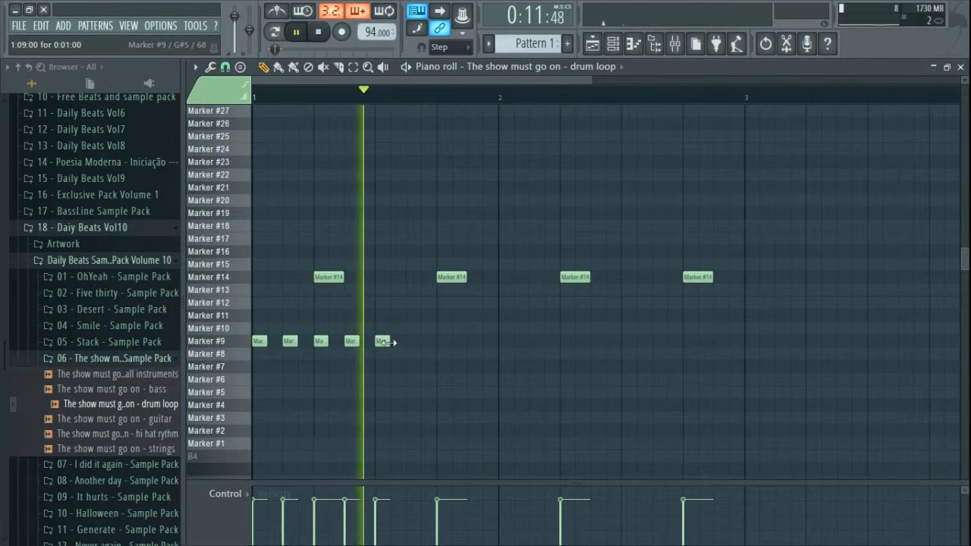
pyautogui.click(412, 342)
pyautogui.click(443, 341)
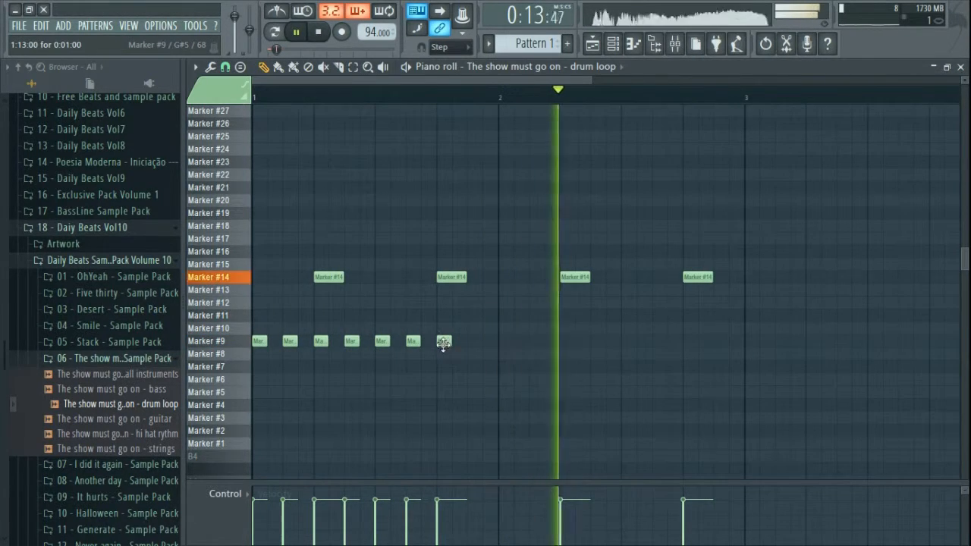
pyautogui.click(474, 342)
pyautogui.moveTo(516, 359)
pyautogui.mouseDown()
pyautogui.moveTo(253, 334)
pyautogui.moveTo(497, 347)
pyautogui.mouseUp()
pyautogui.keyDown('ctrl'); pyautogui.click(549, 390); pyautogui.keyUp('ctrl')
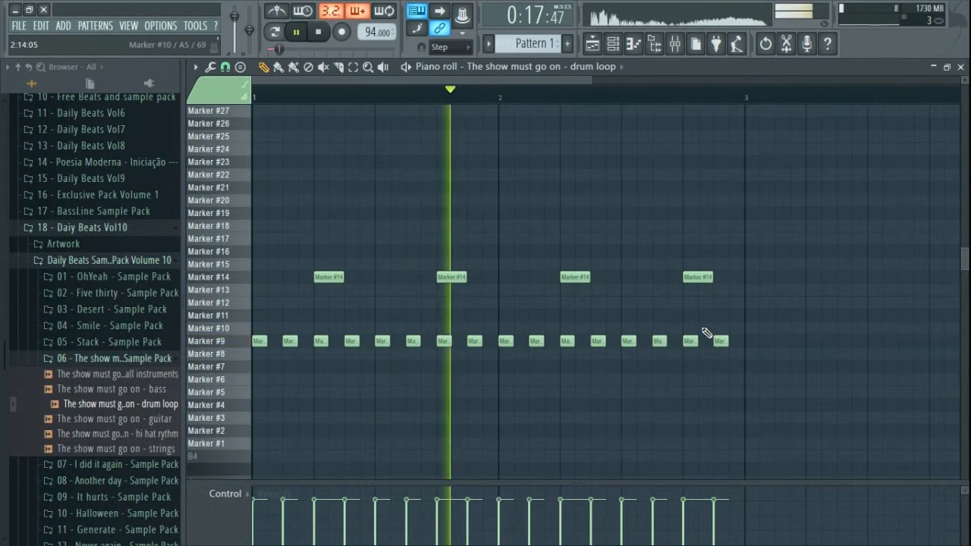
# Step: Add pairs of Marker #10 notes near the ends of bar 2 and bar 1
pyautogui.click(705, 329)
pyautogui.click(739, 328)
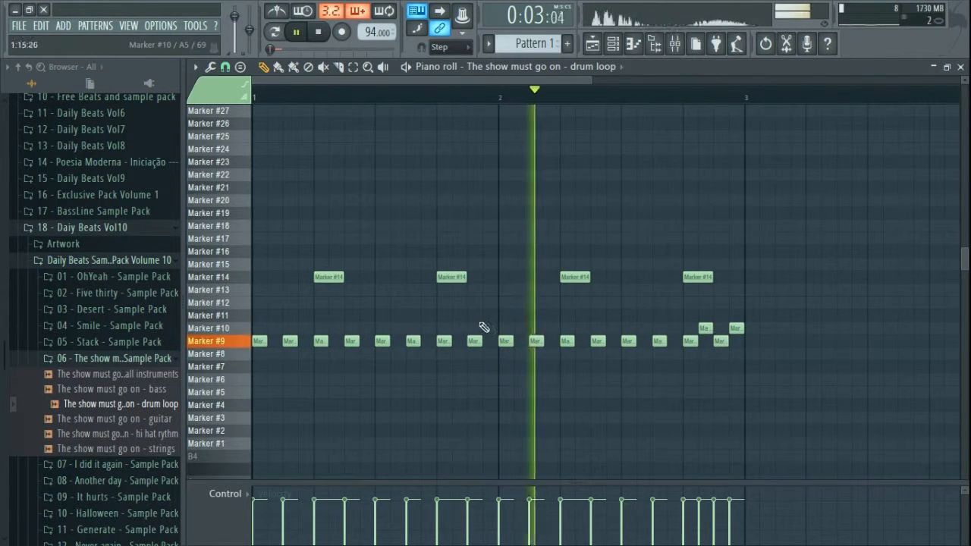
pyautogui.click(459, 328)
pyautogui.click(490, 327)
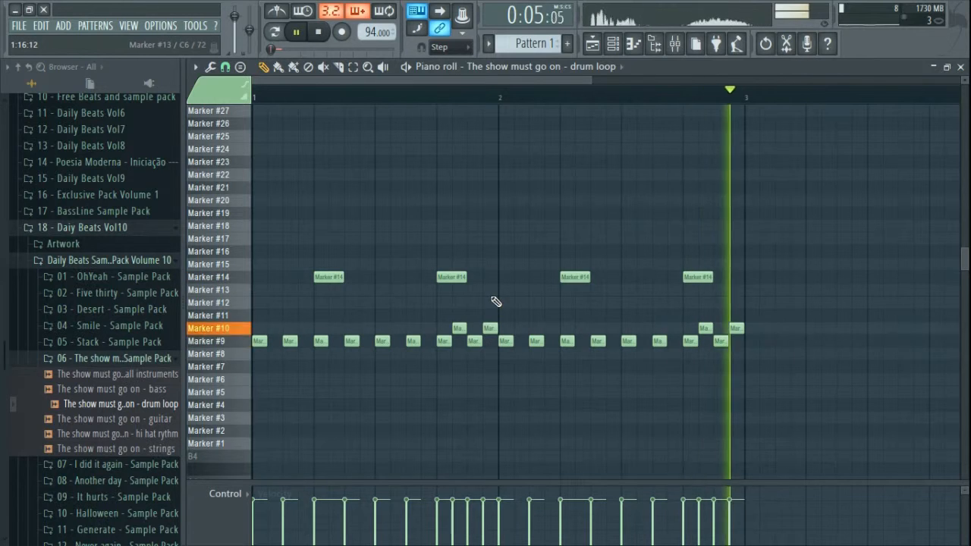
# Step: Add three Marker #7 notes across bars 1–2, then close the piano roll and return to the playlist
pyautogui.click(257, 367)
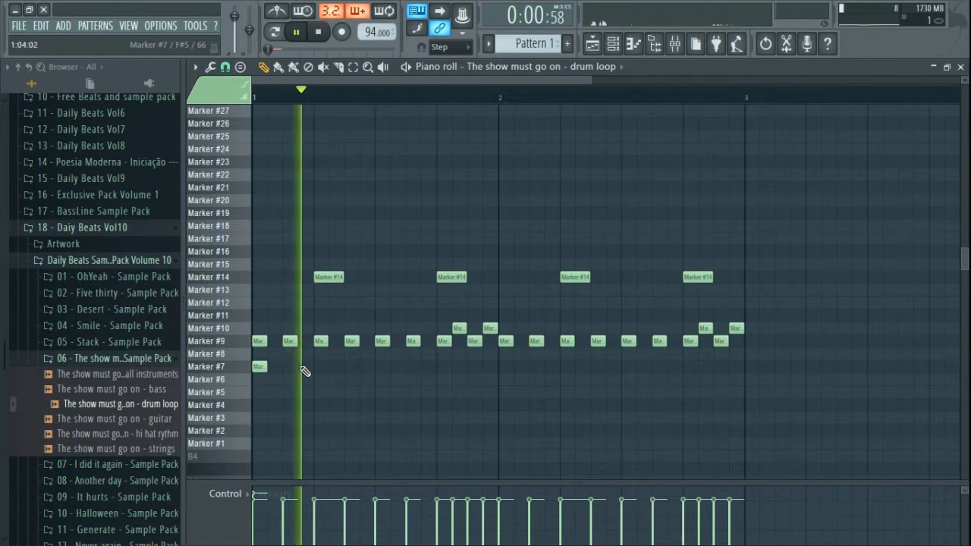
pyautogui.press('space')
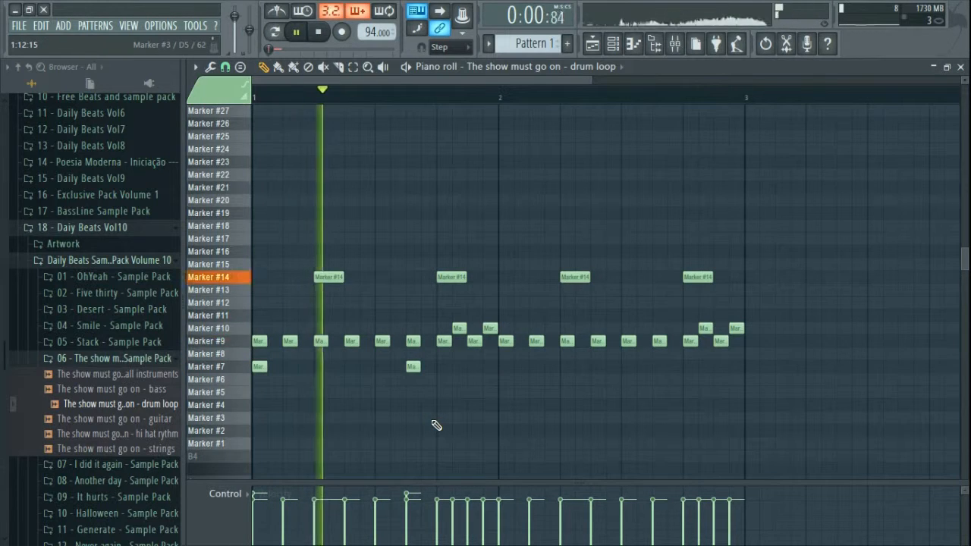
pyautogui.click(472, 367)
pyautogui.click(624, 366)
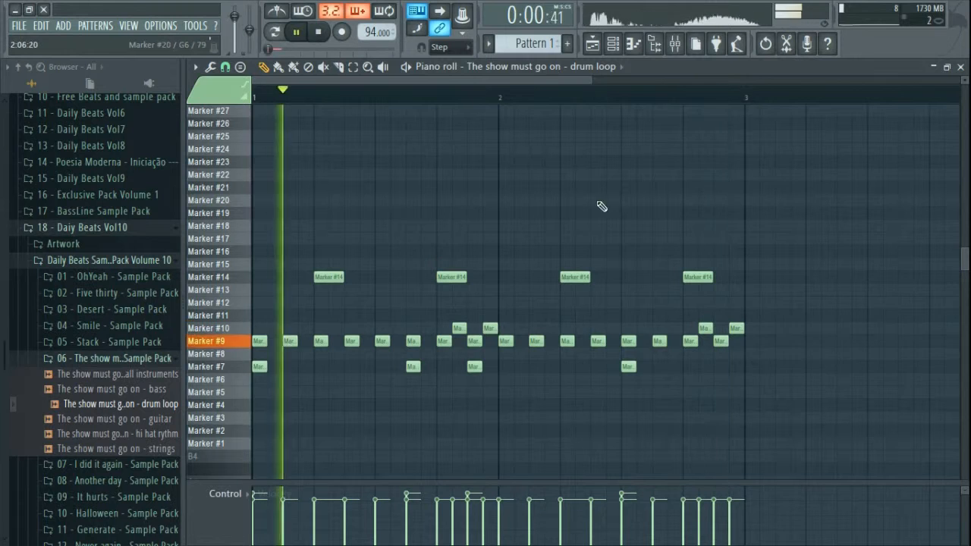
pyautogui.click(960, 67)
pyautogui.click(593, 44)
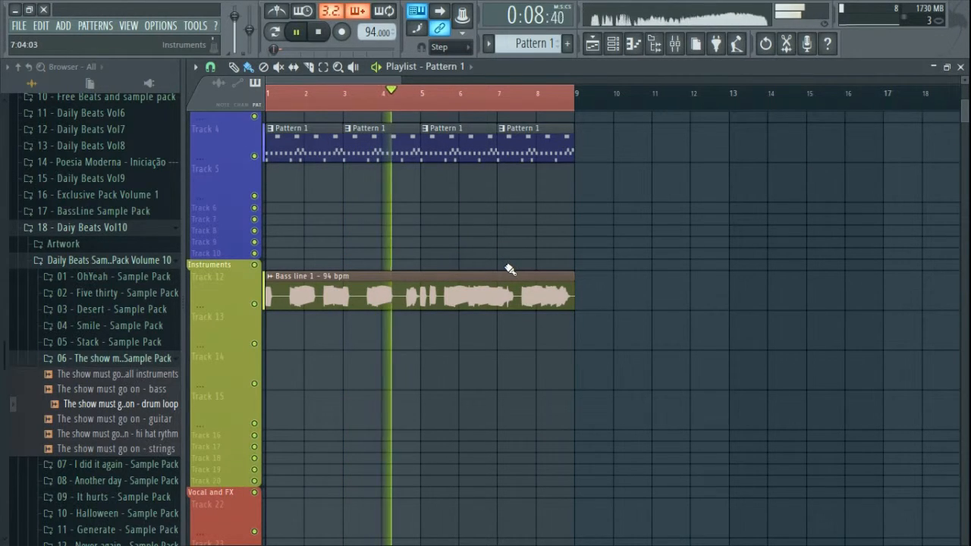
# Step: Collapse the sample pack, list the Packs › Instruments › Guitar presets, and close the Playlist
pyautogui.click(114, 262)
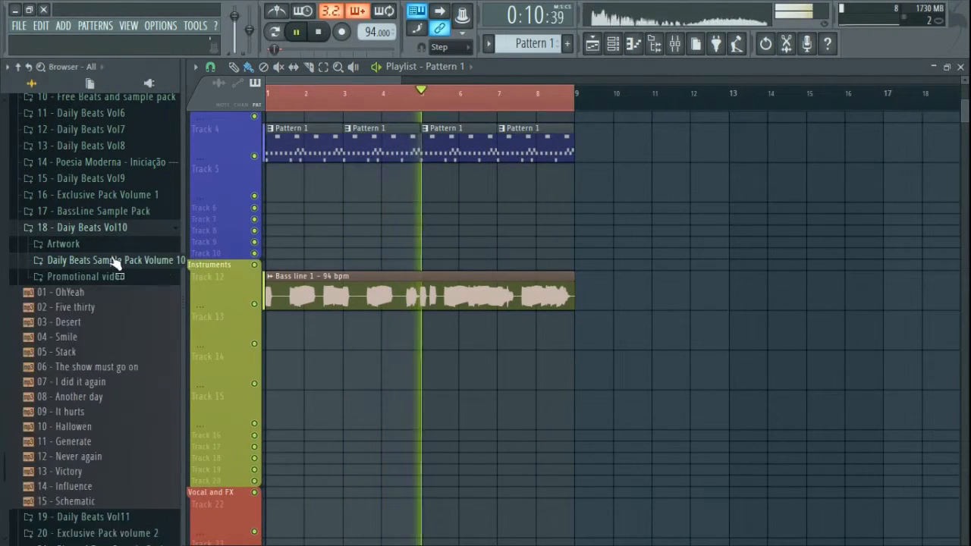
pyautogui.click(29, 68)
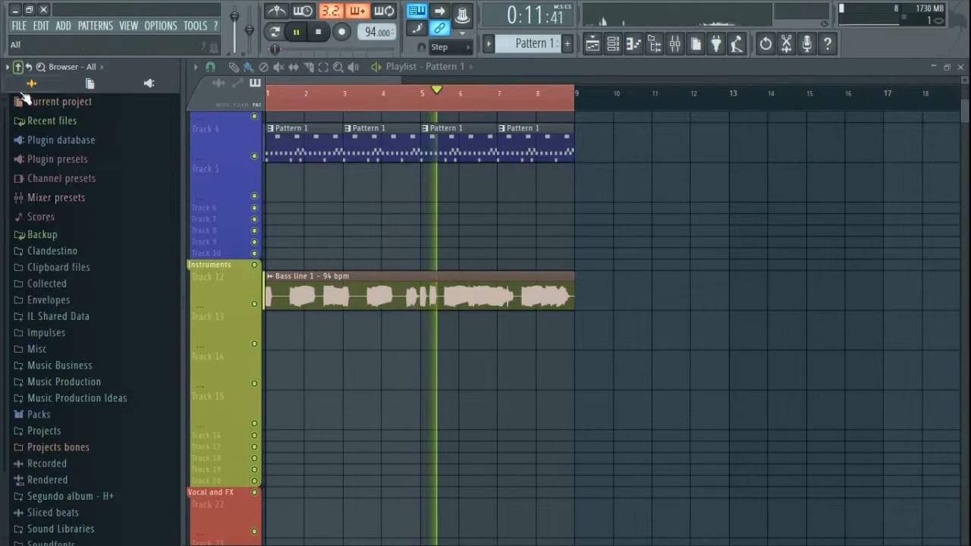
pyautogui.click(74, 419)
pyautogui.click(88, 278)
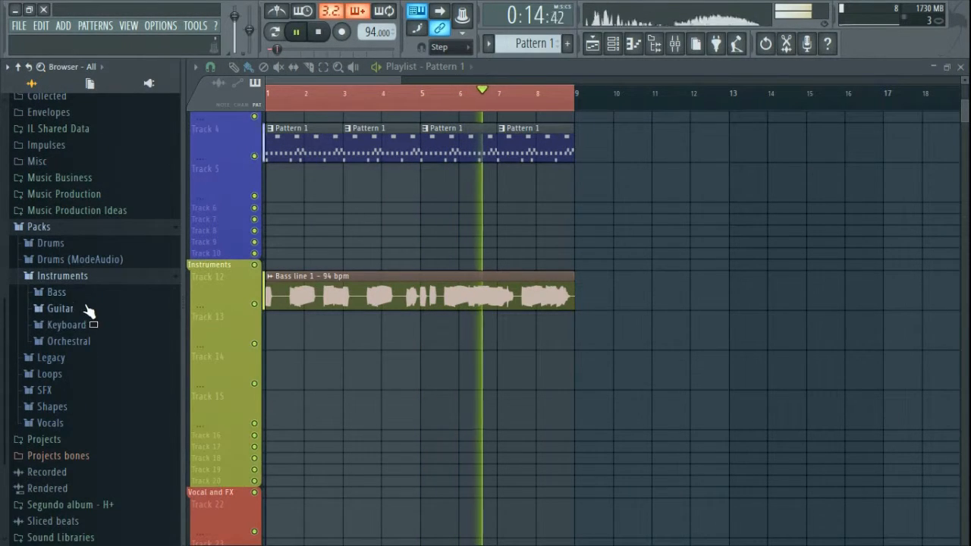
pyautogui.click(89, 310)
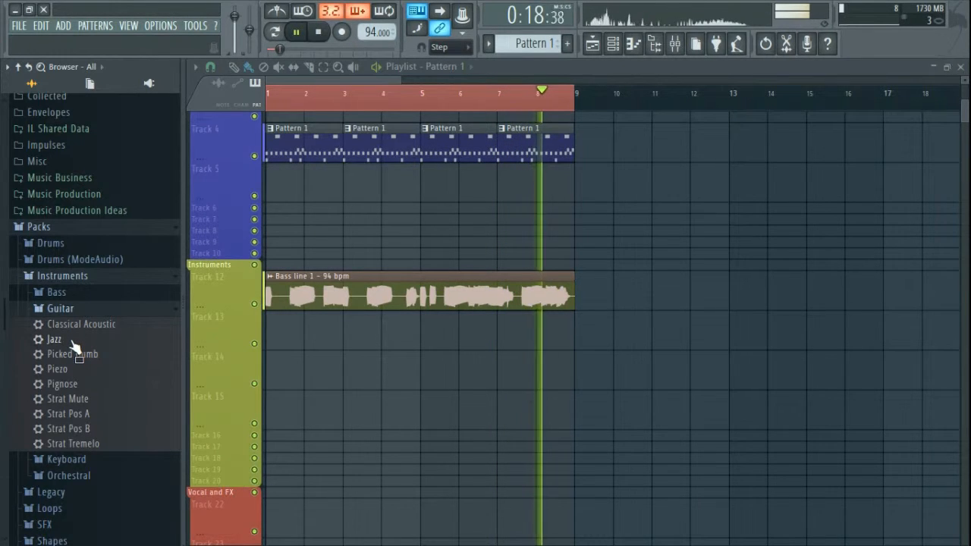
pyautogui.click(961, 69)
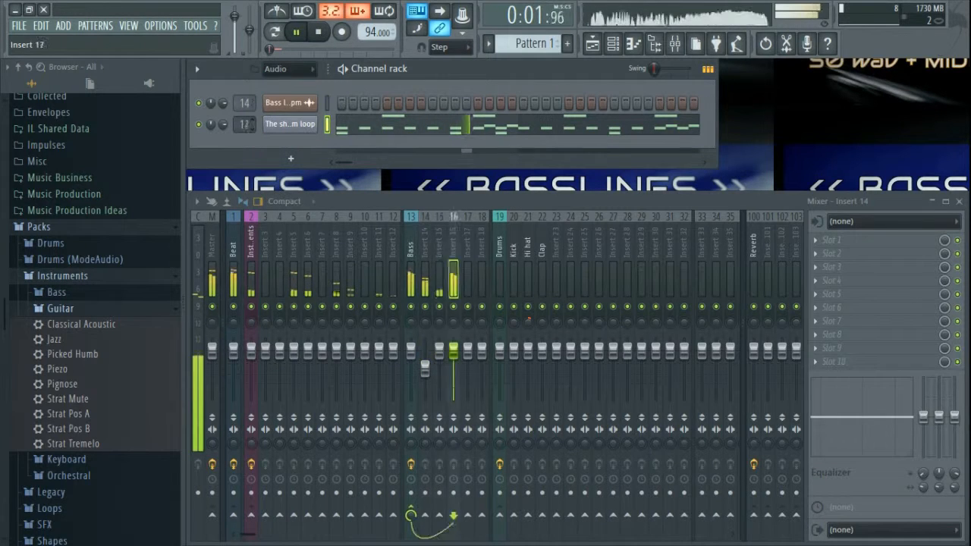
# Step: Name mixer Insert 23 'Drums'
pyautogui.doubleClick(557, 241)
pyautogui.write('Drums')
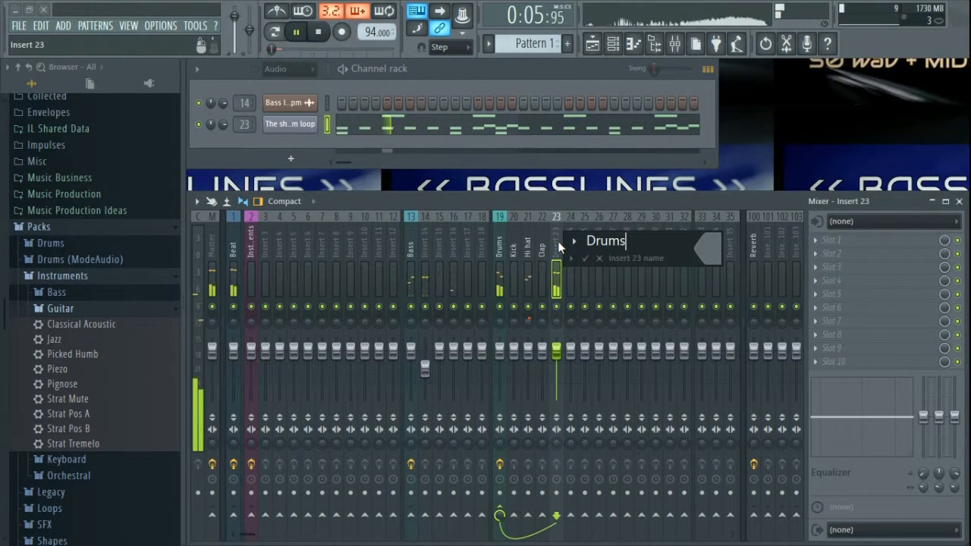
pyautogui.press('Return')
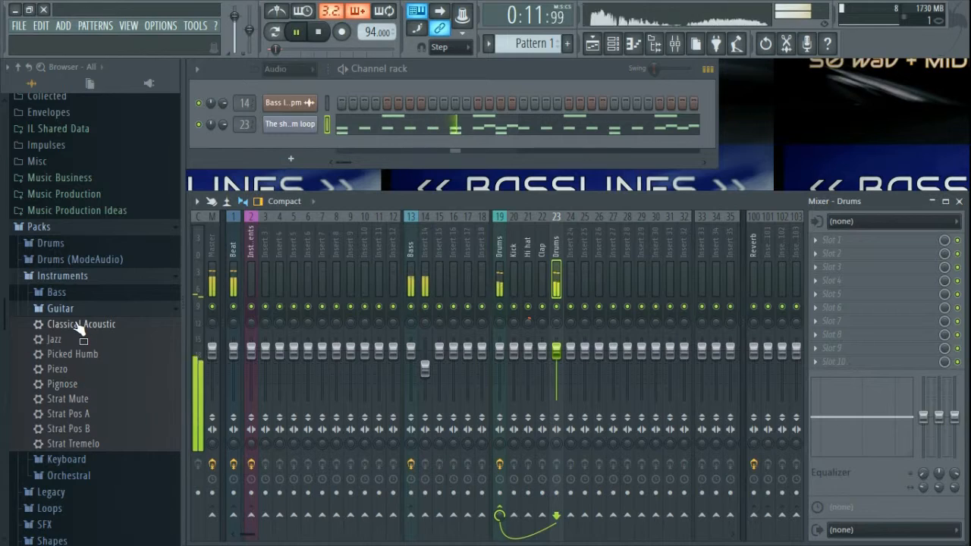
# Step: Add a Classical Acoustic guitar channel from the Guitar presets and switch it to Jazz
pyautogui.moveTo(296, 143); pyautogui.dragTo(298, 144)
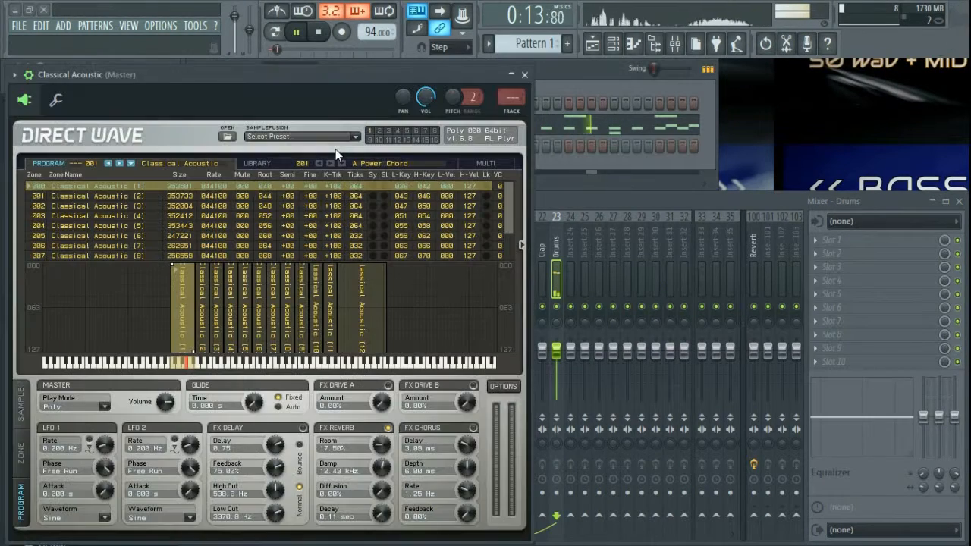
pyautogui.moveTo(342, 74); pyautogui.dragTo(467, 72)
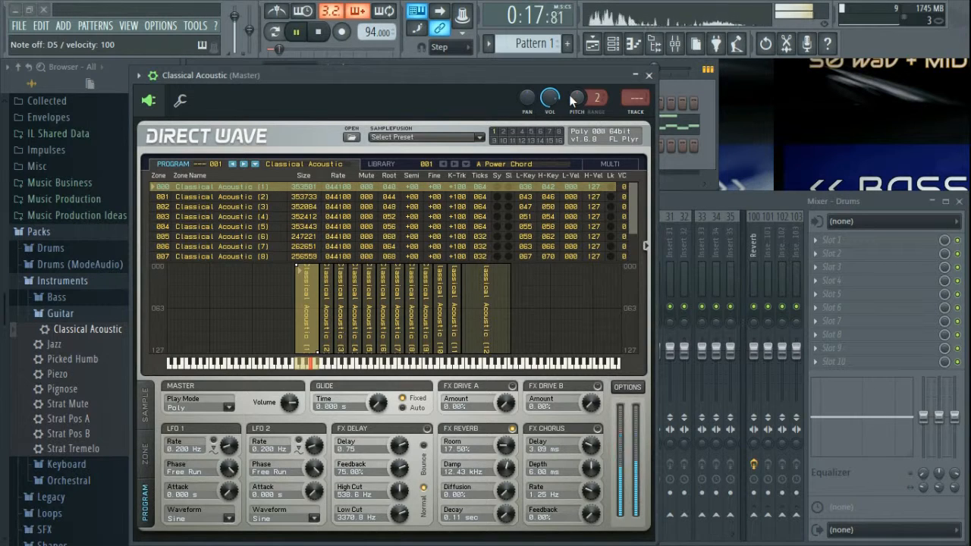
pyautogui.click(76, 346)
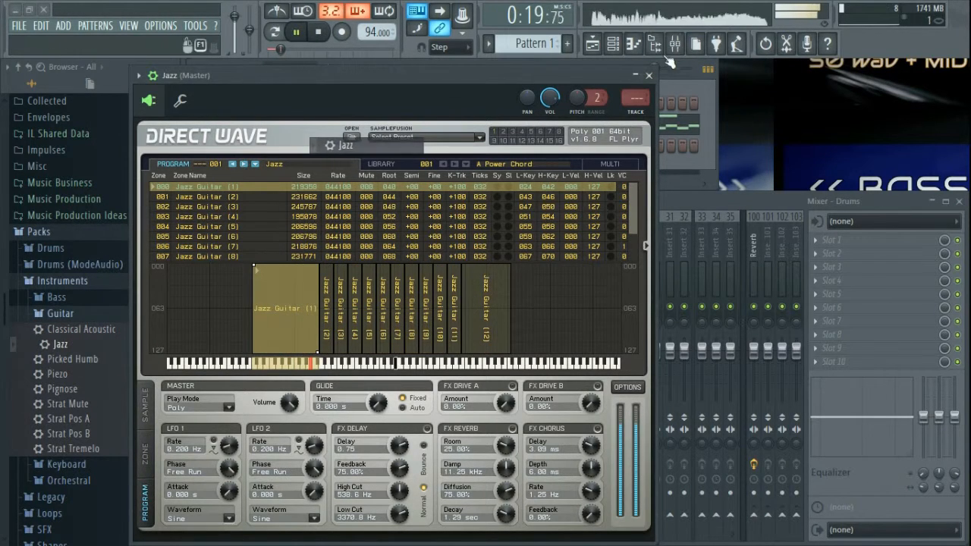
pyautogui.click(650, 76)
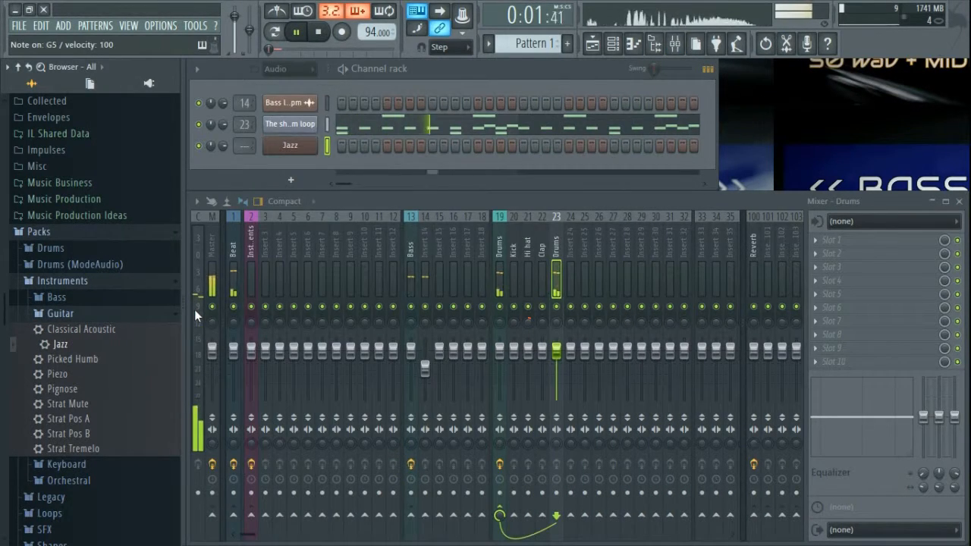
# Step: Audition the Jazz guitar, then load the Picked Humb preset instead and close DirectWave
pyautogui.press('z')
pyautogui.press('c')
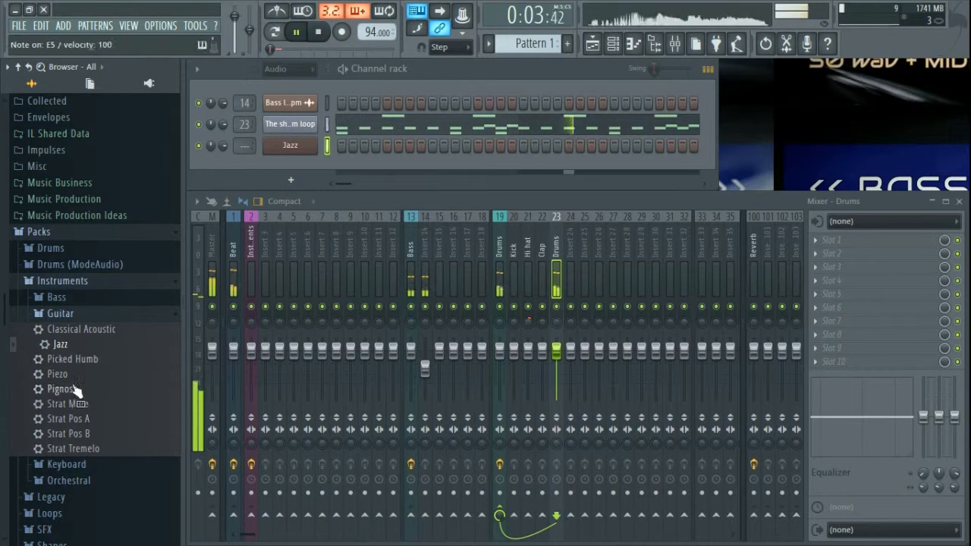
pyautogui.click(80, 361)
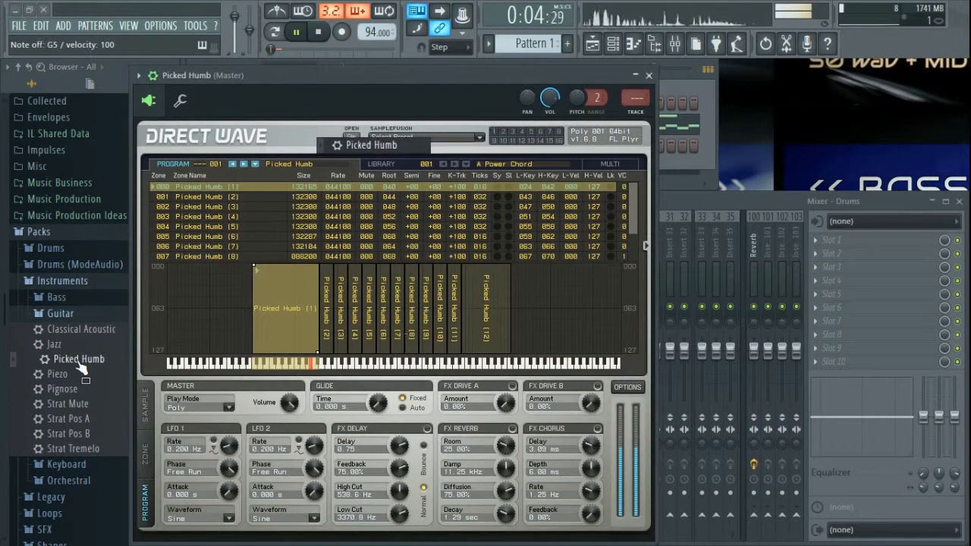
pyautogui.click(648, 76)
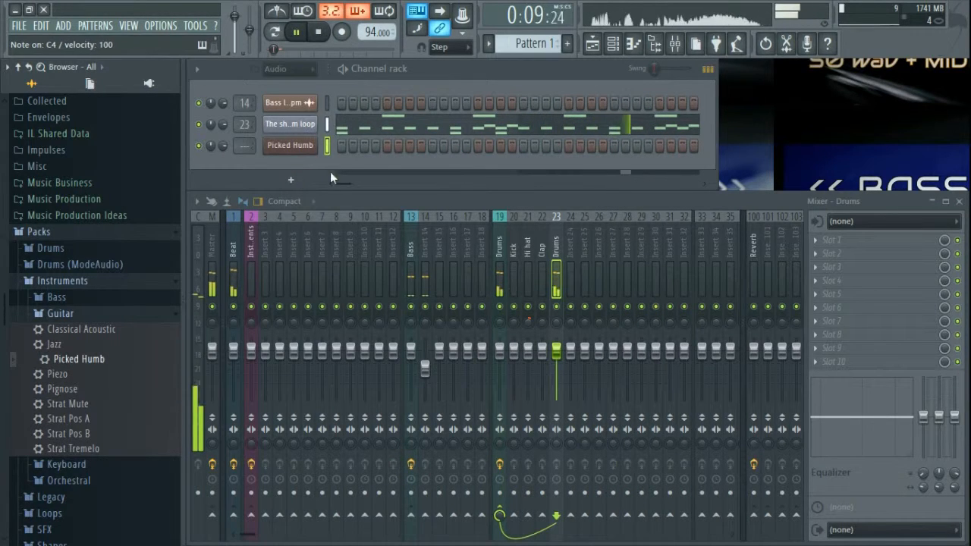
# Step: Paint a new Pattern 2 on playlist Track 13 across bars 1–8 and close the Playlist
pyautogui.scroll(1, 526, 48)
pyautogui.click(592, 46)
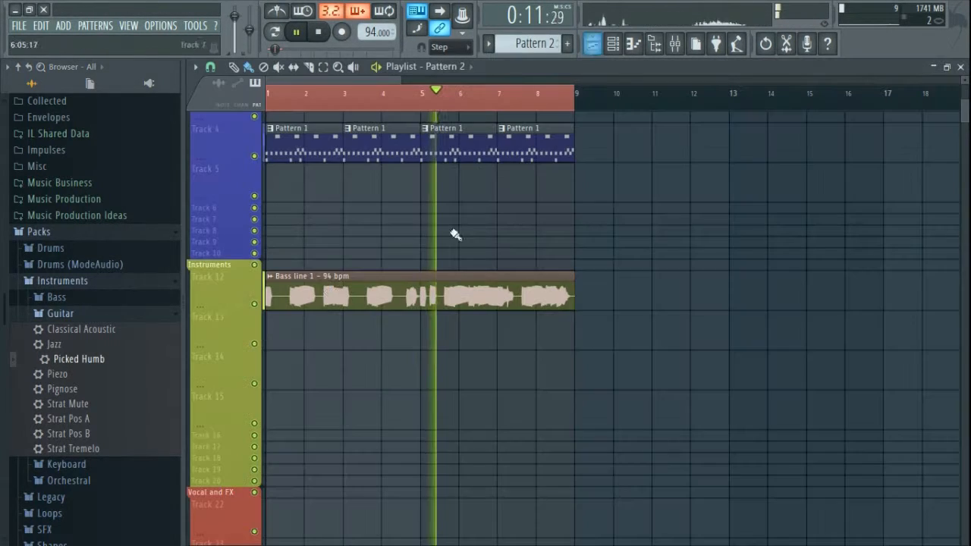
pyautogui.click(286, 335)
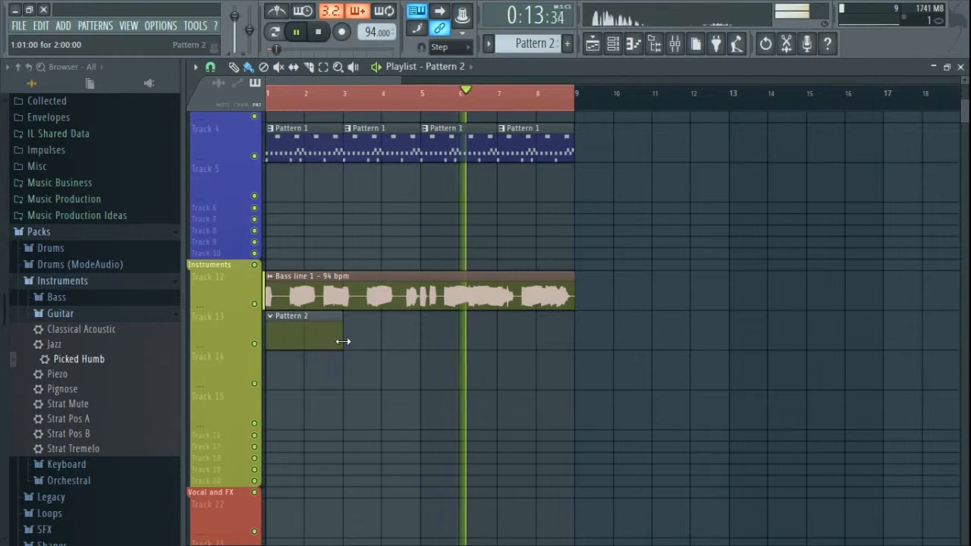
pyautogui.moveTo(343, 341); pyautogui.dragTo(502, 340)
pyautogui.click(960, 67)
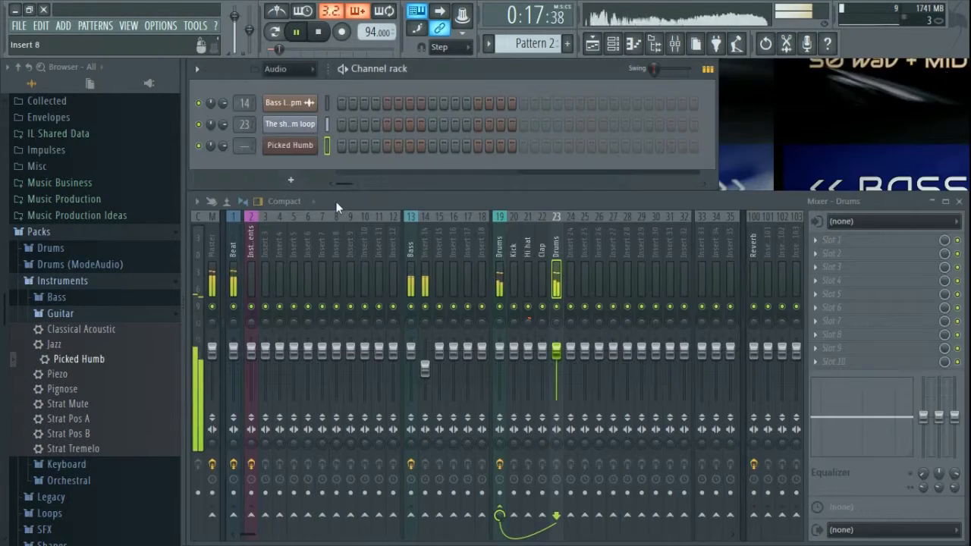
# Step: From the 17 - BassLine Sample Pack Midi folder, drag Bass line 01 onto Picked Humb
pyautogui.click(59, 236)
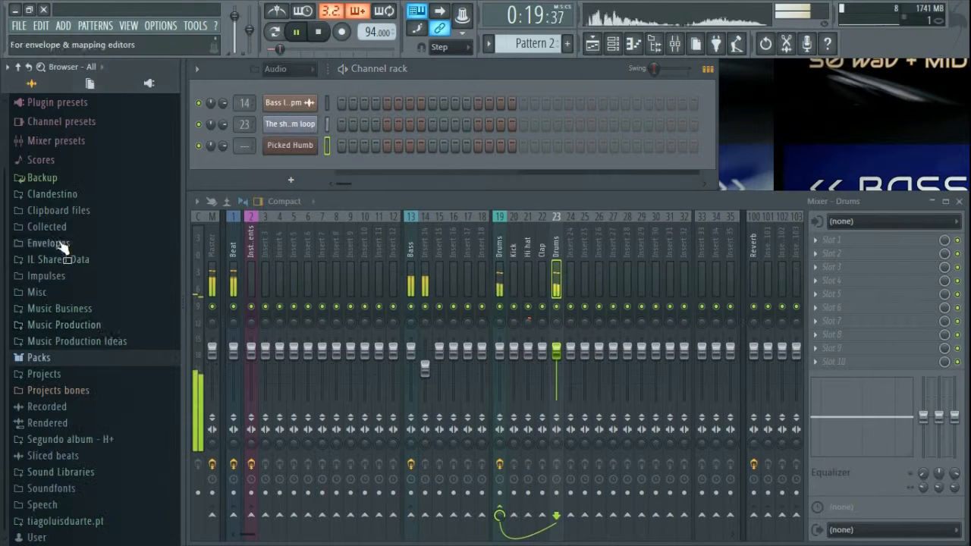
pyautogui.scroll(-2, 91, 439)
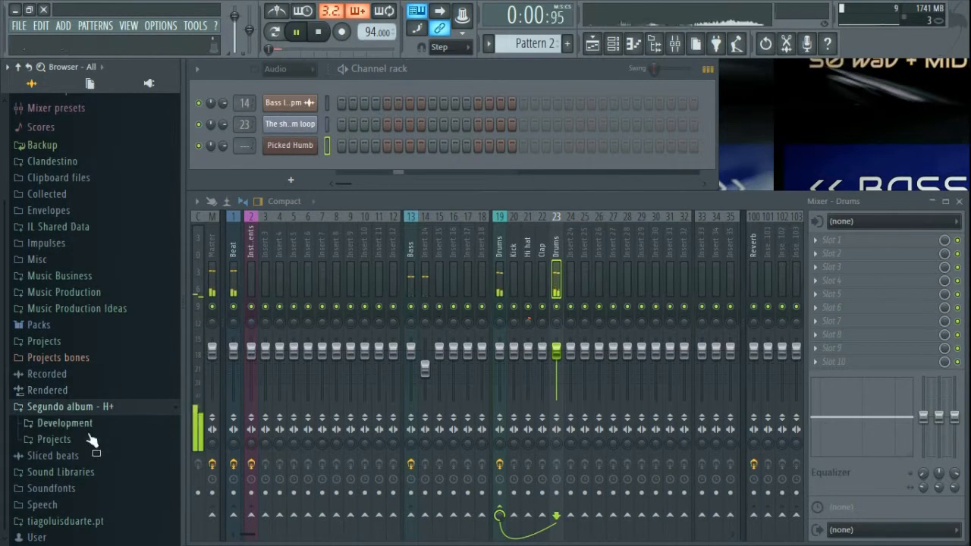
pyautogui.click(99, 413)
pyautogui.click(95, 523)
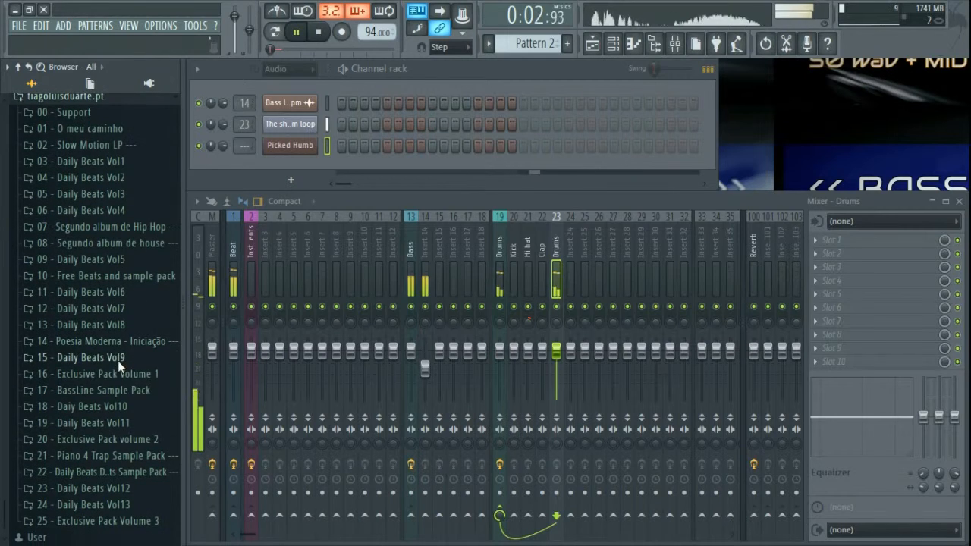
pyautogui.click(114, 389)
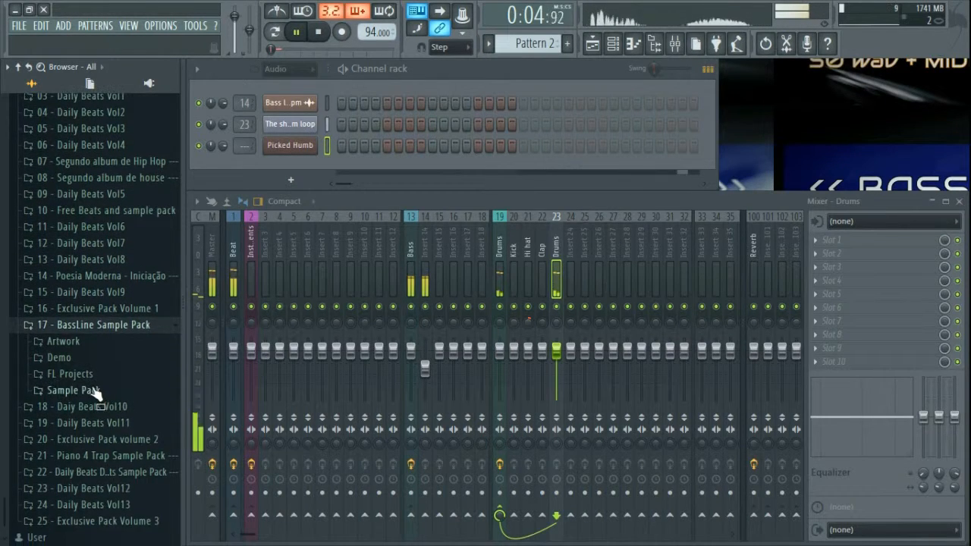
pyautogui.click(94, 390)
pyautogui.click(87, 424)
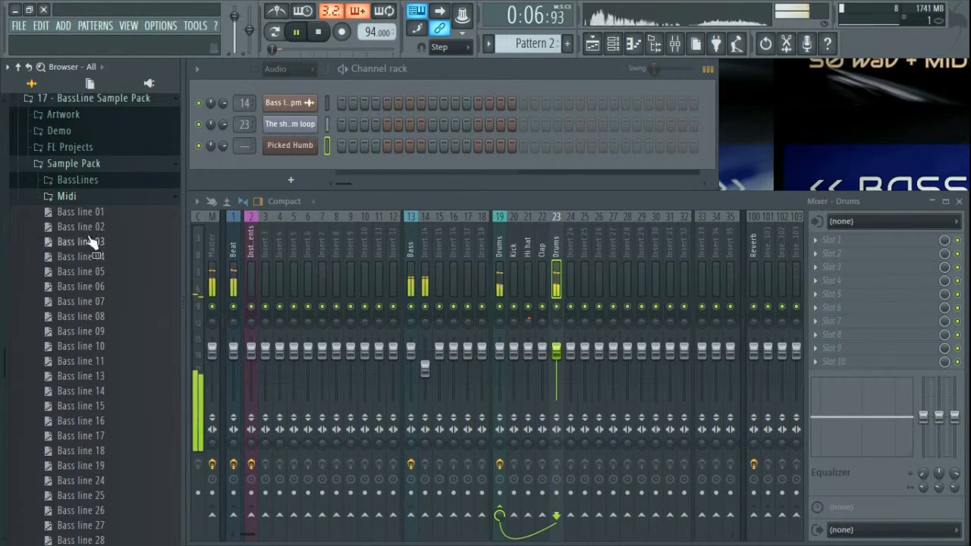
pyautogui.moveTo(304, 151); pyautogui.dragTo(305, 152)
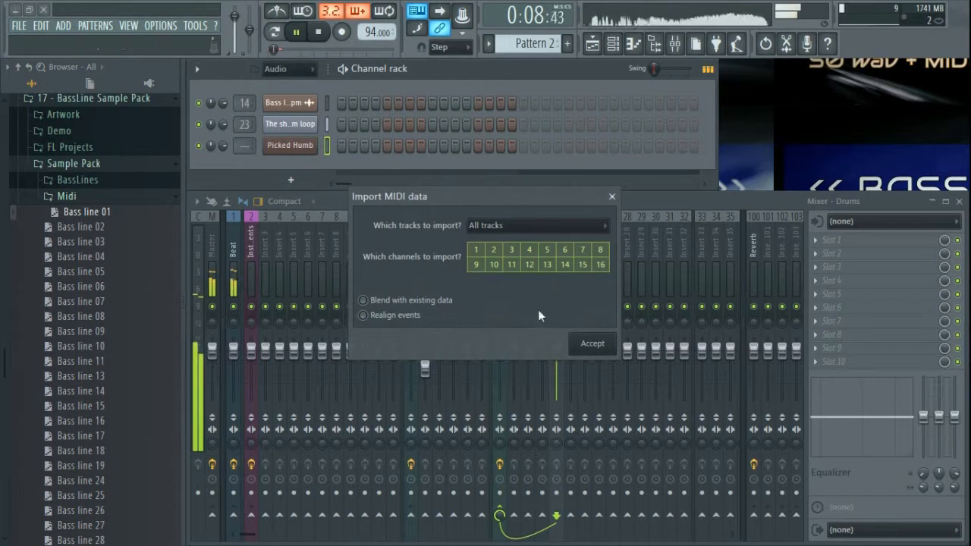
# Step: Accept the MIDI import with all tracks, open the Picked Humb piano roll, and hide the browser
pyautogui.click(592, 344)
pyautogui.click(429, 147)
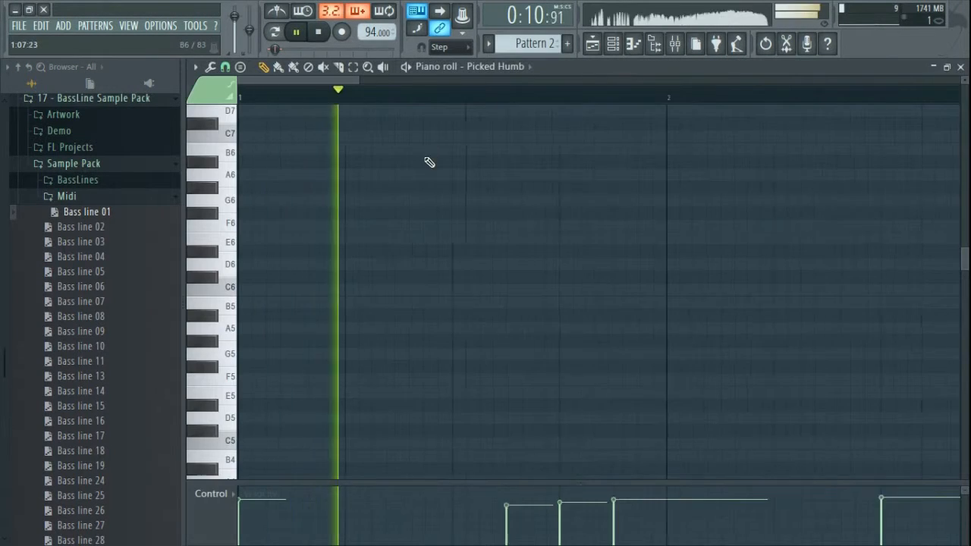
pyautogui.click(19, 75)
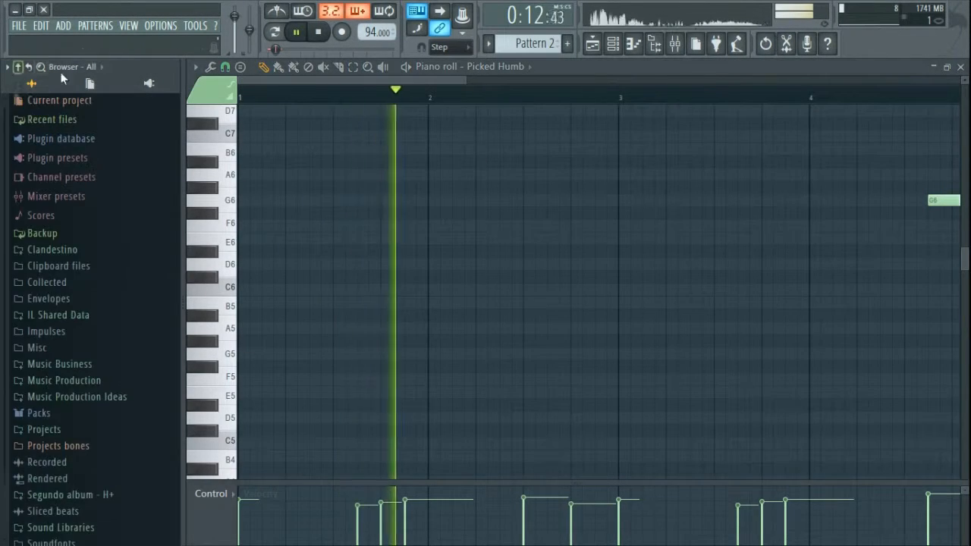
pyautogui.click(654, 46)
pyautogui.click(654, 46)
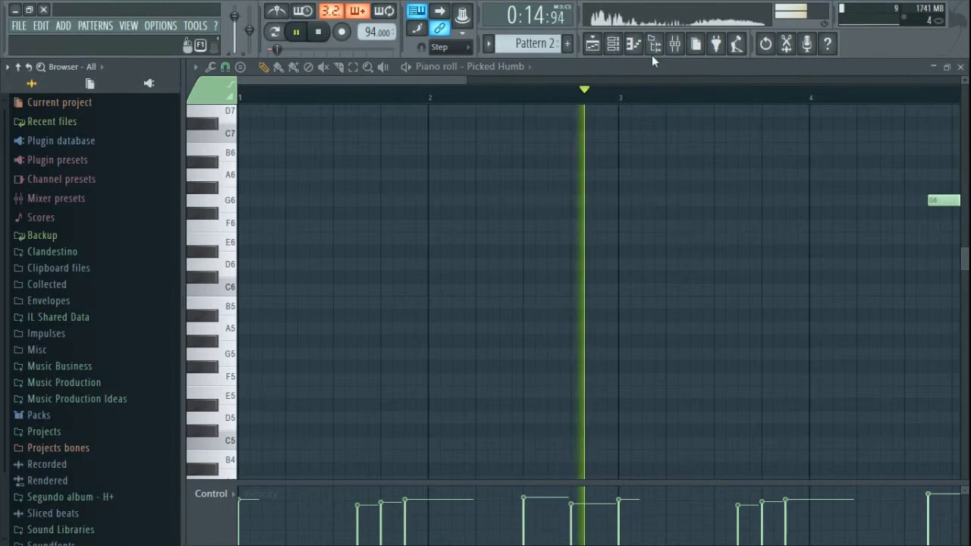
pyautogui.click(654, 46)
# Step: Delete the stray G6 note from the imported melody
pyautogui.scroll(-5, 527, 315)
pyautogui.keyDown('ctrl'); pyautogui.scroll(-4, 515, 320); pyautogui.keyUp('ctrl')
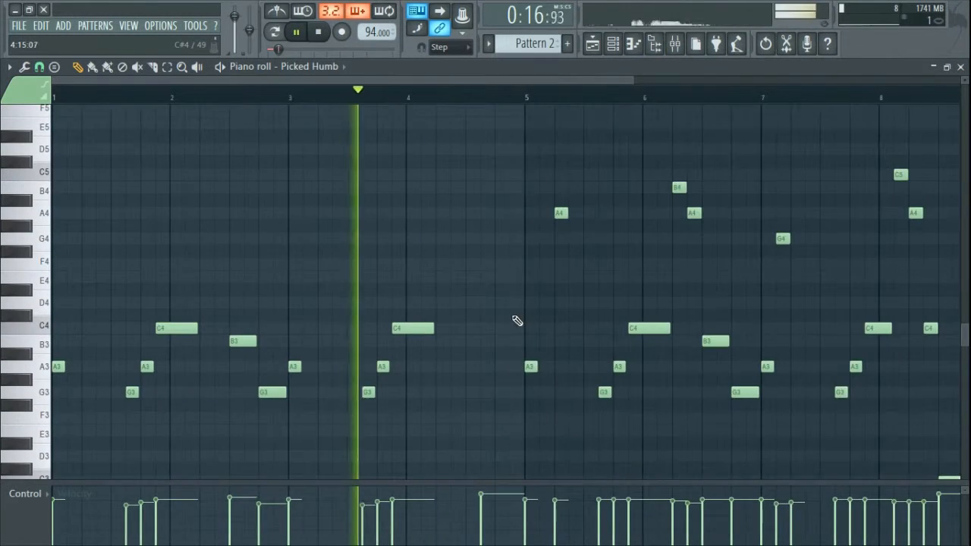
pyautogui.scroll(-3, 516, 320)
pyautogui.scroll(-2, 515, 320)
pyautogui.scroll(6, 516, 321)
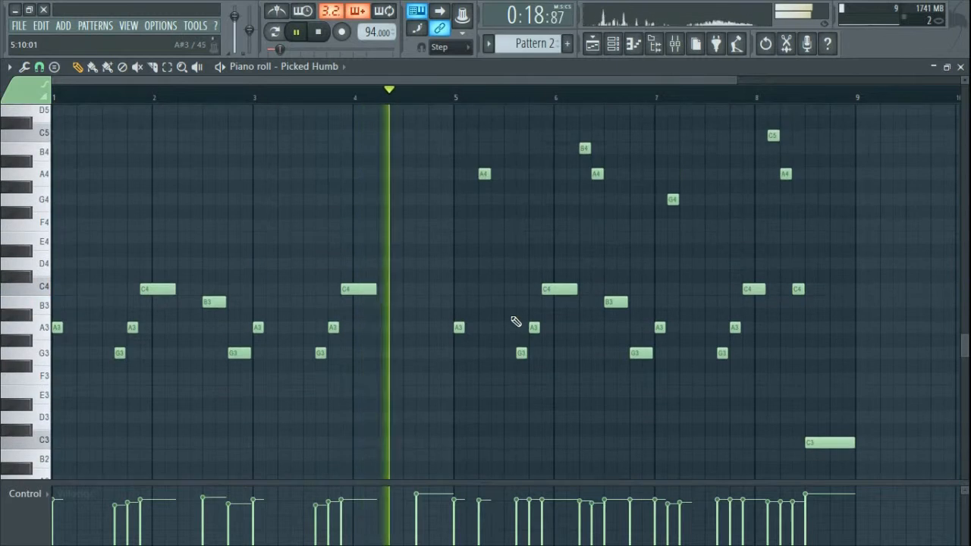
pyautogui.scroll(-2, 516, 322)
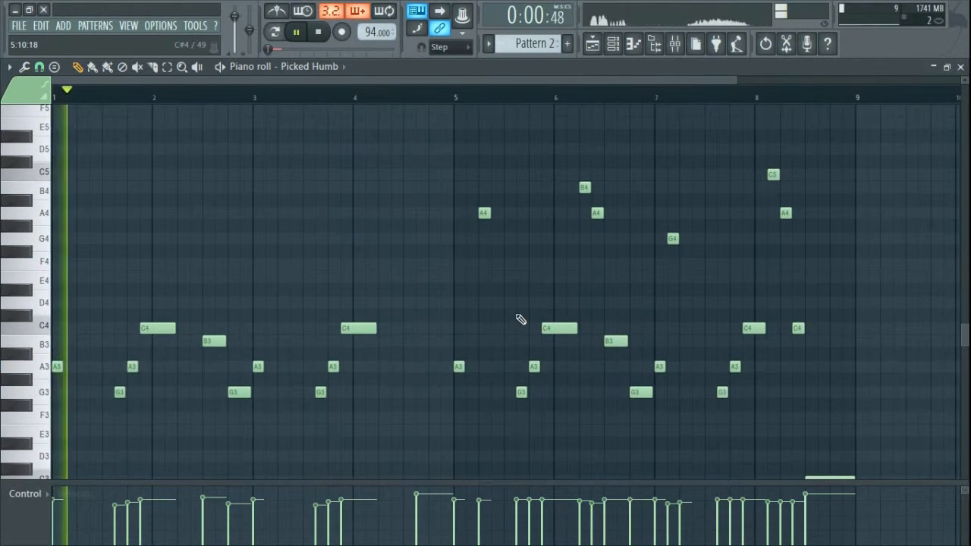
pyautogui.scroll(15, 505, 318)
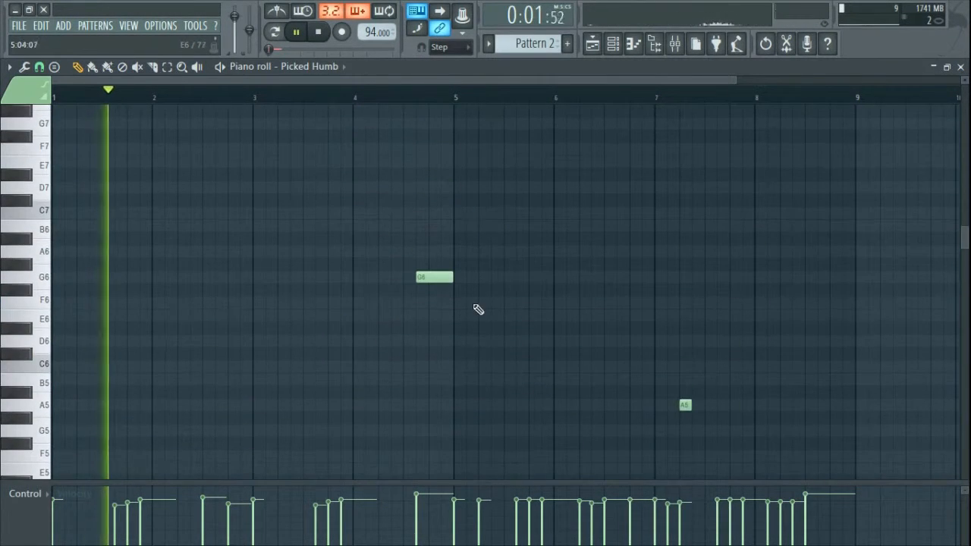
pyautogui.rightClick(440, 276)
# Step: Raise the notes in bars 1–4 by one octave
pyautogui.scroll(-15, 370, 392)
pyautogui.moveTo(399, 207); pyautogui.dragTo(53, 321)
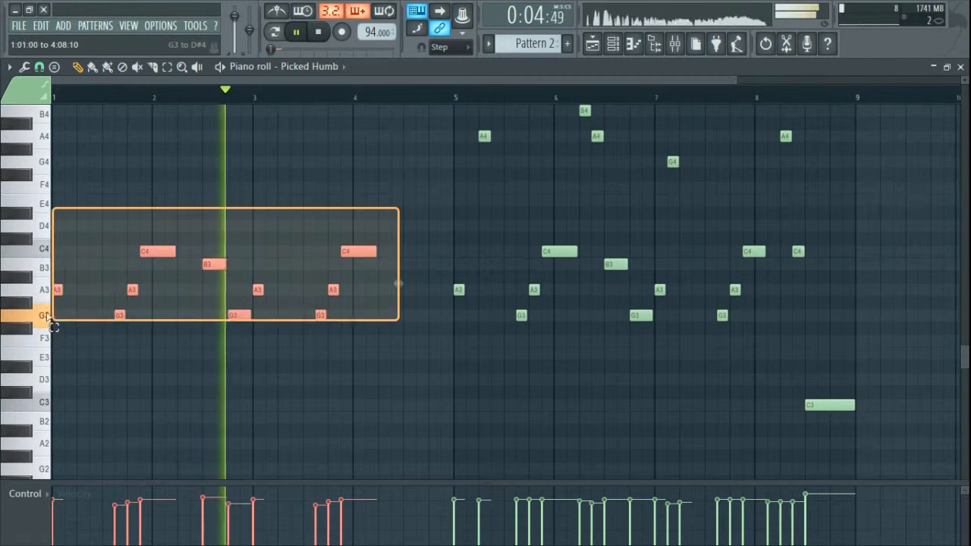
pyautogui.hotkey('ctrl', 'Up')
pyautogui.scroll(5, 82, 354)
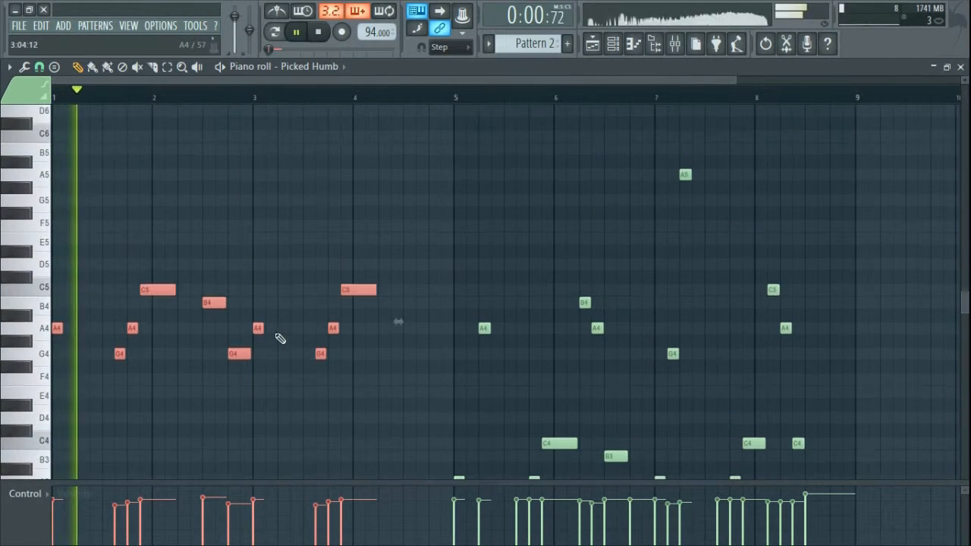
pyautogui.keyDown('ctrl'); pyautogui.click(166, 414); pyautogui.keyUp('ctrl')
# Step: Add a C3 note near bar 8.5, then delete all notes from bar 5 onward
pyautogui.scroll(-5, 445, 394)
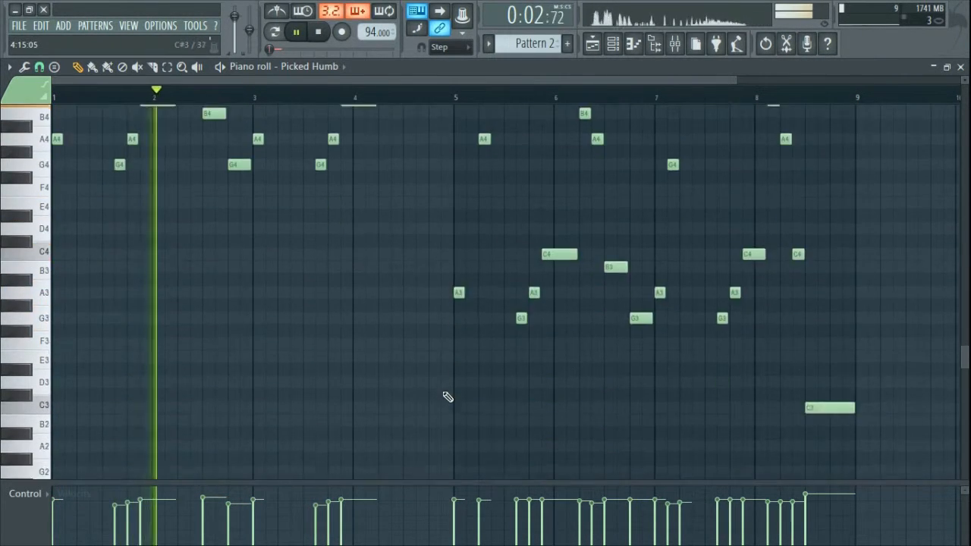
pyautogui.scroll(3, 832, 321)
pyautogui.scroll(1, 826, 342)
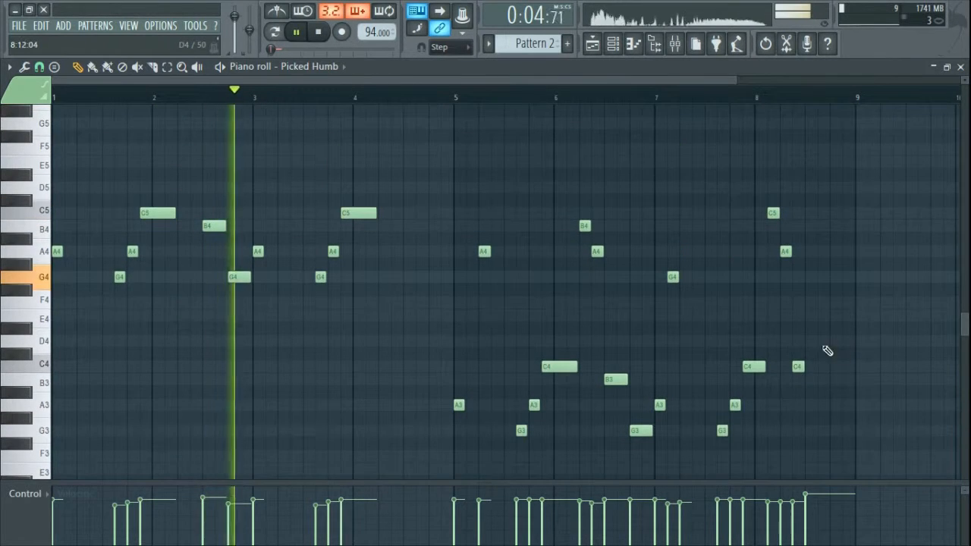
pyautogui.scroll(-8, 845, 334)
pyautogui.click(833, 368)
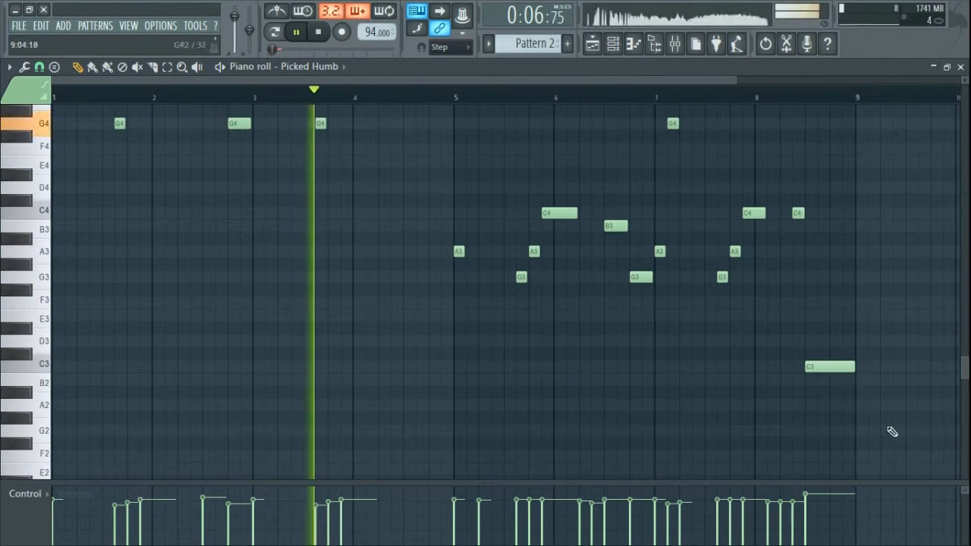
pyautogui.moveTo(873, 408); pyautogui.dragTo(460, 164)
pyautogui.press('Delete')
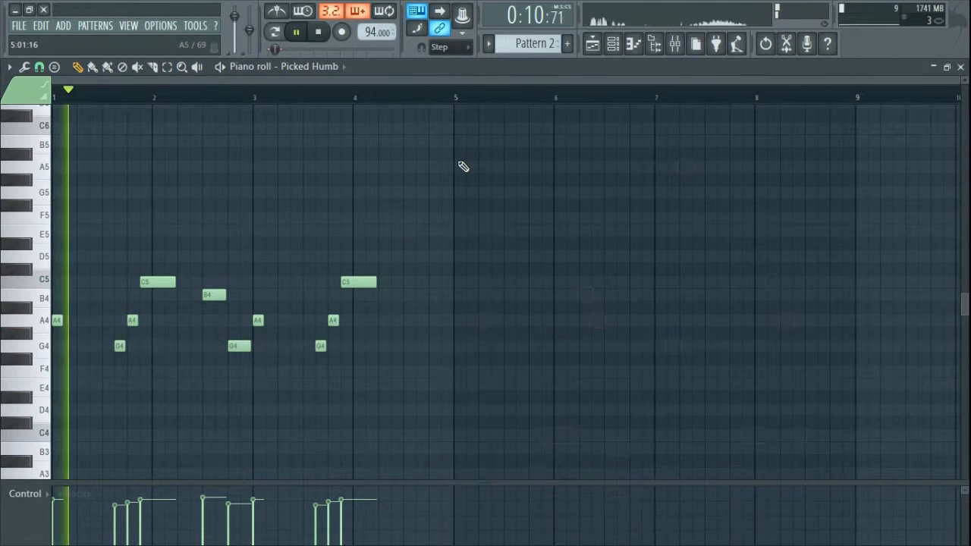
# Step: Undo the deletion of the later notes and deselect them
pyautogui.click(596, 44)
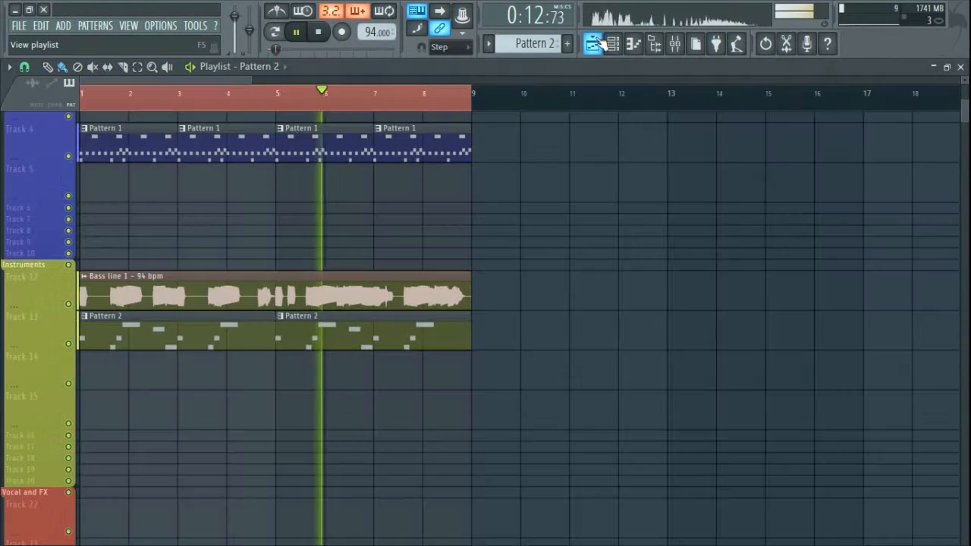
pyautogui.click(599, 41)
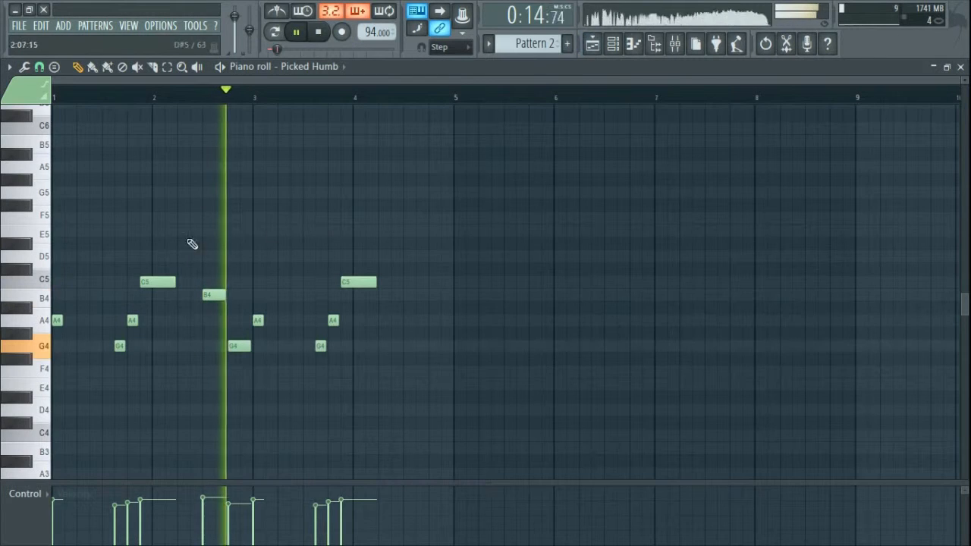
pyautogui.scroll(3, 98, 310)
pyautogui.moveTo(237, 262)
pyautogui.mouseDown()
pyautogui.moveTo(262, 260)
pyautogui.moveTo(287, 192)
pyautogui.mouseUp()
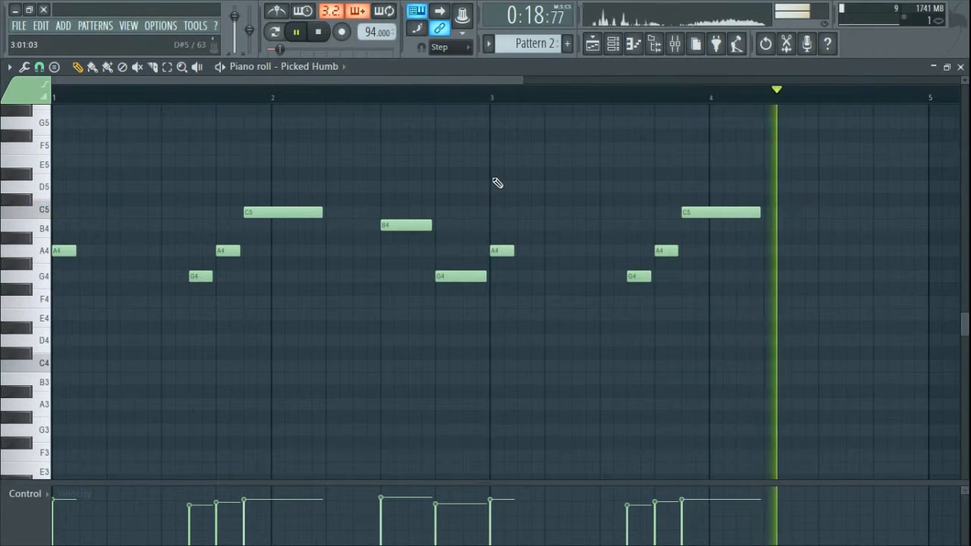
pyautogui.hotkey('ctrl', 'z')
pyautogui.scroll(-3, 698, 266)
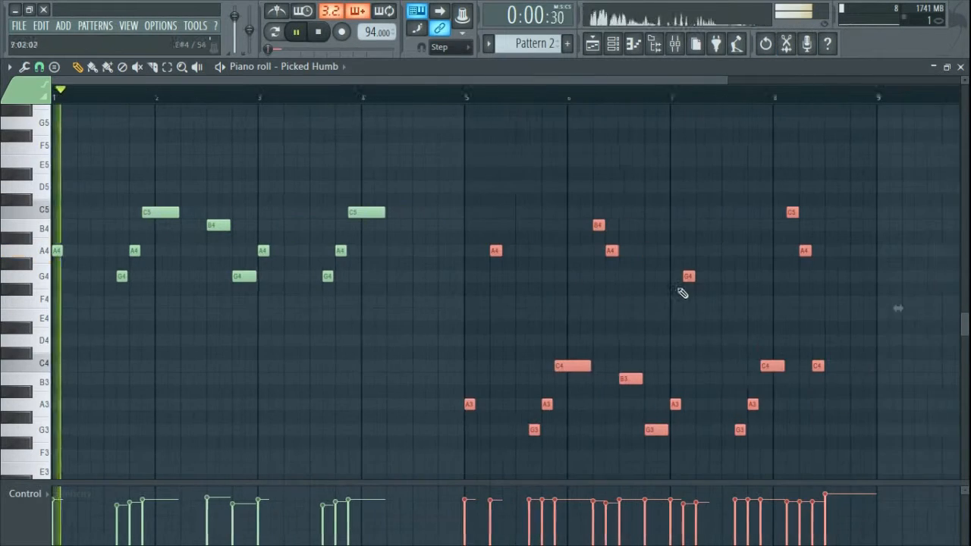
pyautogui.keyDown('ctrl'); pyautogui.click(819, 426); pyautogui.keyUp('ctrl')
# Step: Draw a lengthened E5 note in bar 1 and stop playback
pyautogui.scroll(-3, 824, 401)
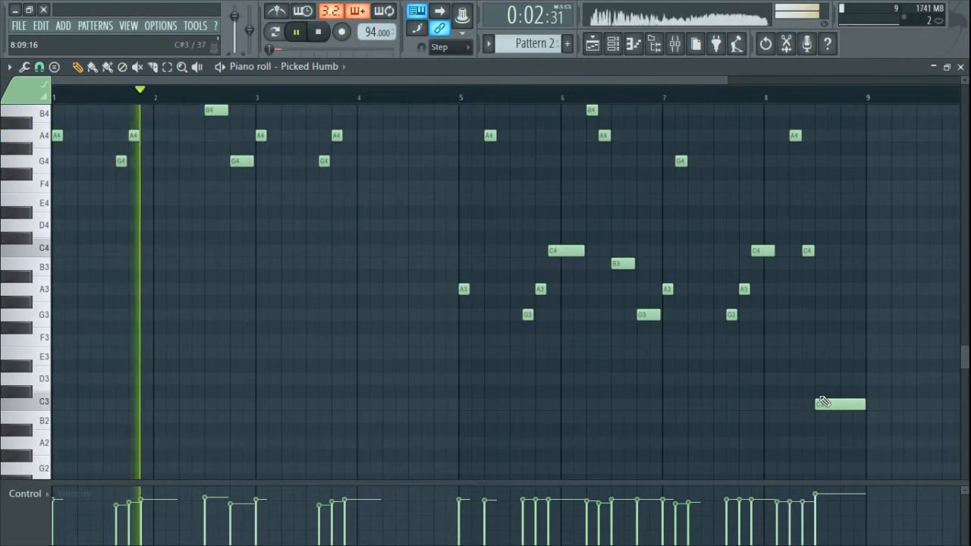
pyautogui.scroll(5, 823, 401)
pyautogui.scroll(2, 331, 327)
pyautogui.scroll(3, 331, 328)
pyautogui.moveTo(265, 252); pyautogui.dragTo(965, 163)
pyautogui.scroll(-1, 578, 221)
pyautogui.scroll(-1, 580, 229)
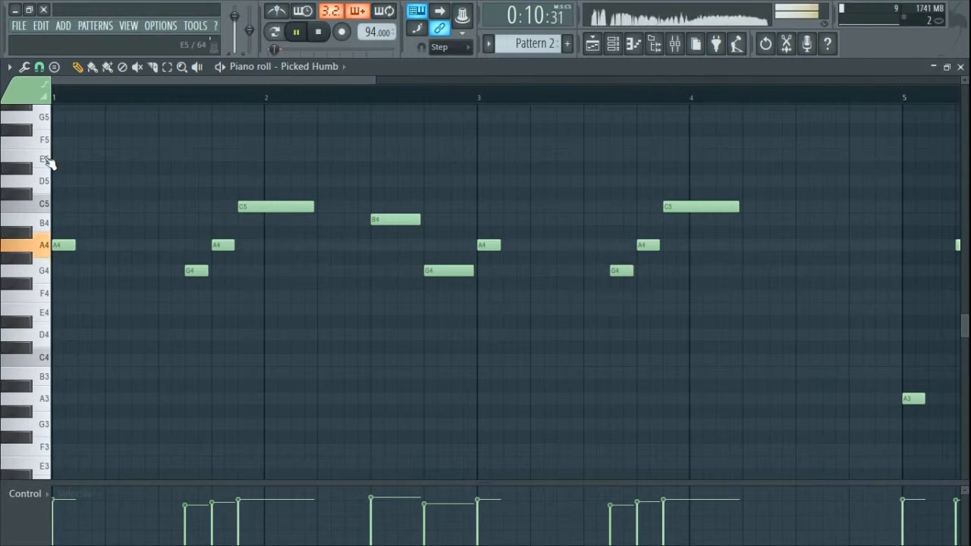
pyautogui.click(46, 158)
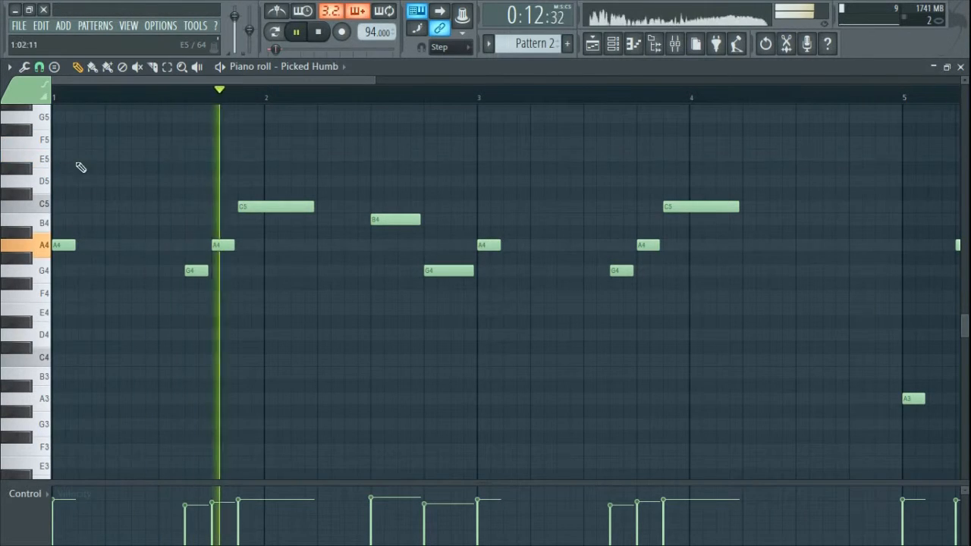
pyautogui.click(112, 156)
pyautogui.moveTo(144, 159); pyautogui.dragTo(183, 160)
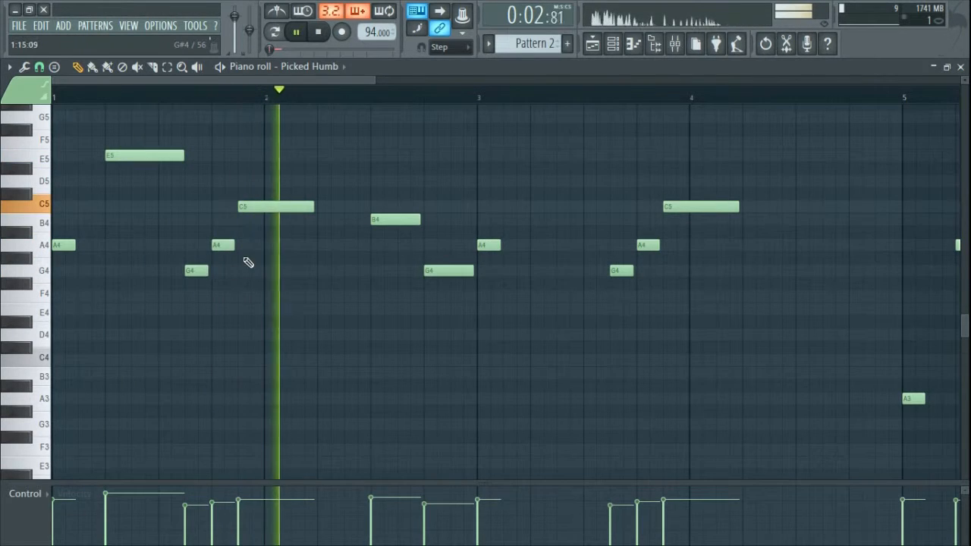
pyautogui.press('space')
pyautogui.click(962, 67)
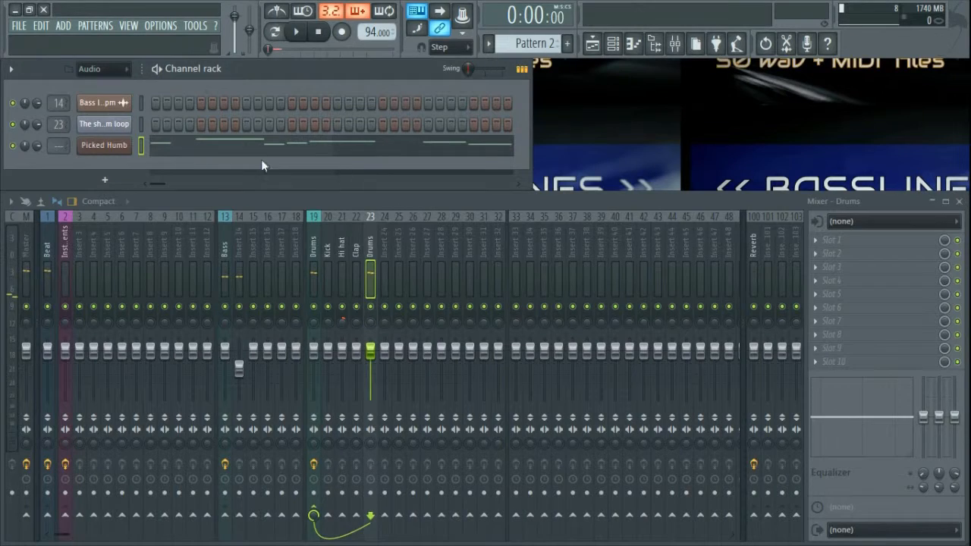
pyautogui.click(111, 148)
pyautogui.click(182, 103)
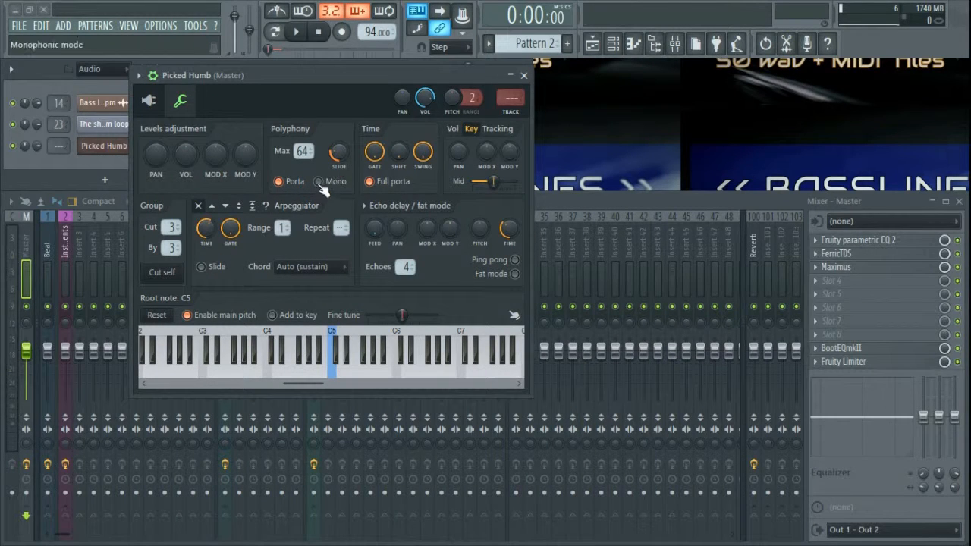
pyautogui.click(524, 75)
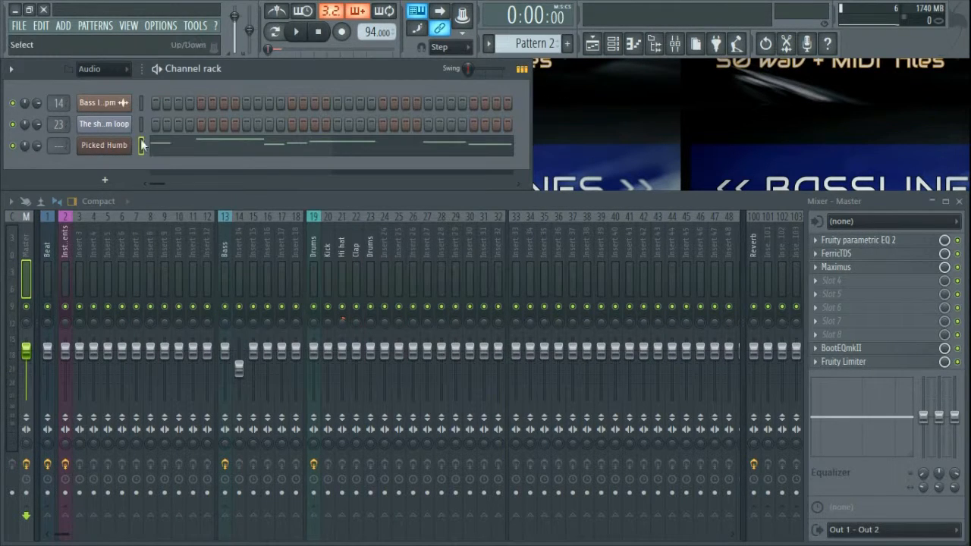
pyautogui.moveTo(58, 146); pyautogui.dragTo(58, 138)
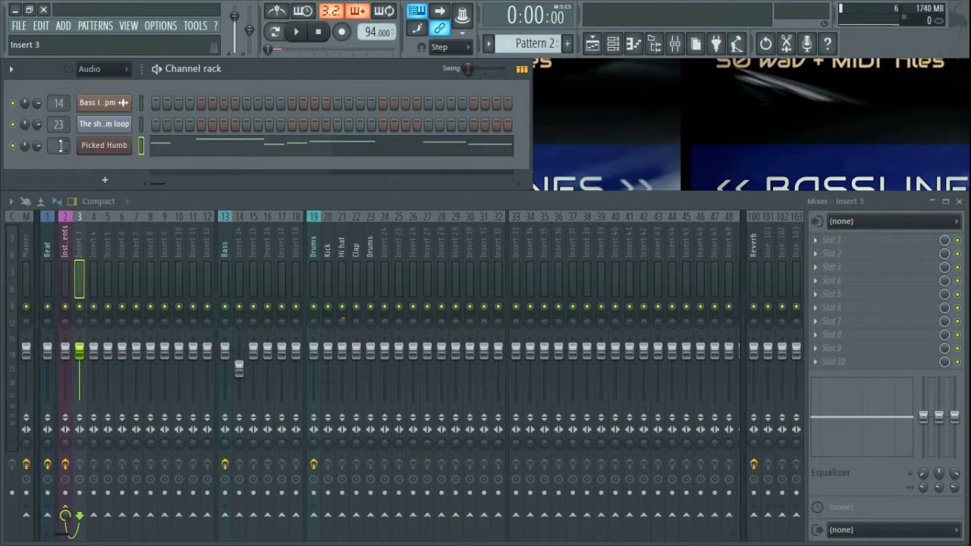
pyautogui.doubleClick(90, 246)
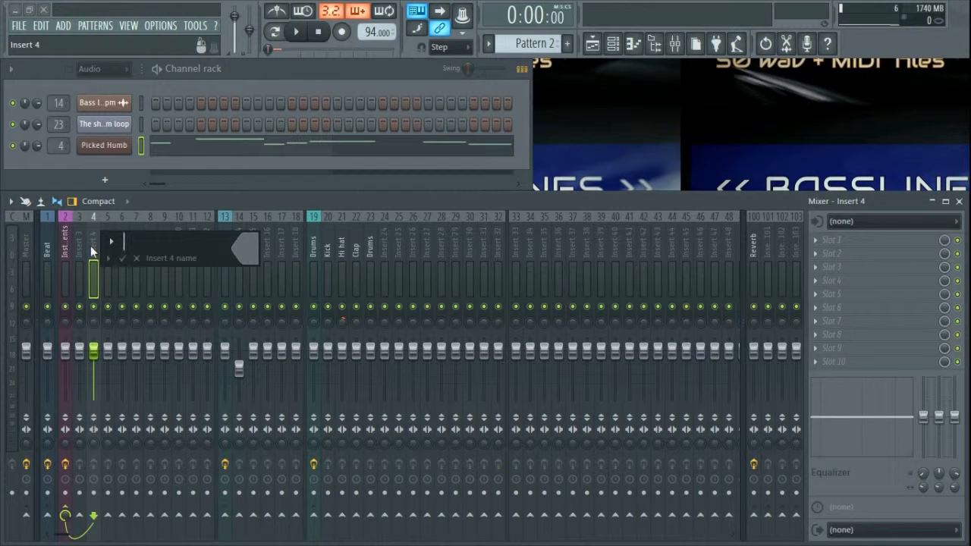
pyautogui.write('Guitar')
pyautogui.press('Return')
pyautogui.press('space')
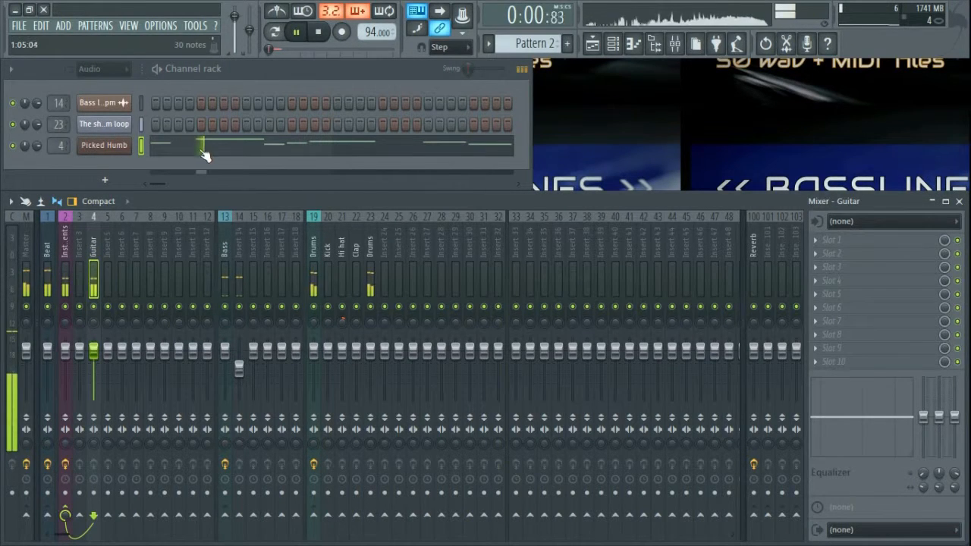
pyautogui.click(106, 145)
pyautogui.press('space')
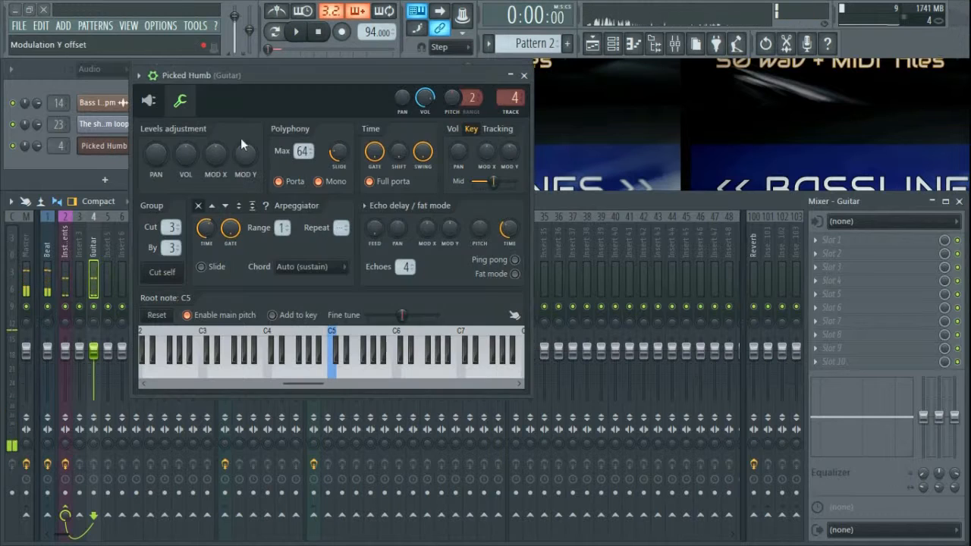
# Step: Reopen the Picked Humb piano roll and adjust the A4 note length near bar 2, previewing playback
pyautogui.click(524, 76)
pyautogui.click(329, 154)
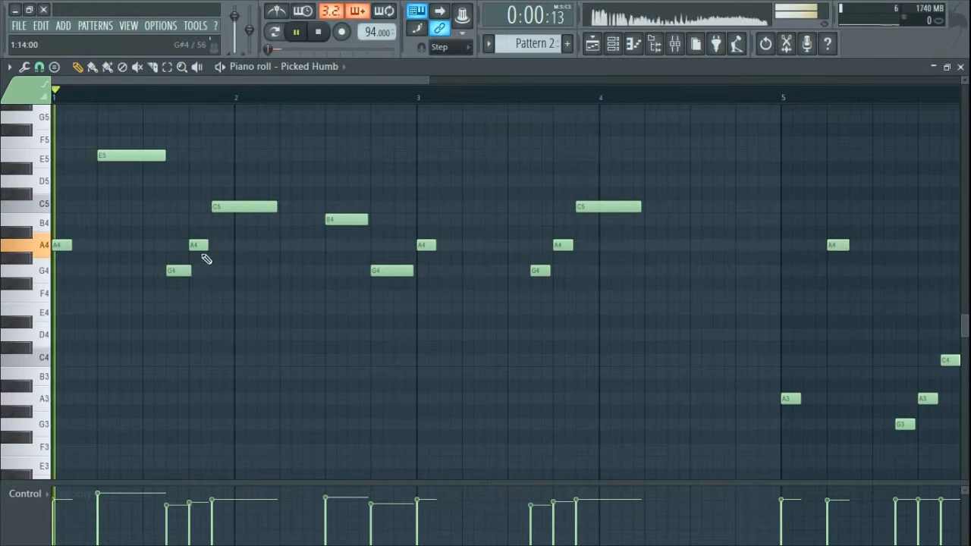
pyautogui.press('space')
pyautogui.moveTo(207, 247); pyautogui.dragTo(214, 247)
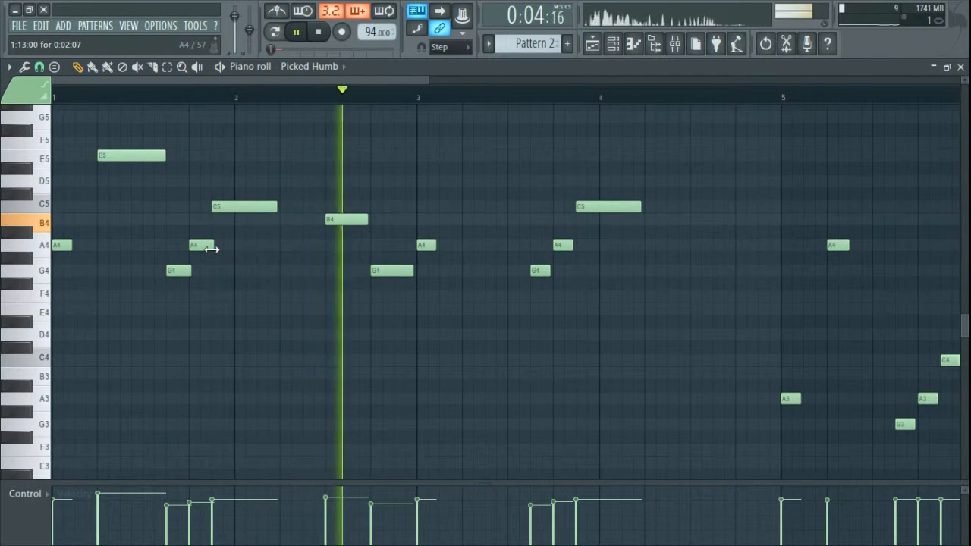
pyautogui.press('space')
pyautogui.press('space')
pyautogui.moveTo(214, 250); pyautogui.dragTo(210, 250)
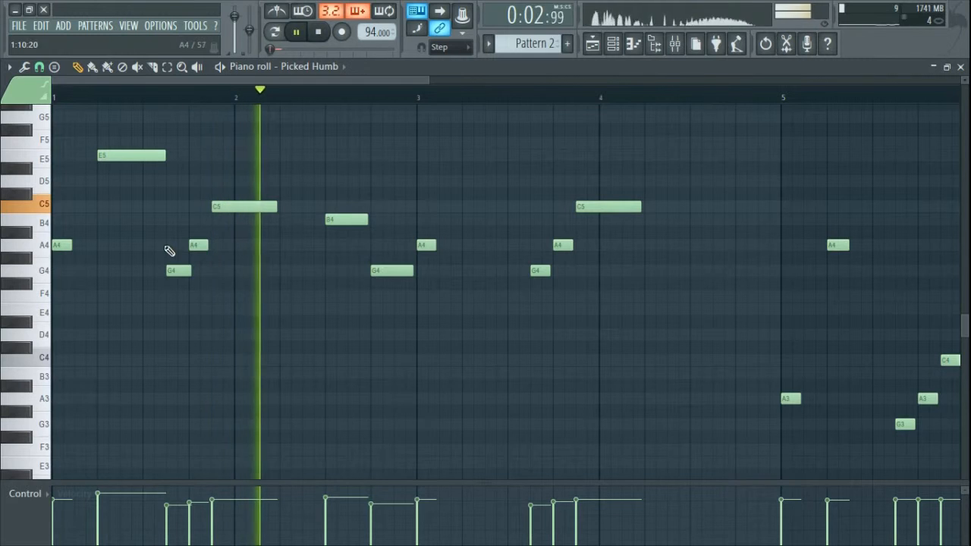
pyautogui.press('space')
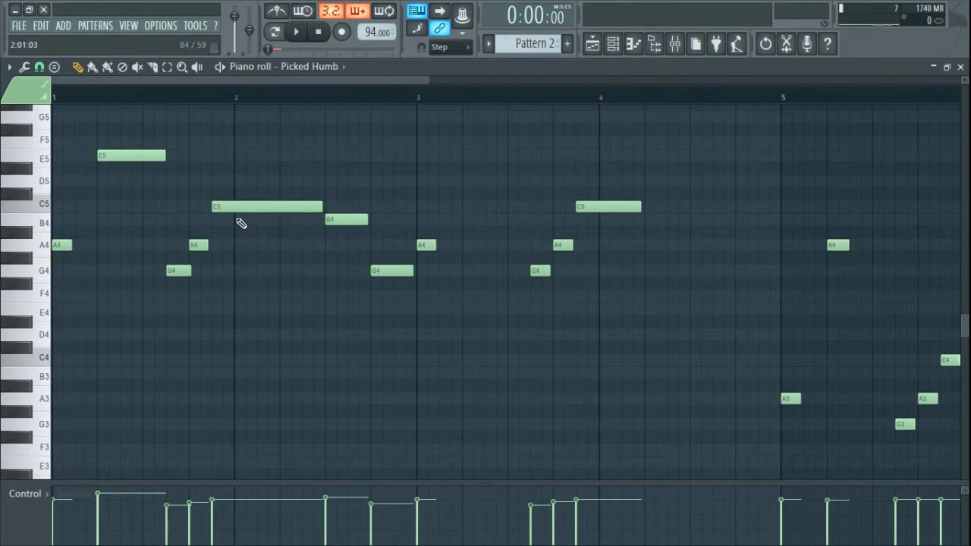
pyautogui.press('space')
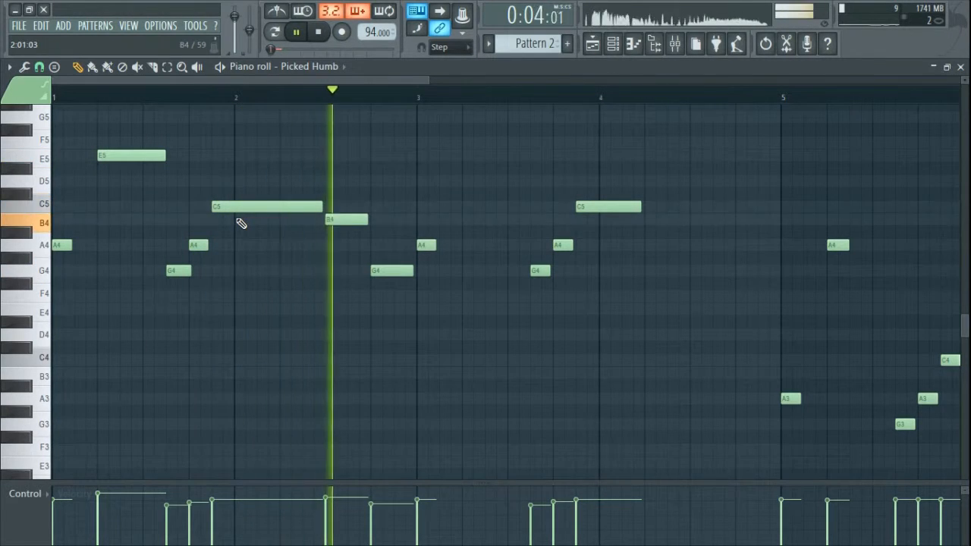
pyautogui.press('space')
# Step: Add two short A4 grace notes after the C5 note and play them back
pyautogui.click(275, 219)
pyautogui.moveTo(295, 219); pyautogui.dragTo(279, 252)
pyautogui.moveTo(368, 246); pyautogui.dragTo(271, 251)
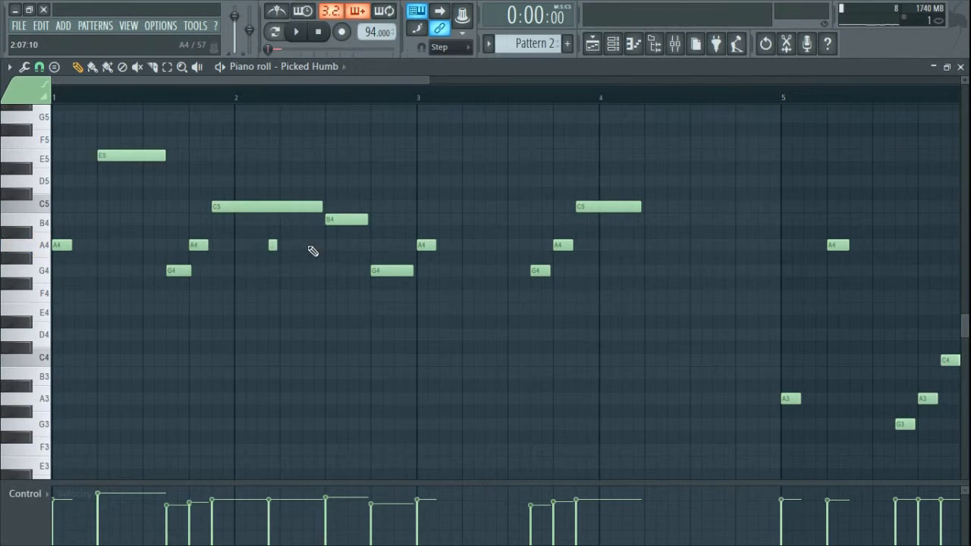
pyautogui.click(307, 245)
pyautogui.press('space')
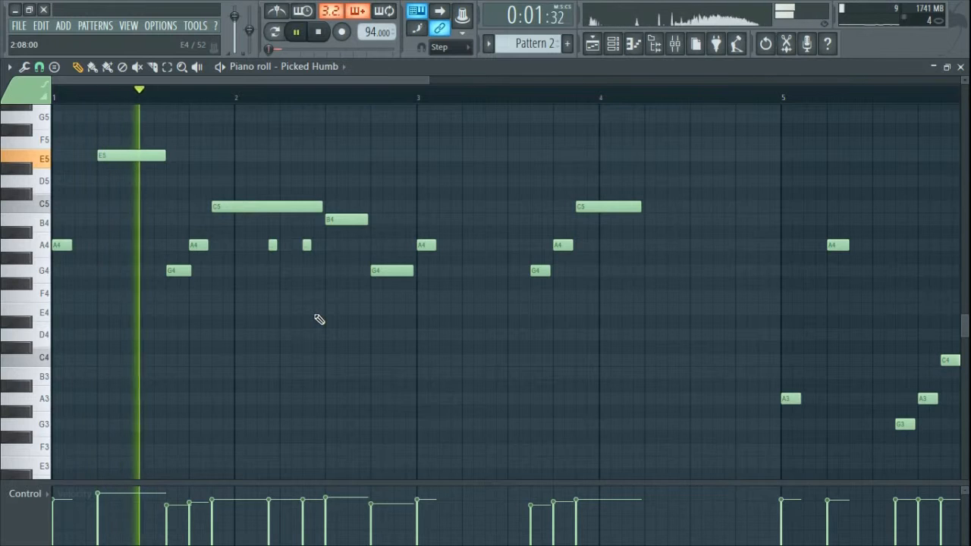
pyautogui.press('space')
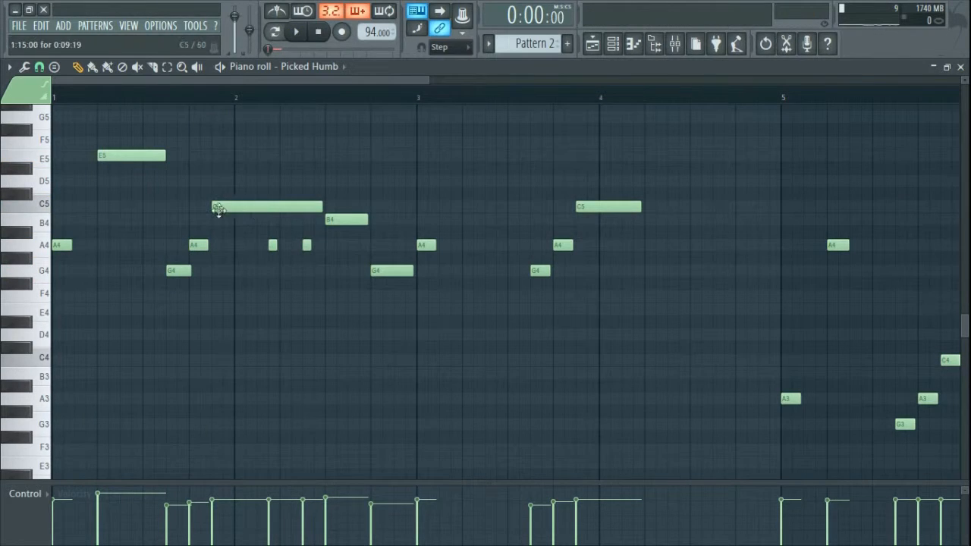
# Step: Move the second A4 grace note up to B4 and preview the change
pyautogui.click(231, 206)
pyautogui.press('space')
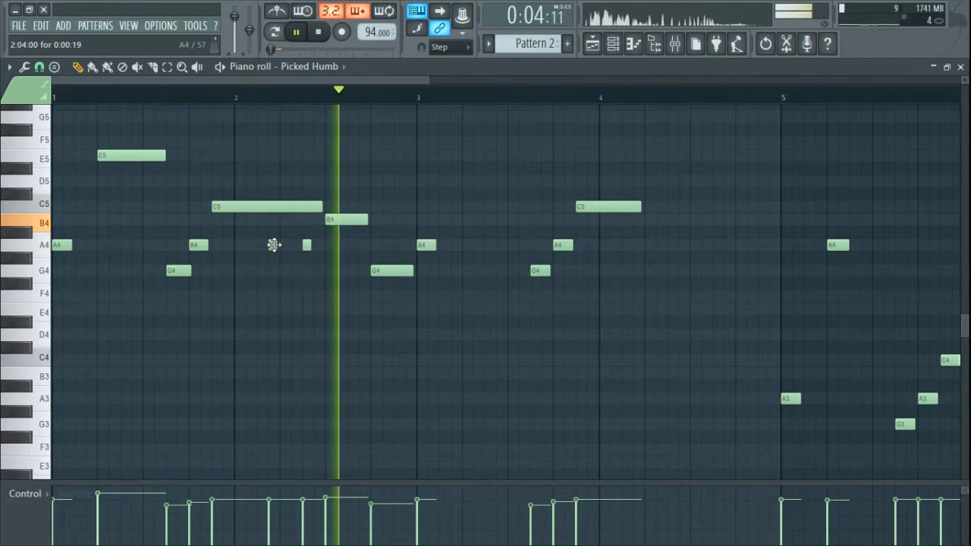
pyautogui.press('space')
pyautogui.moveTo(307, 244); pyautogui.dragTo(316, 219)
pyautogui.press('space')
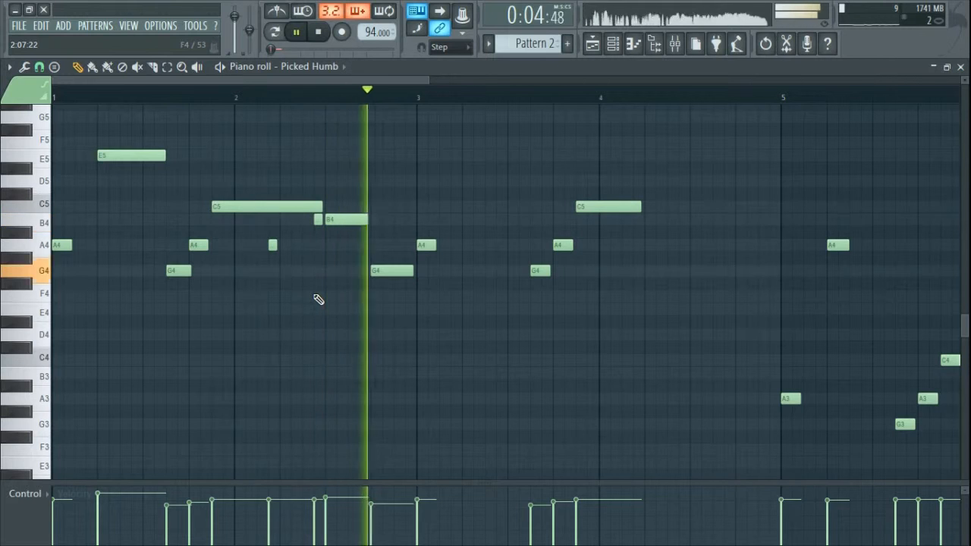
# Step: Delete the B4 note after the long C5 and play the melody back
pyautogui.press('space')
pyautogui.rightClick(351, 222)
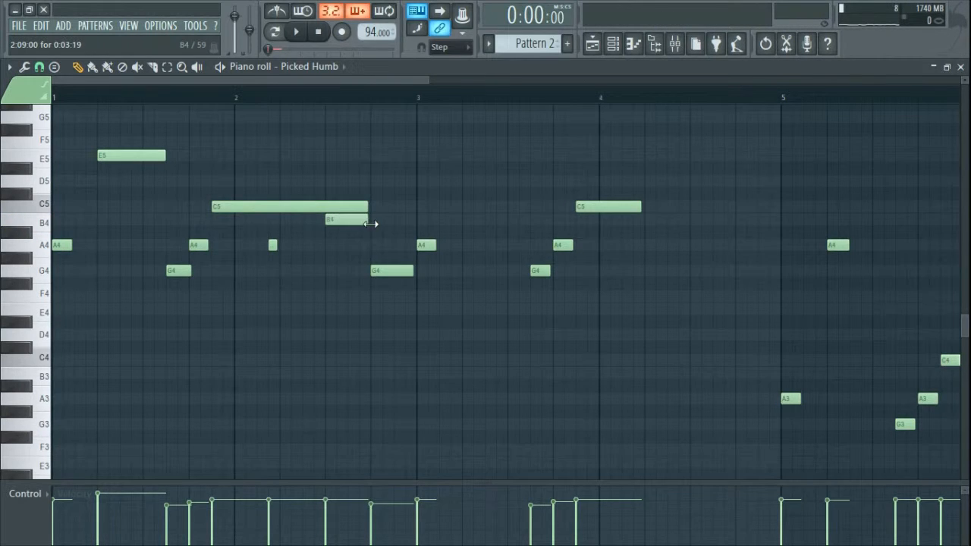
pyautogui.press('space')
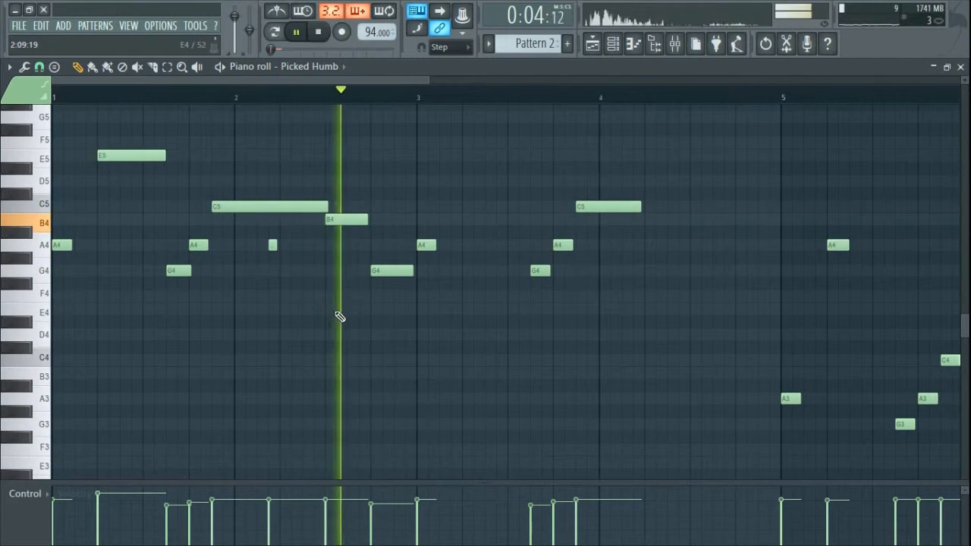
pyautogui.press('space')
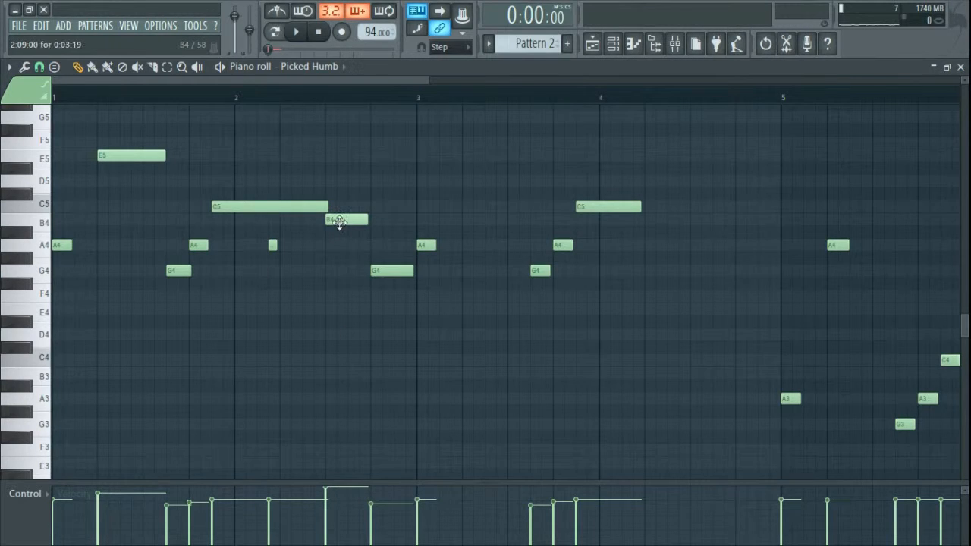
pyautogui.press('space')
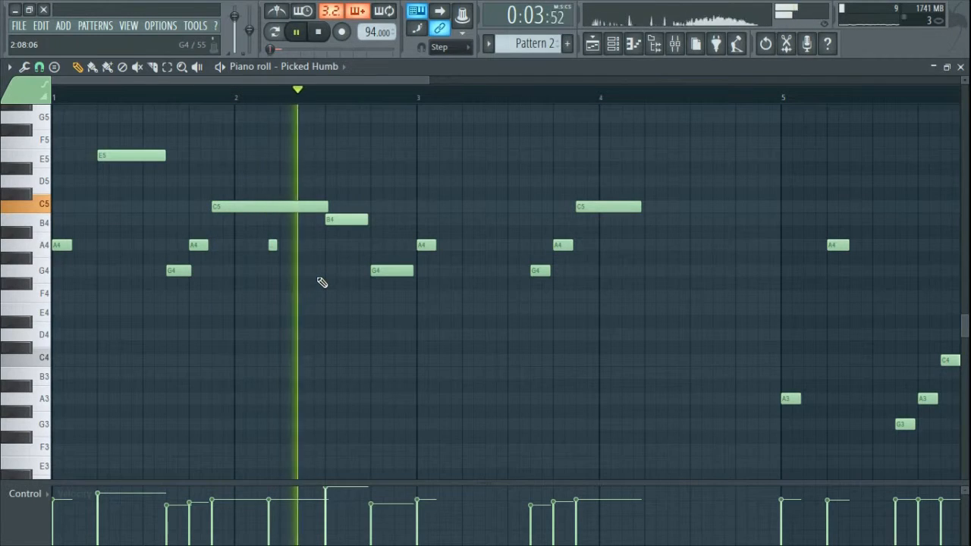
pyautogui.press('space')
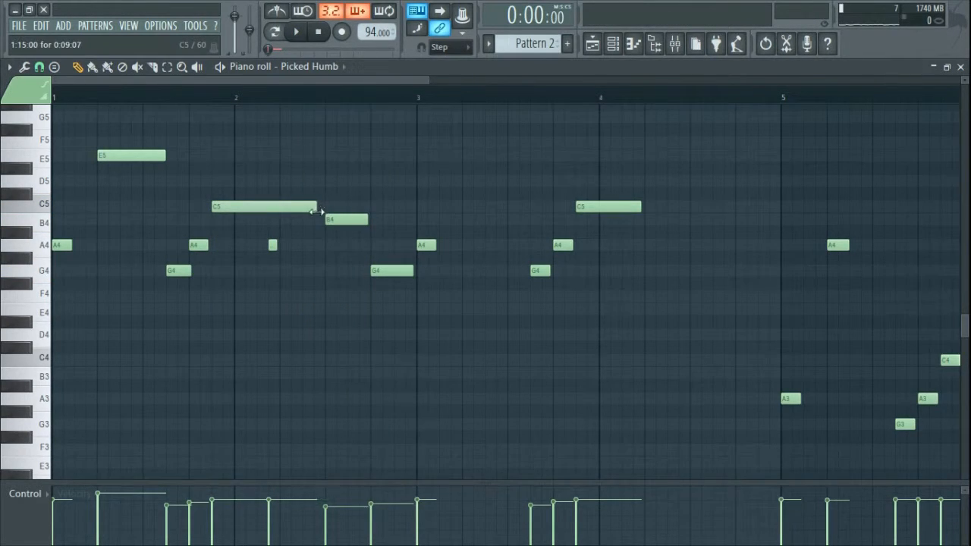
# Step: Add short A4 and B4 notes in bar 2 and lengthen the bar-3 A4 note
pyautogui.click(272, 245)
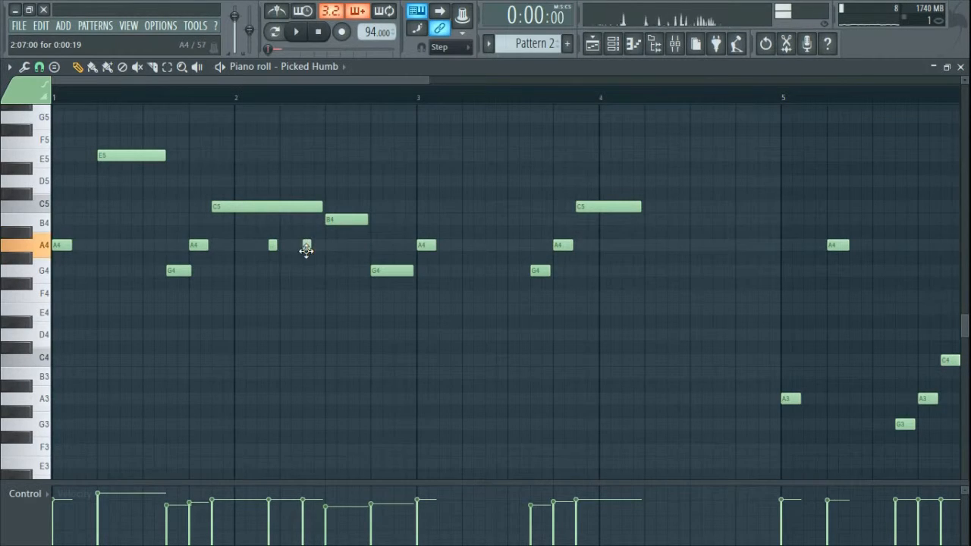
pyautogui.click(306, 219)
pyautogui.press('space')
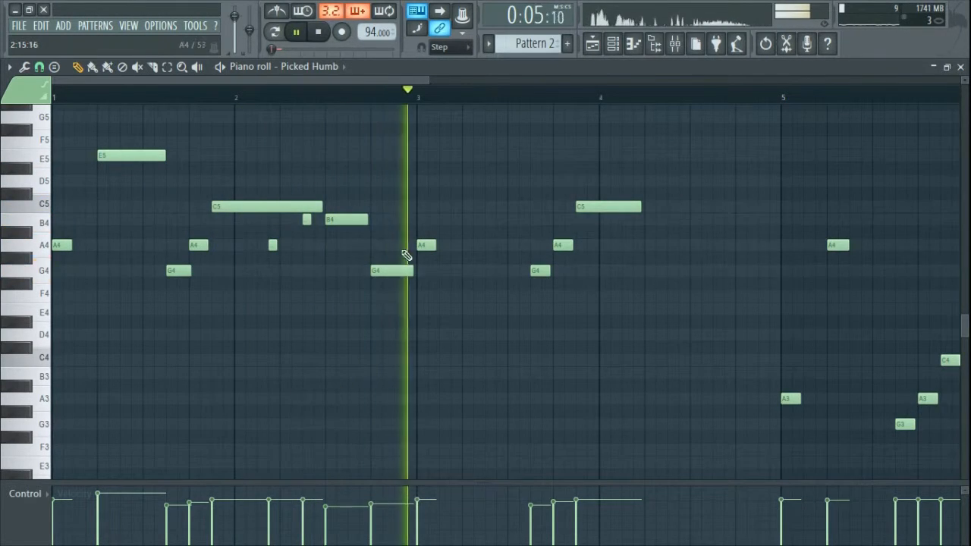
pyautogui.press('space')
pyautogui.moveTo(433, 246); pyautogui.dragTo(501, 247)
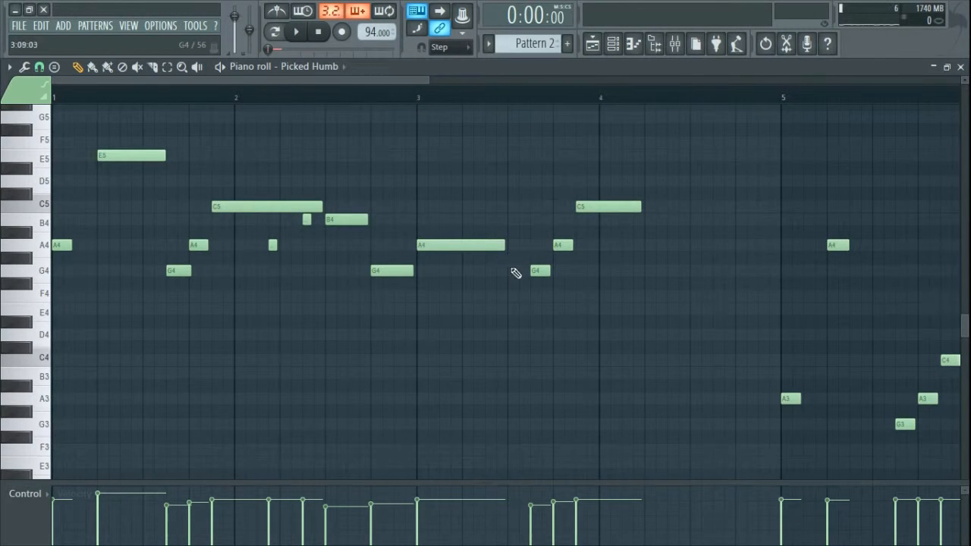
pyautogui.moveTo(481, 320); pyautogui.dragTo(502, 346)
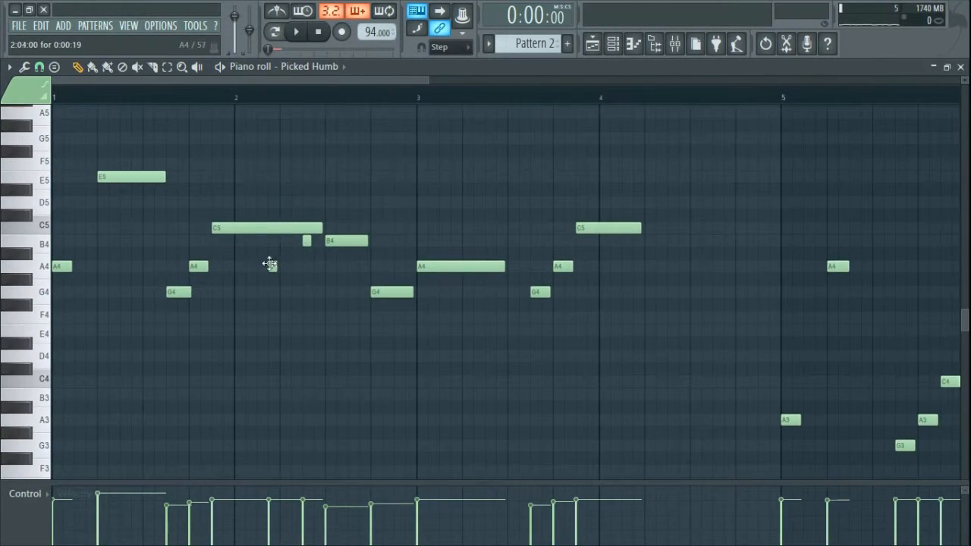
# Step: Add a lengthened C5 note in bar 3 and delete the stray E5 above it
pyautogui.click(271, 265)
pyautogui.click(463, 229)
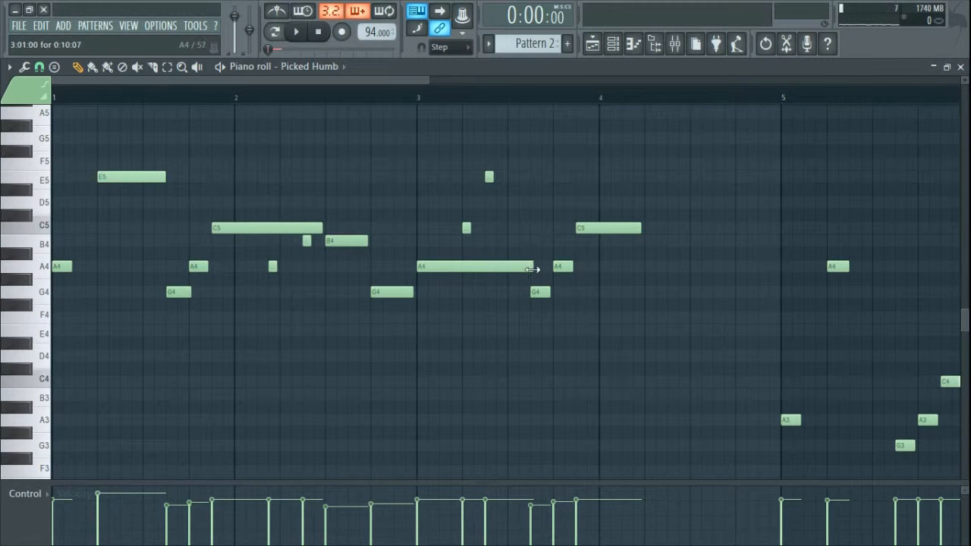
pyautogui.press('space')
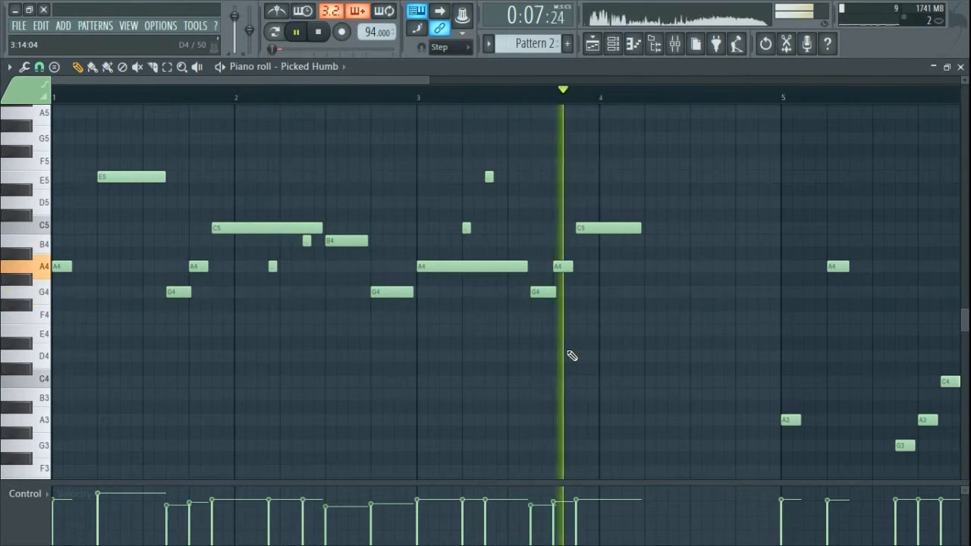
pyautogui.rightClick(489, 176)
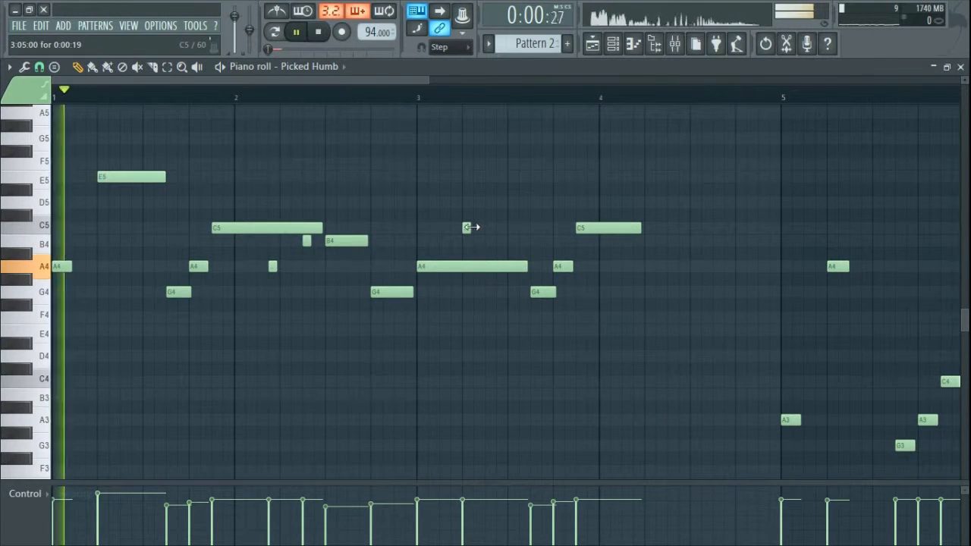
pyautogui.moveTo(471, 228); pyautogui.dragTo(527, 228)
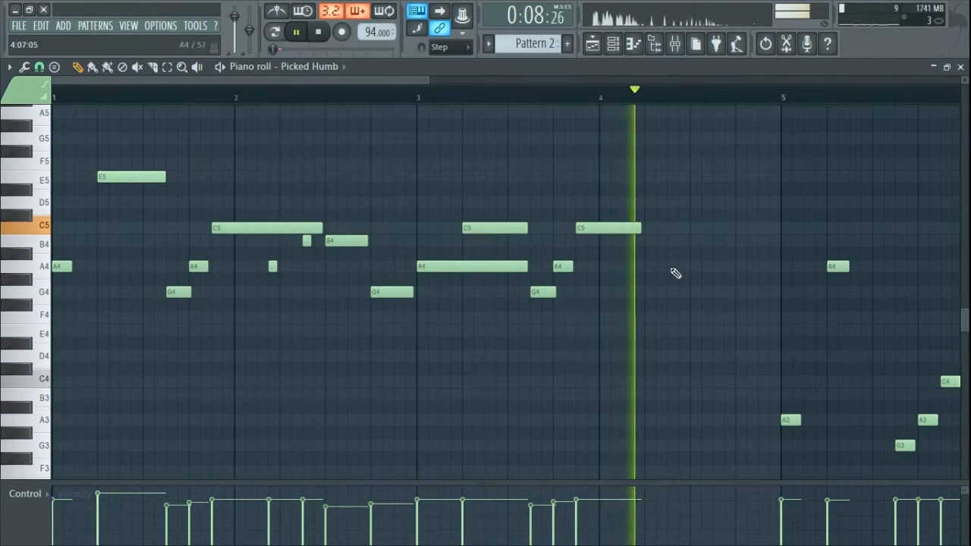
pyautogui.press('space')
# Step: Write the descending E5–C5–A4–G4–E4 run in the second half of bar 4, leading into bar 5
pyautogui.click(703, 181)
pyautogui.moveTo(753, 182)
pyautogui.mouseDown()
pyautogui.moveTo(823, 179)
pyautogui.moveTo(756, 178)
pyautogui.mouseUp()
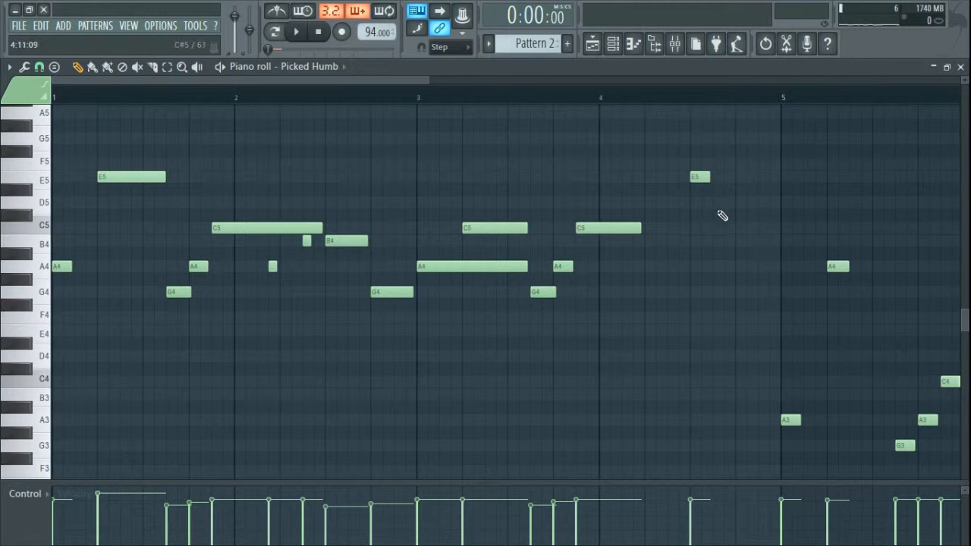
pyautogui.click(721, 201)
pyautogui.moveTo(722, 200); pyautogui.dragTo(740, 267)
pyautogui.click(761, 292)
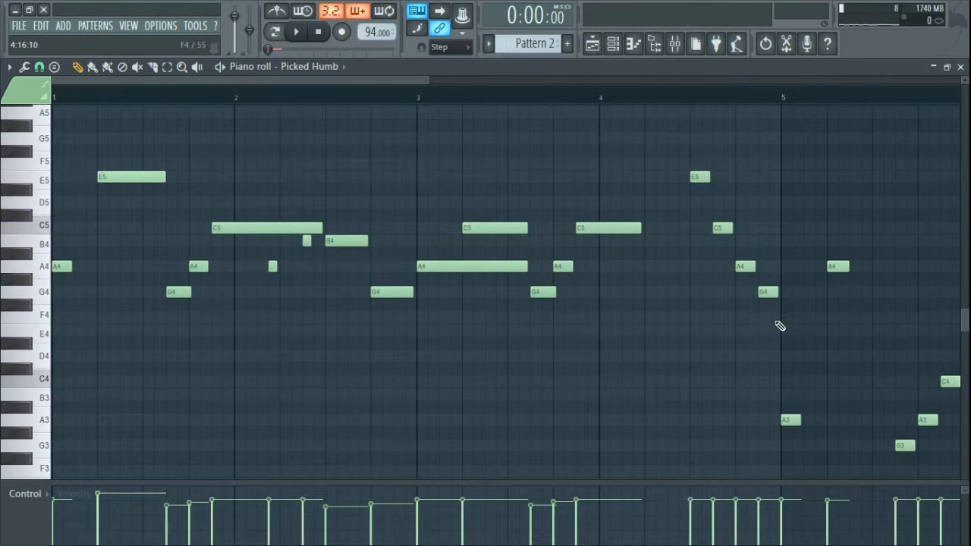
pyautogui.click(774, 318)
pyautogui.moveTo(780, 330); pyautogui.dragTo(781, 331)
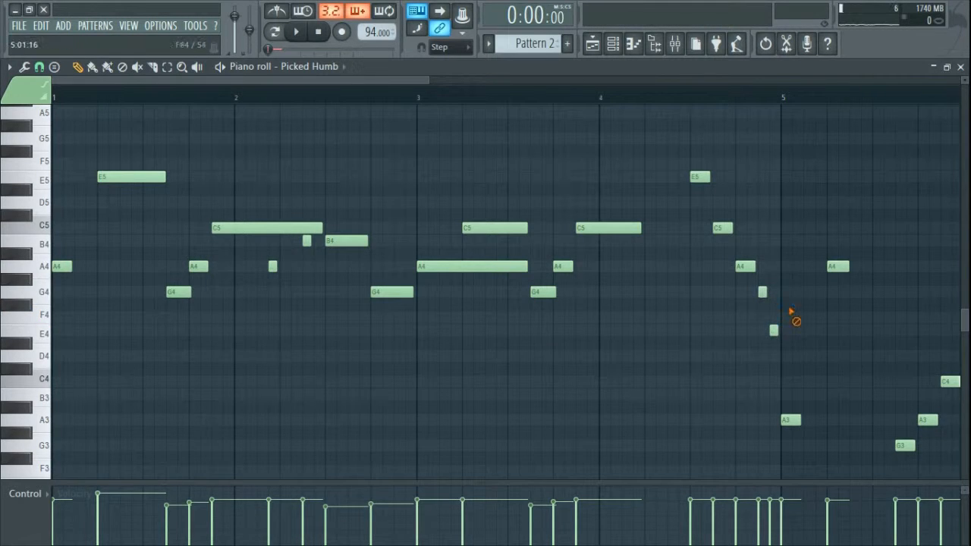
pyautogui.press('space')
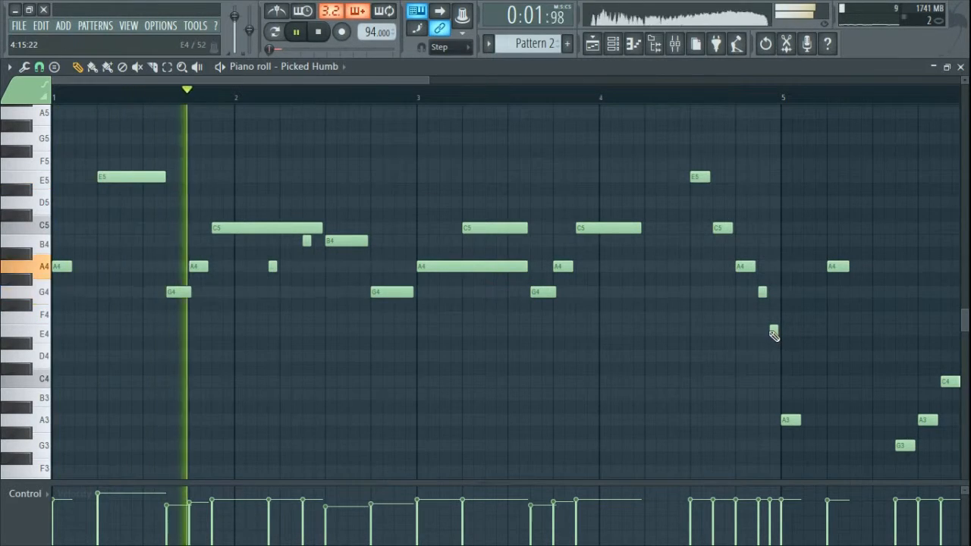
pyautogui.click(960, 66)
# Step: Rename mixer insert 14 to 'Bass'
pyautogui.click(96, 142)
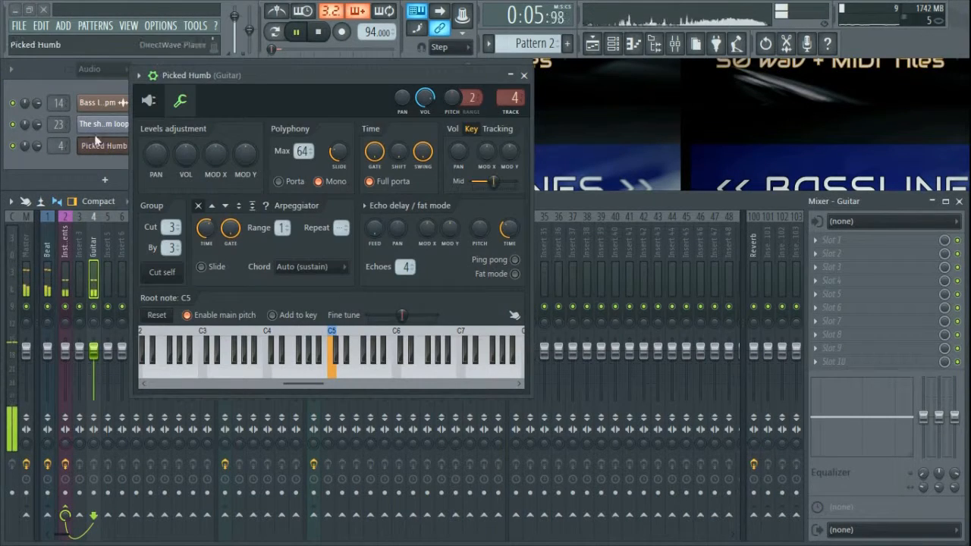
pyautogui.click(523, 75)
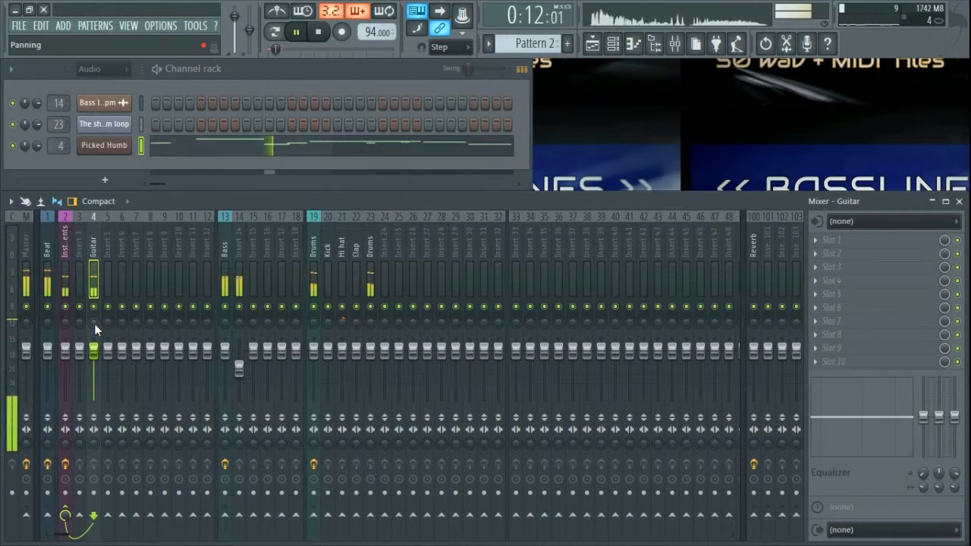
pyautogui.doubleClick(236, 244)
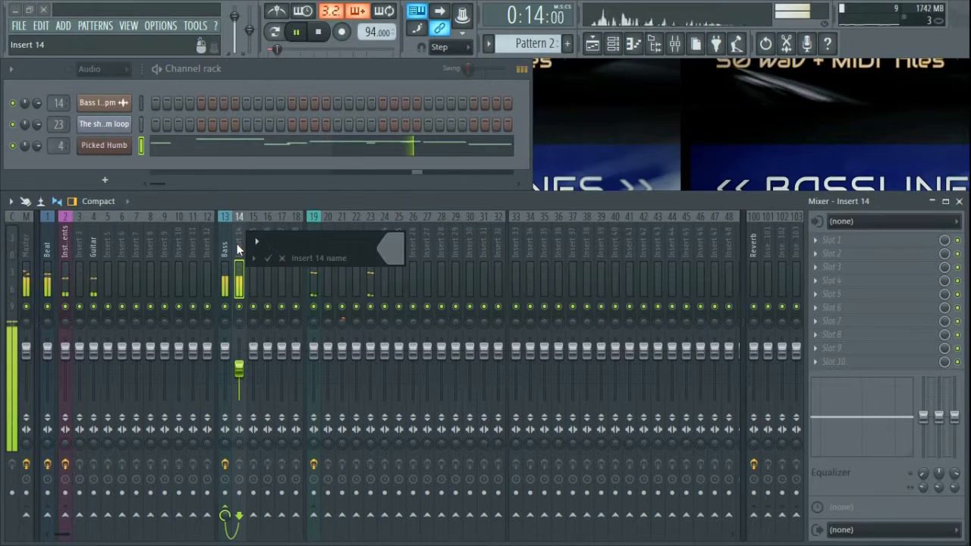
pyautogui.write('Bass')
pyautogui.press('Return')
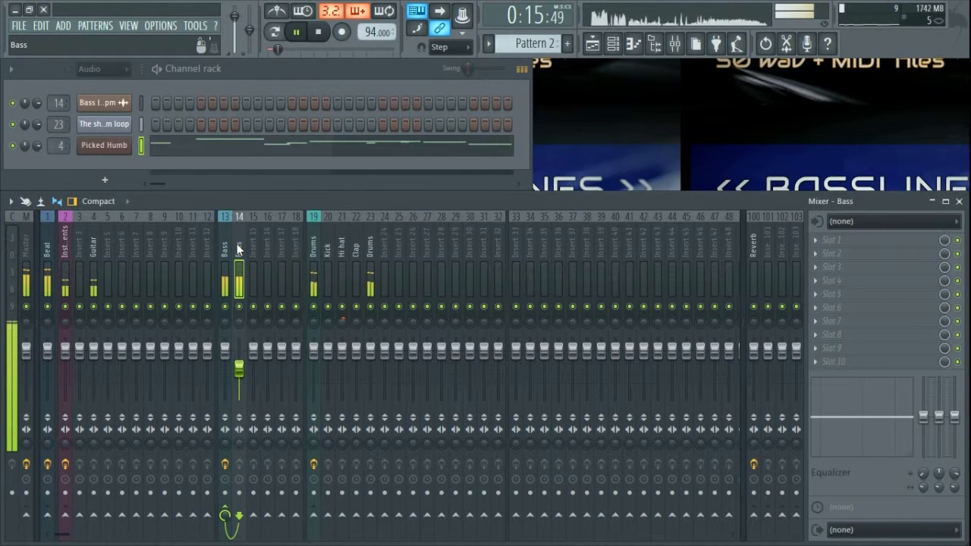
# Step: Turn the Guitar mixer track down slightly, to about -4.4 dB
pyautogui.click(91, 245)
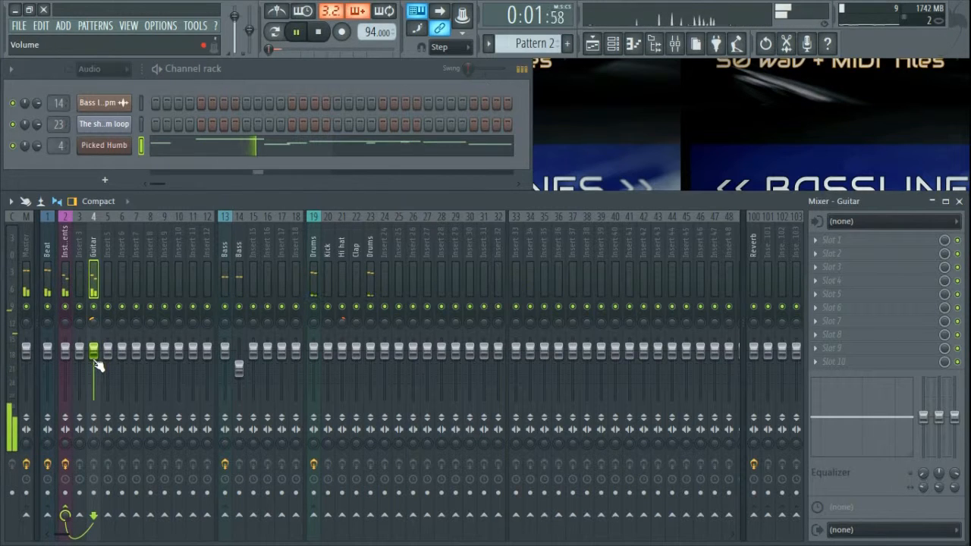
pyautogui.moveTo(96, 363); pyautogui.dragTo(96, 367)
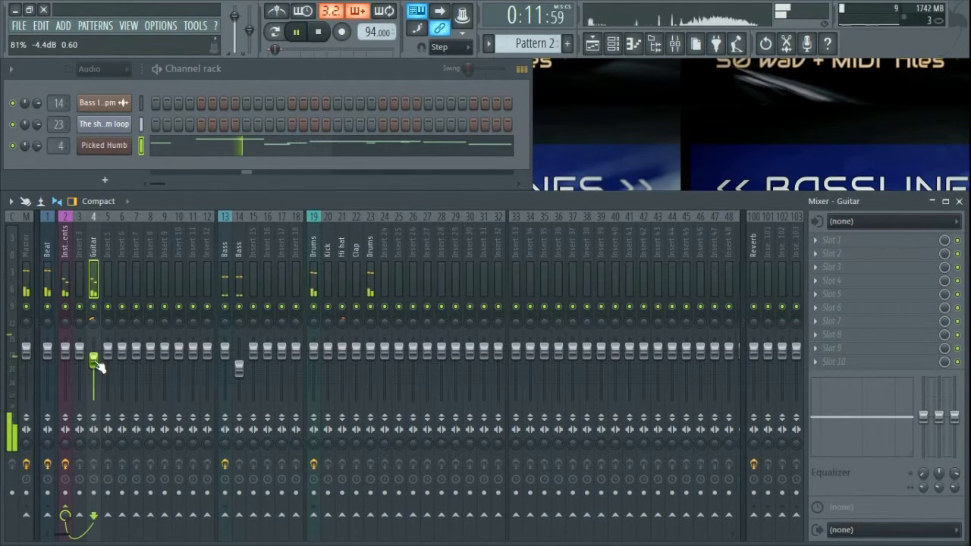
pyautogui.click(239, 363)
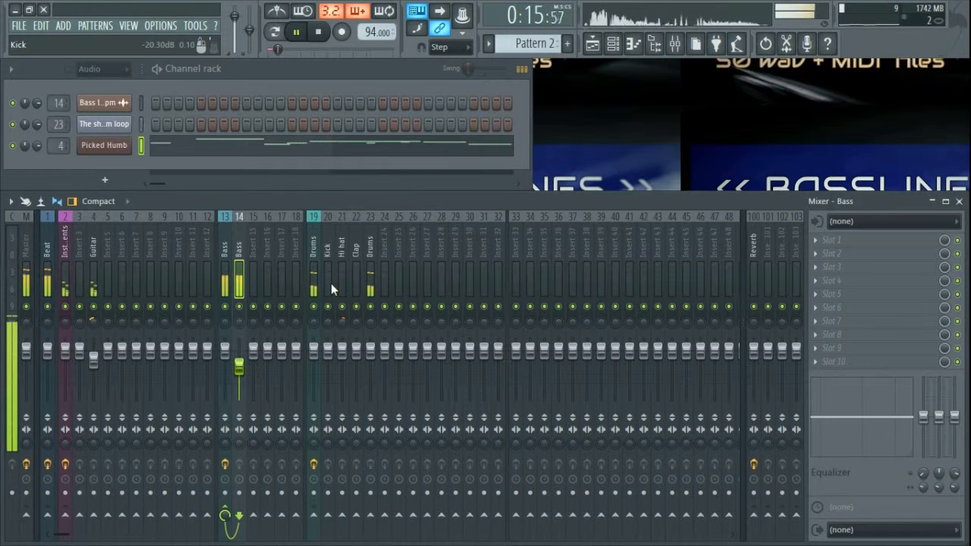
pyautogui.click(44, 243)
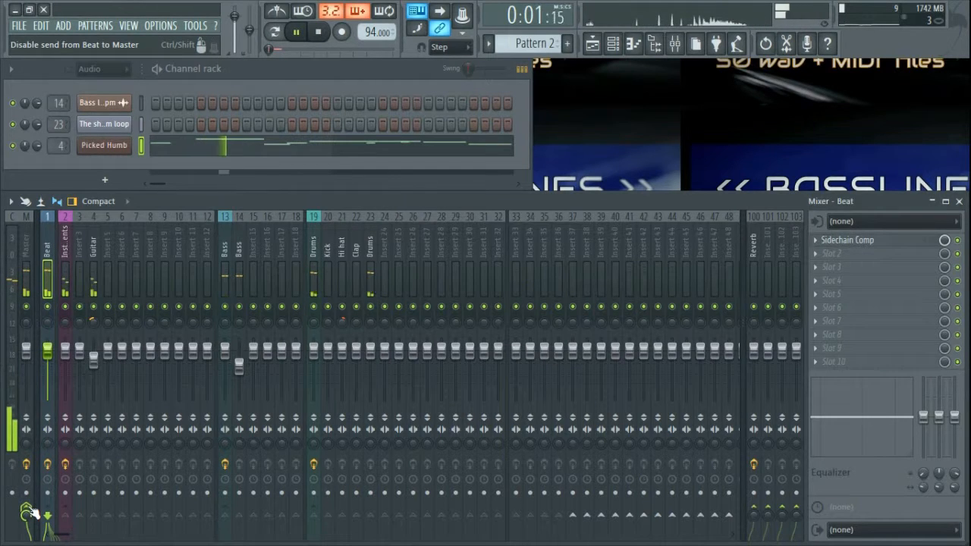
# Step: Disable the Beat insert's send to the Master and play the mix again
pyautogui.press('space')
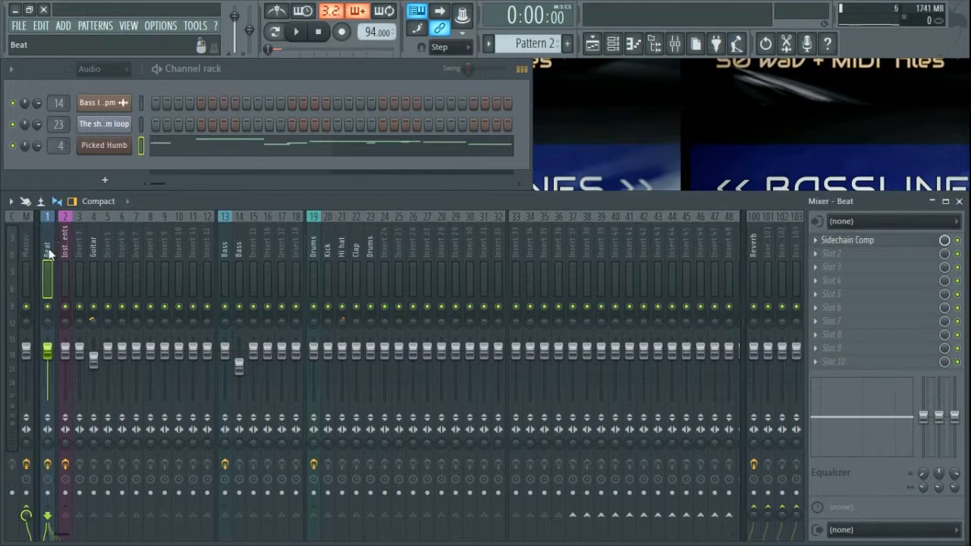
pyautogui.click(32, 512)
pyautogui.press('space')
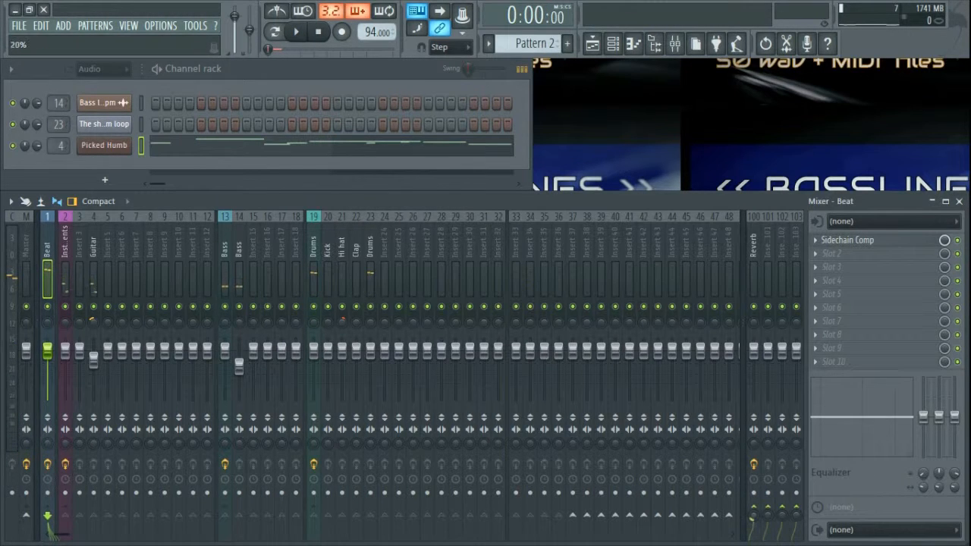
# Step: Bring up the Reverb insert's Fruity parametric EQ 2 showing its roughly 200 Hz low cut
pyautogui.click(754, 247)
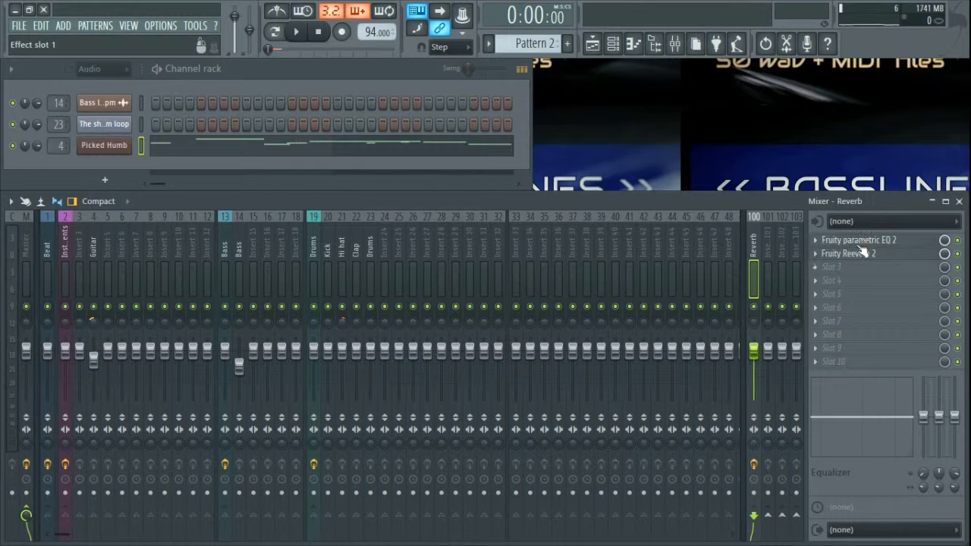
pyautogui.click(899, 241)
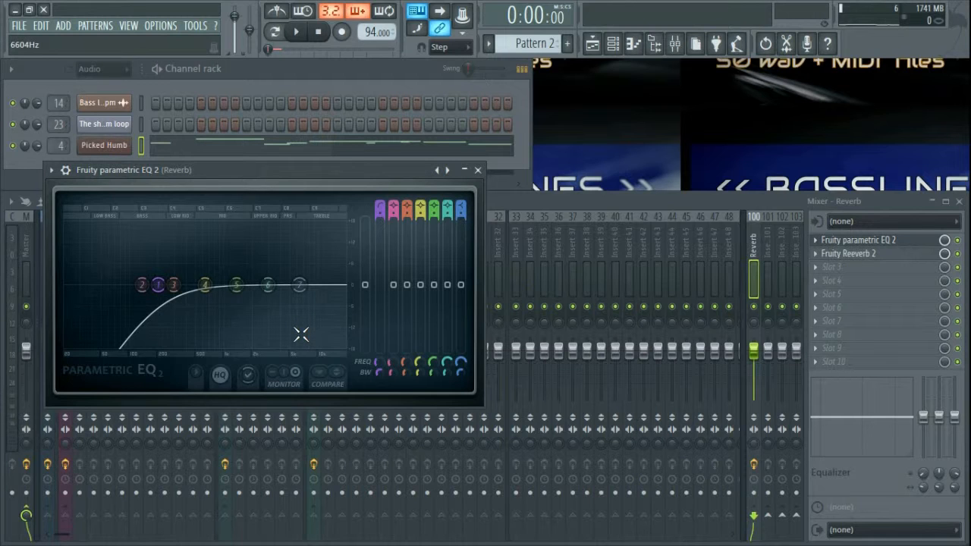
# Step: Inspect the Reverb insert's Fruity Reeverb 2, then call up the replacement plugin list for slot 2
pyautogui.click(477, 170)
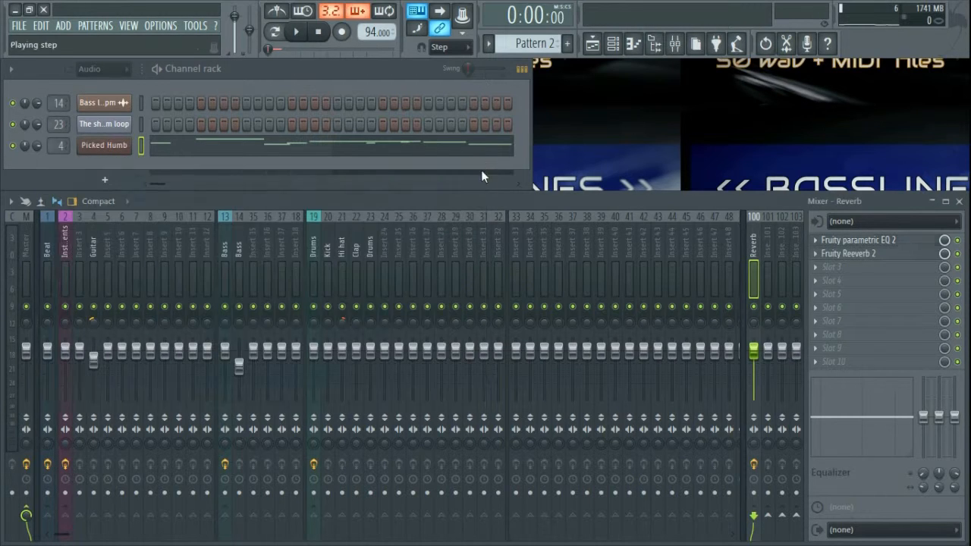
pyautogui.click(863, 255)
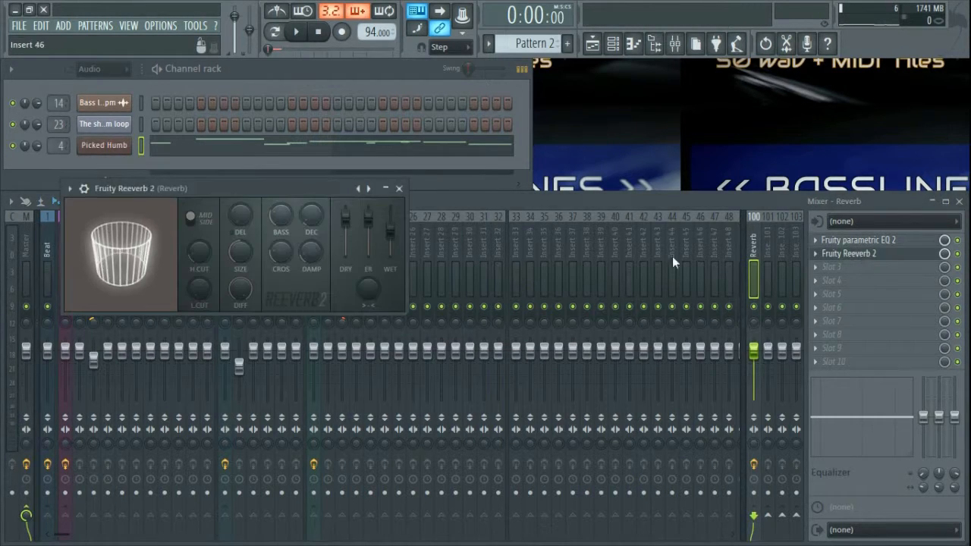
pyautogui.click(396, 192)
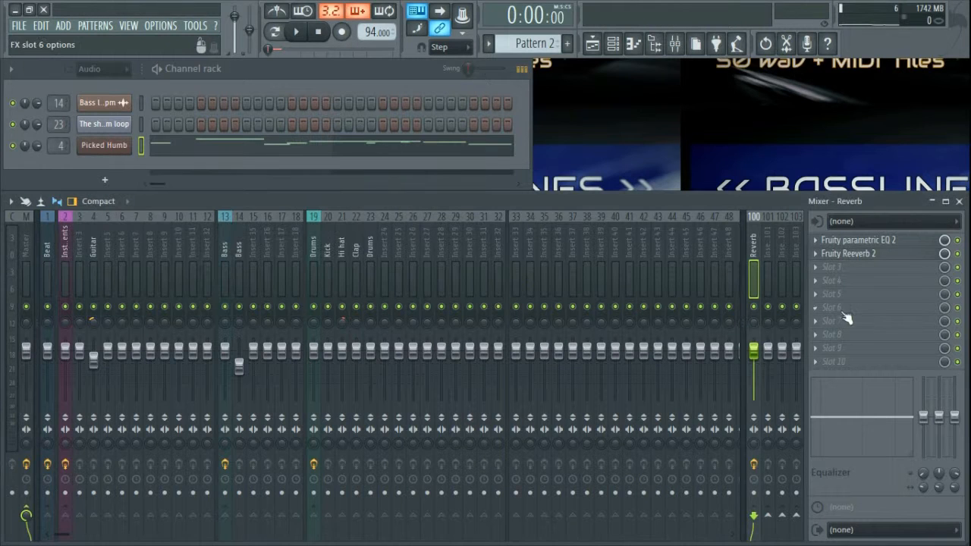
pyautogui.click(865, 256)
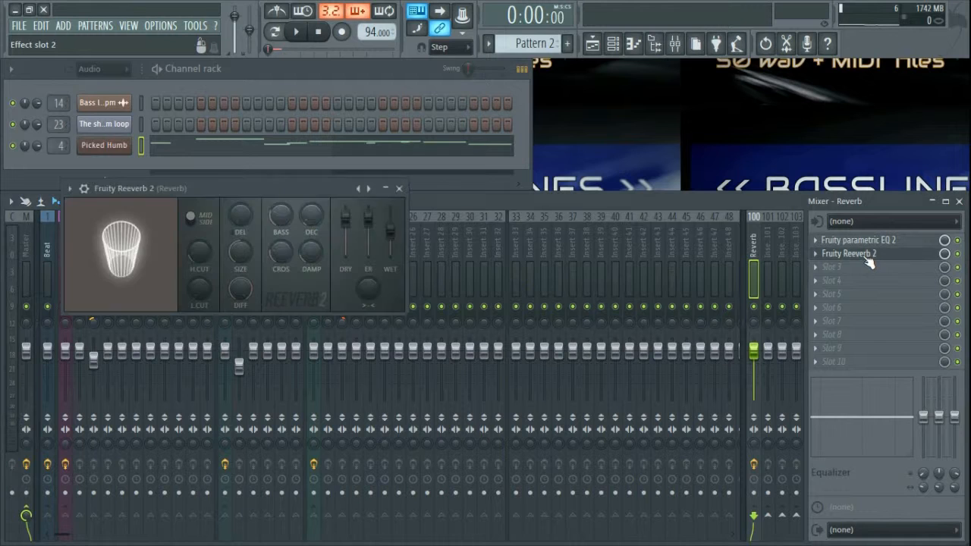
pyautogui.click(399, 189)
pyautogui.click(825, 256)
pyautogui.moveTo(825, 230)
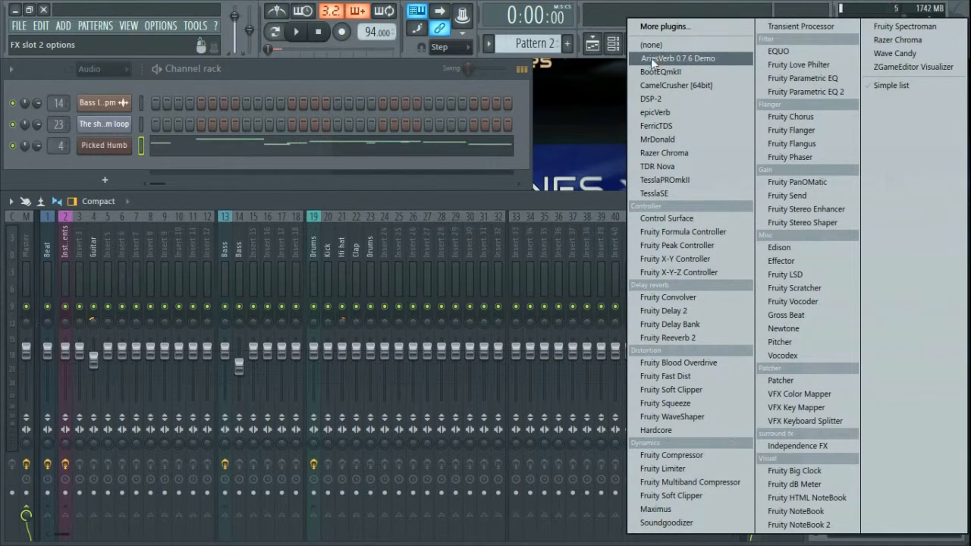
# Step: Replace Fruity Reeverb 2 with AriesVerb 0.7.6 Demo using the Natural Environments 350 m² Room (7.5m) preset
pyautogui.click(677, 58)
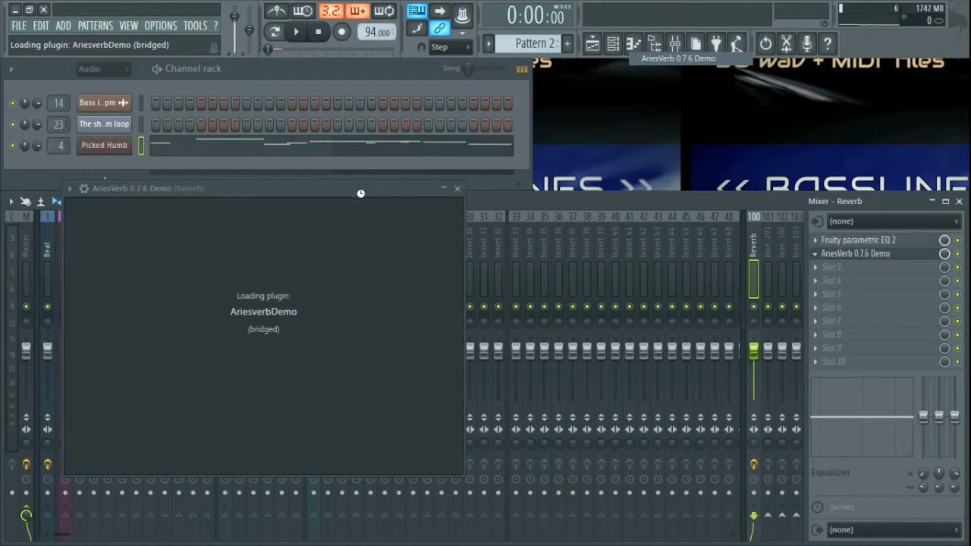
pyautogui.moveTo(367, 189); pyautogui.dragTo(533, 96)
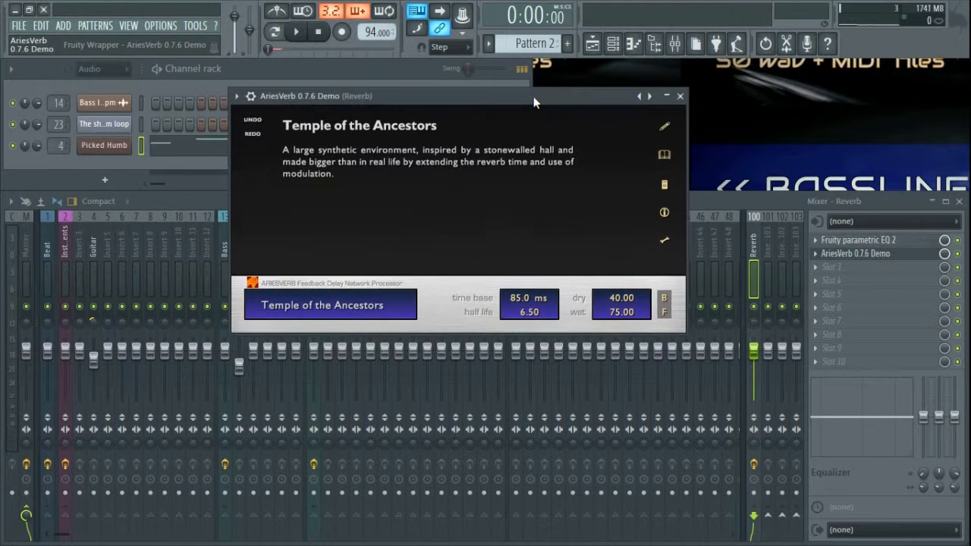
pyautogui.click(665, 155)
pyautogui.click(307, 200)
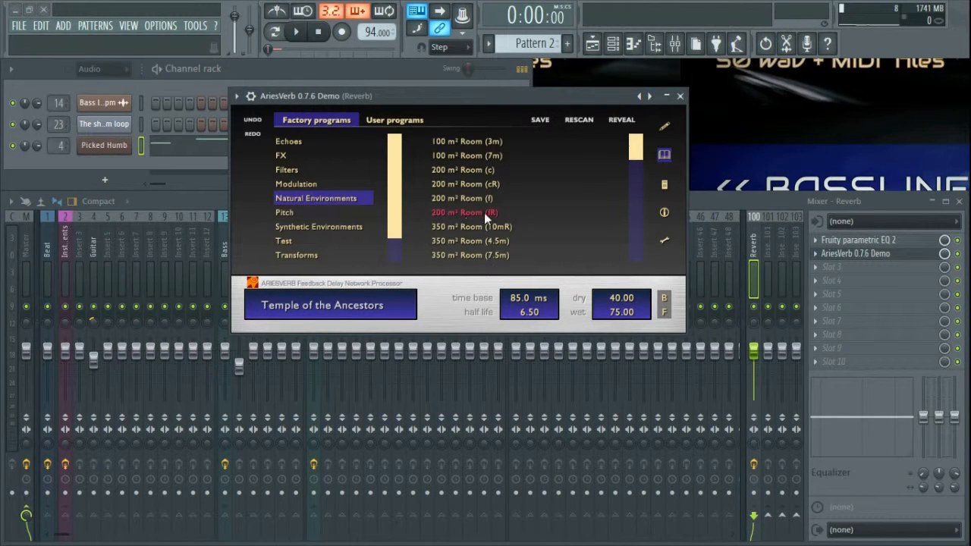
pyautogui.scroll(-3, 485, 213)
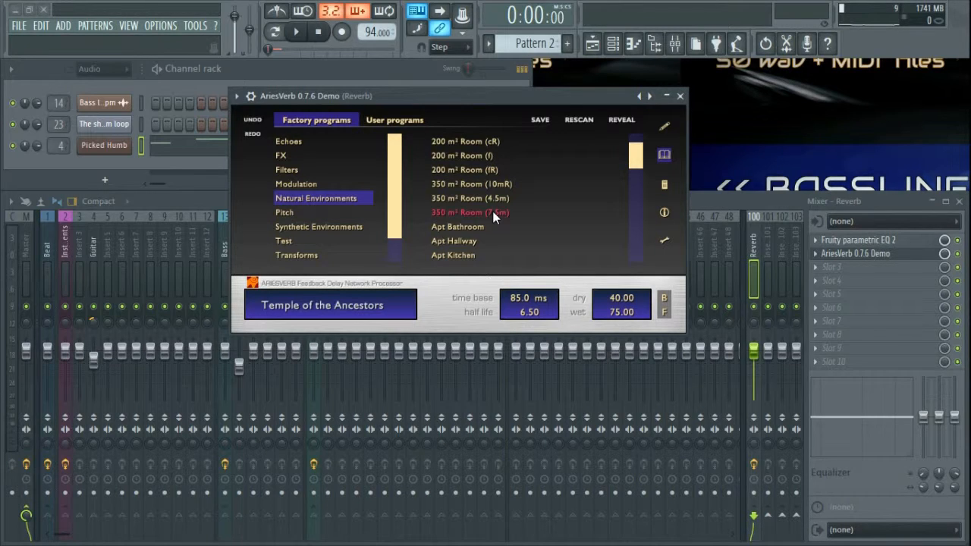
pyautogui.press('space')
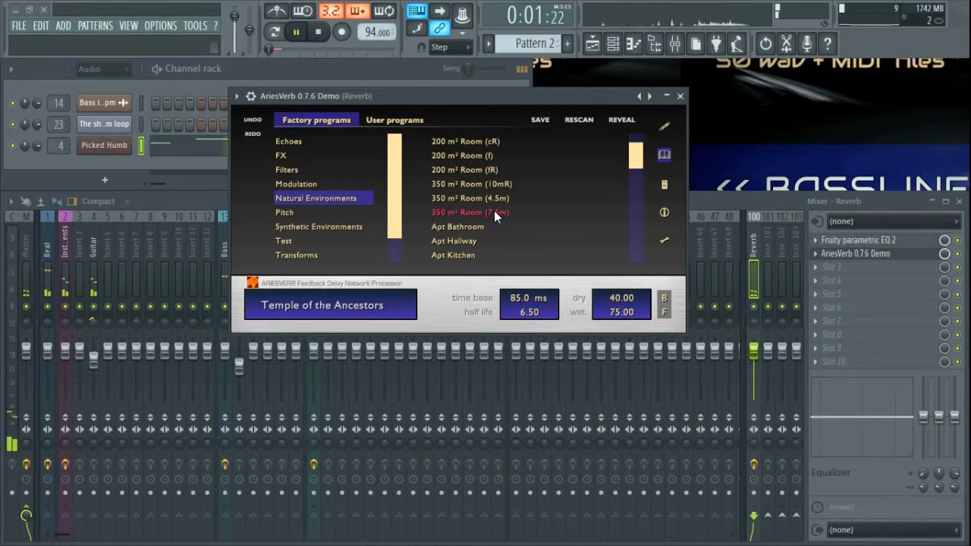
pyautogui.click(493, 212)
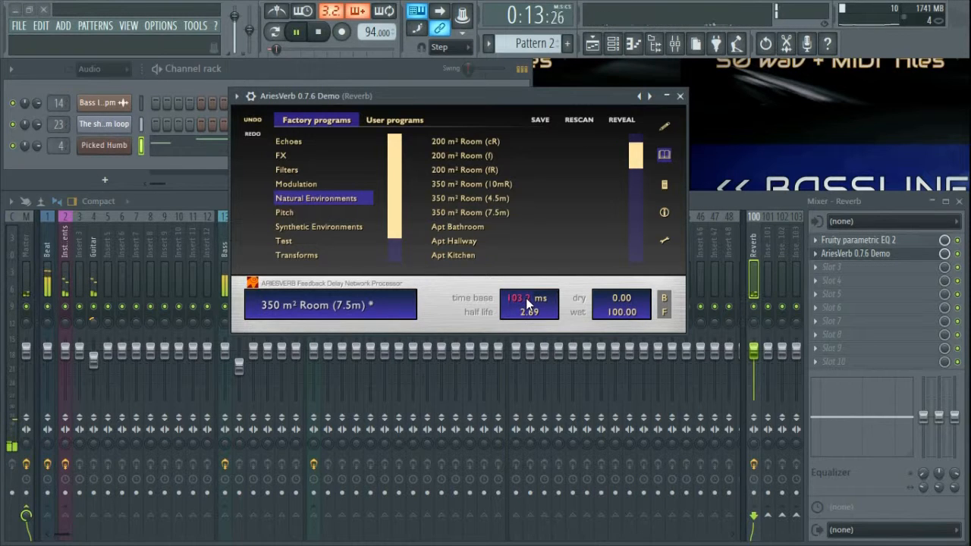
pyautogui.click(680, 95)
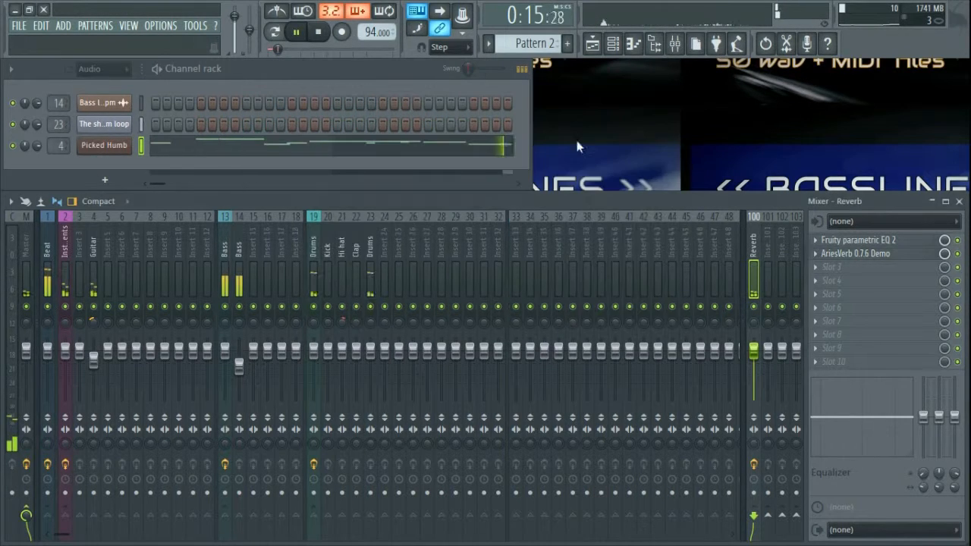
# Step: Send the Beat track to the Reverb insert, toggle its direct Master send, and select the Master
pyautogui.click(44, 251)
pyautogui.click(753, 517)
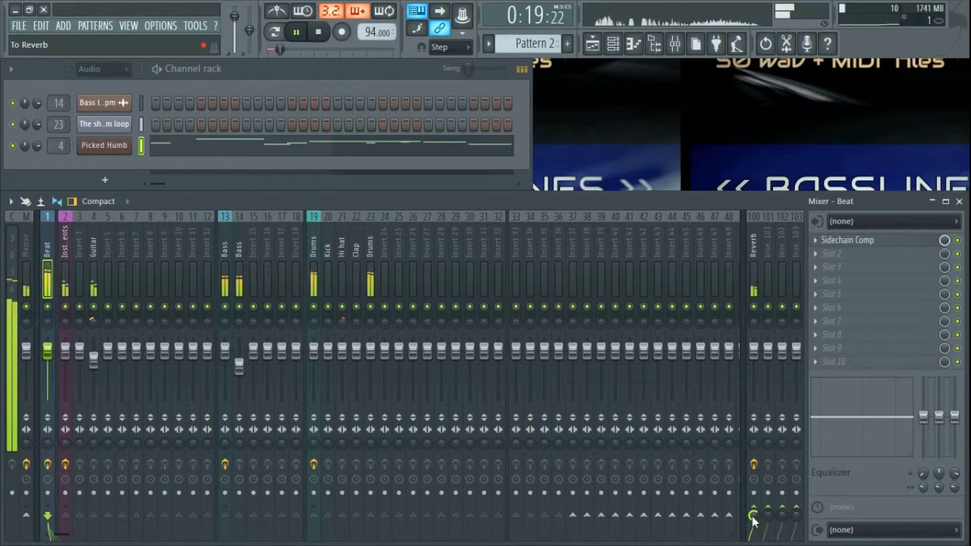
pyautogui.moveTo(753, 519); pyautogui.dragTo(753, 520)
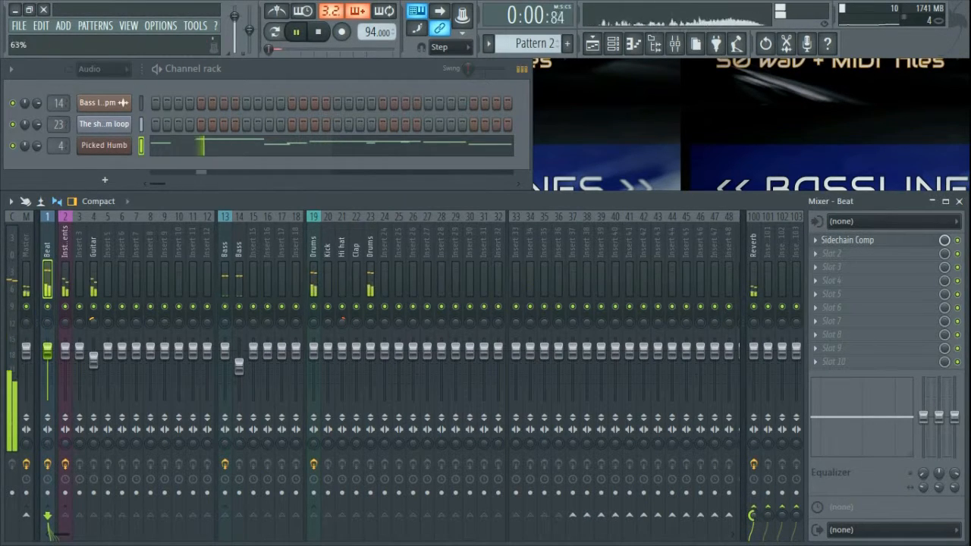
pyautogui.click(28, 516)
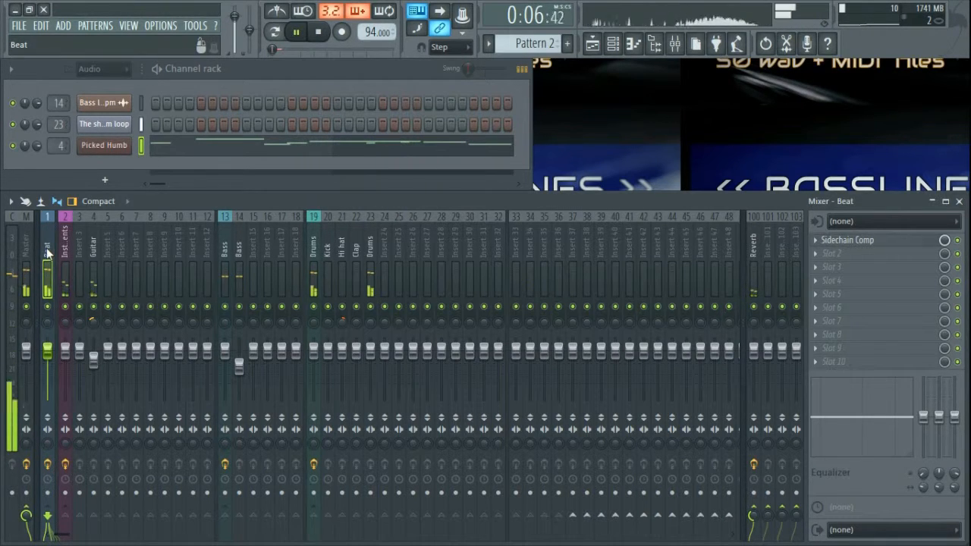
pyautogui.click(27, 258)
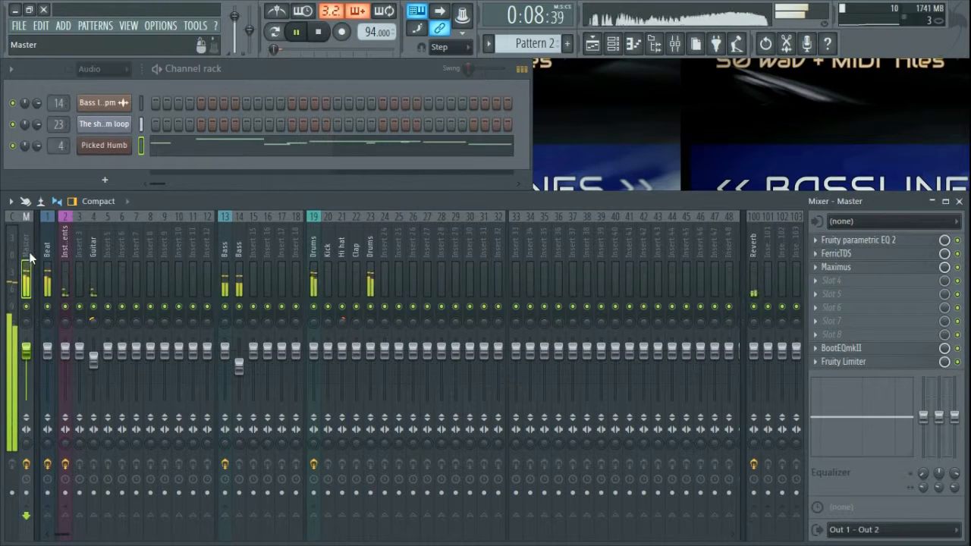
# Step: Raise the Master parametric EQ's Band 1 high-pass to about 25 Hz
pyautogui.click(865, 240)
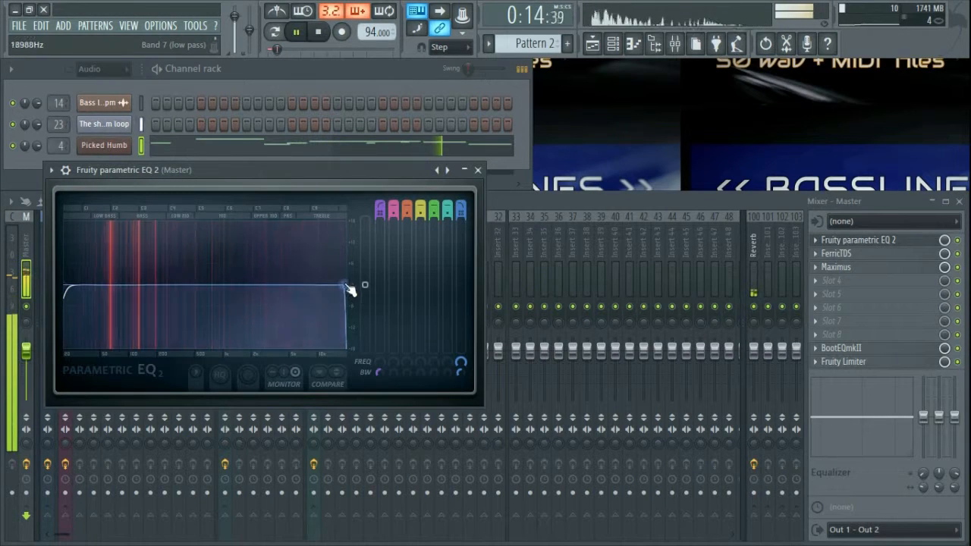
pyautogui.moveTo(72, 294); pyautogui.dragTo(91, 286)
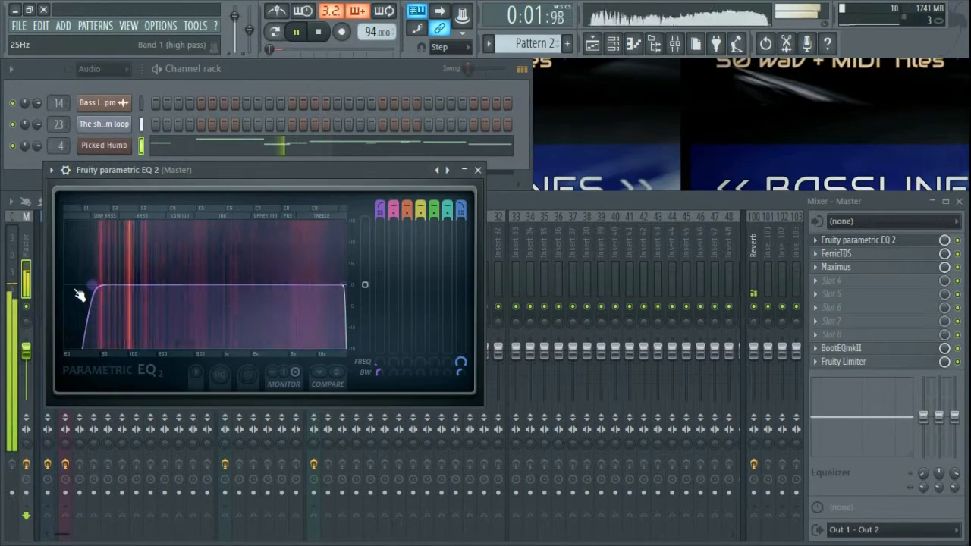
pyautogui.click(477, 170)
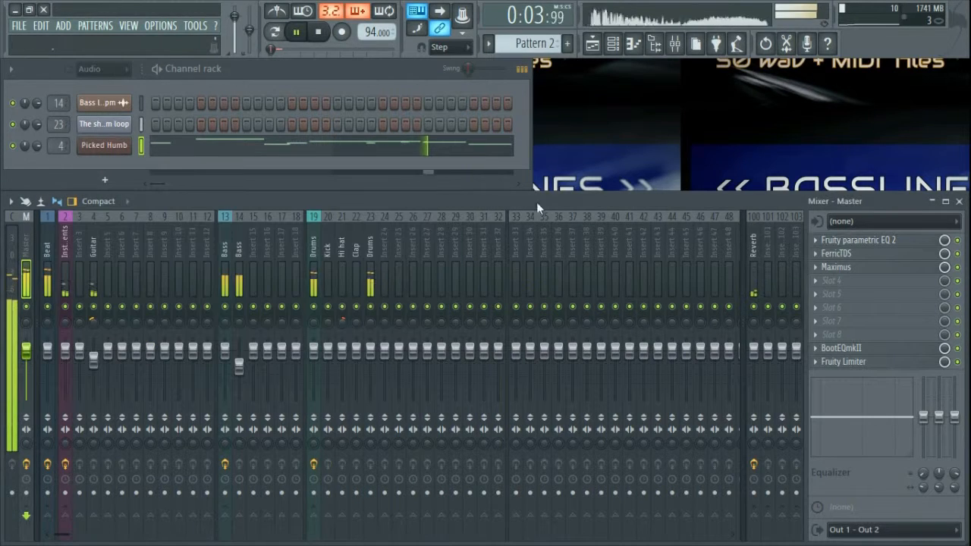
# Step: Set the Master's FerricTDS Dynamics to 0.50 and Saturation to about 0.35
pyautogui.click(857, 254)
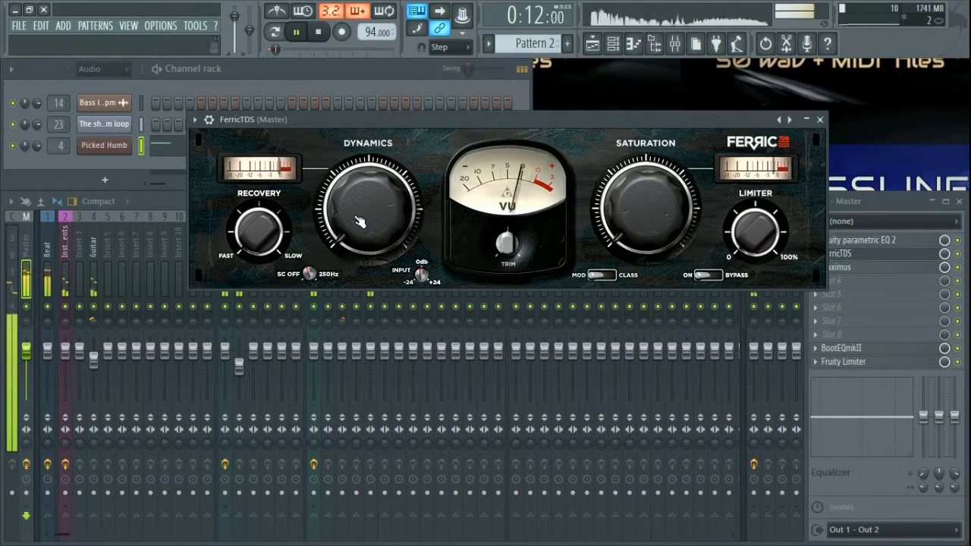
pyautogui.moveTo(369, 227)
pyautogui.mouseDown()
pyautogui.moveTo(369, 190)
pyautogui.moveTo(383, 228)
pyautogui.mouseUp()
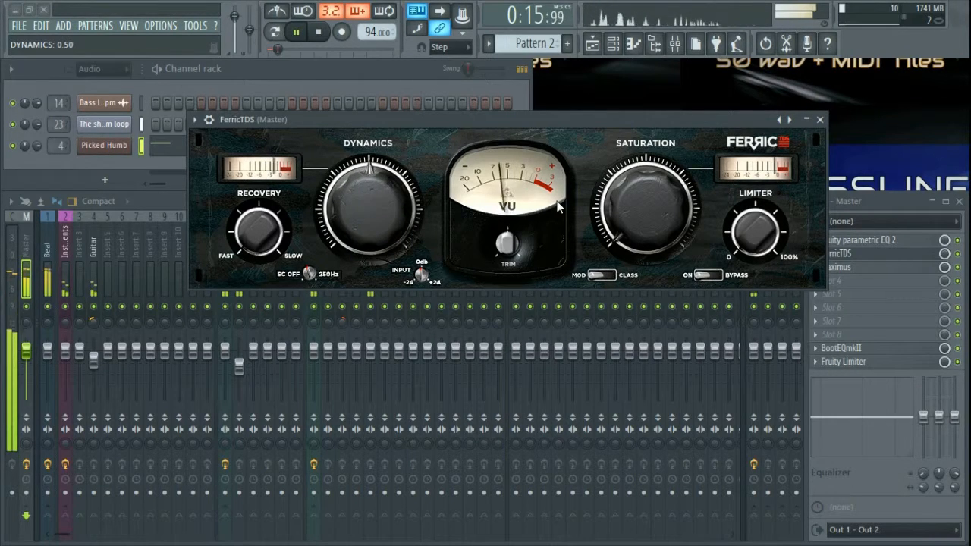
pyautogui.moveTo(658, 247); pyautogui.dragTo(658, 288)
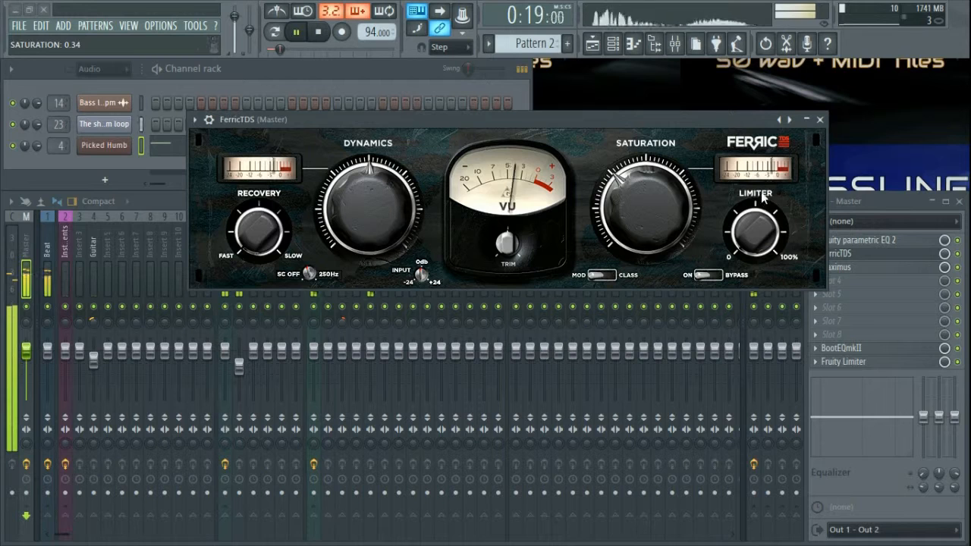
pyautogui.click(820, 120)
pyautogui.click(859, 268)
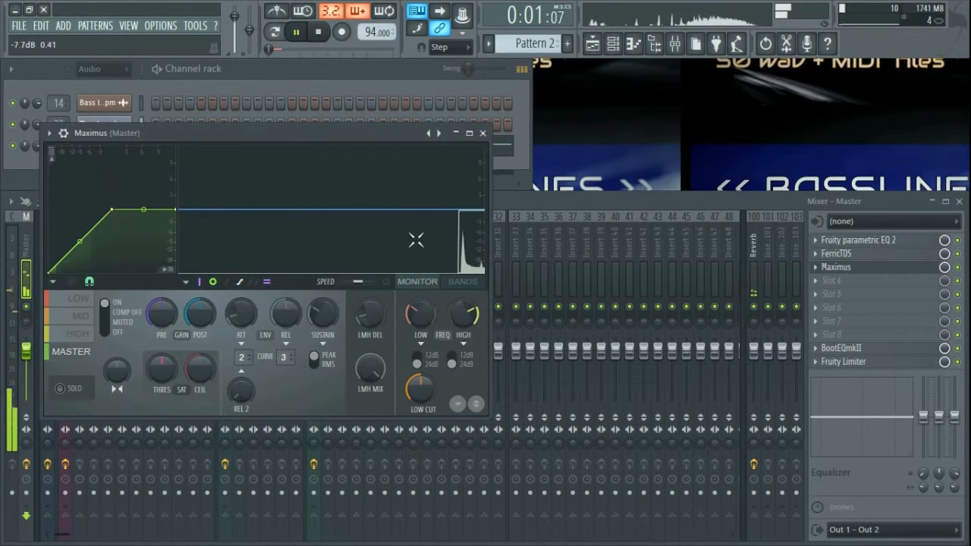
# Step: Load Maximus's Clear master preset, trim and fully merge the low band, and raise mid pre-gain
pyautogui.rightClick(439, 141)
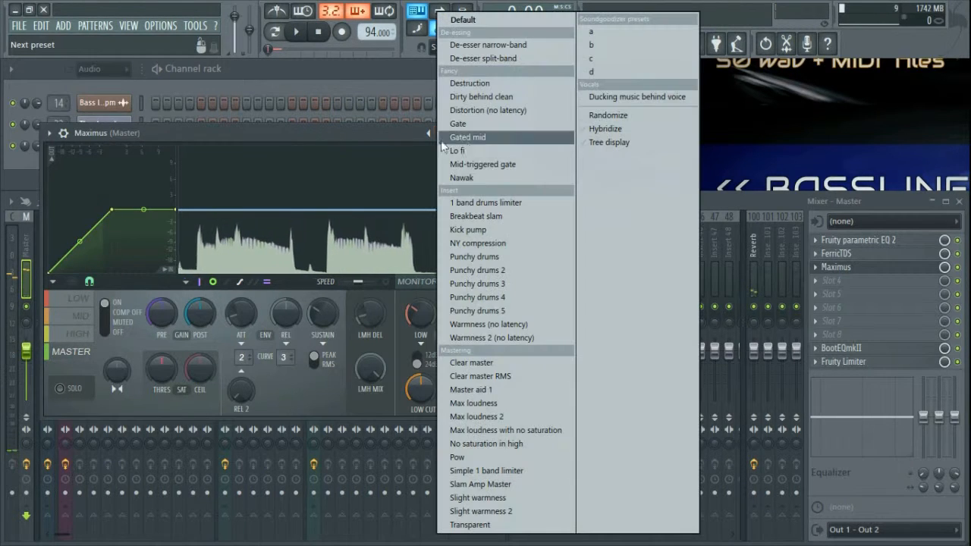
pyautogui.click(482, 364)
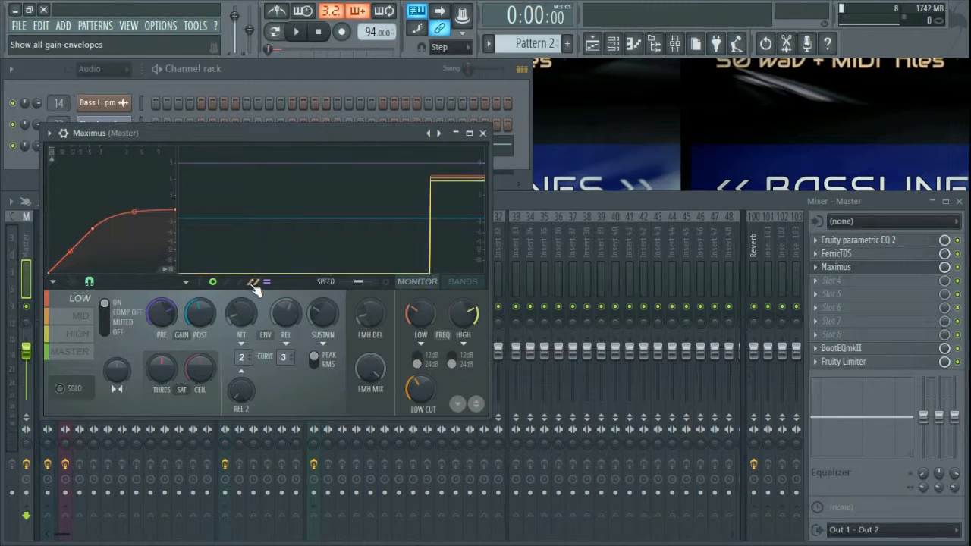
pyautogui.press('space')
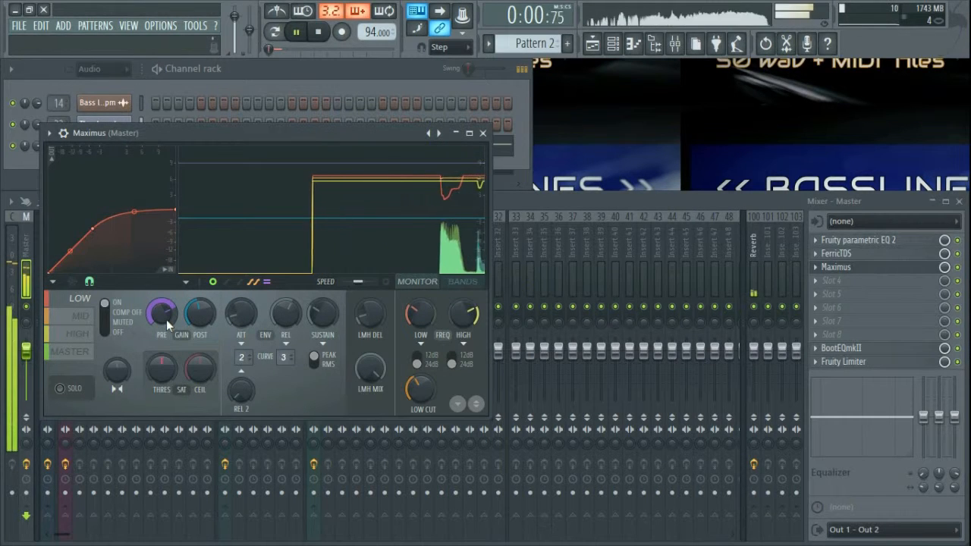
pyautogui.moveTo(161, 314)
pyautogui.mouseDown()
pyautogui.moveTo(161, 329)
pyautogui.moveTo(160, 316)
pyautogui.mouseUp()
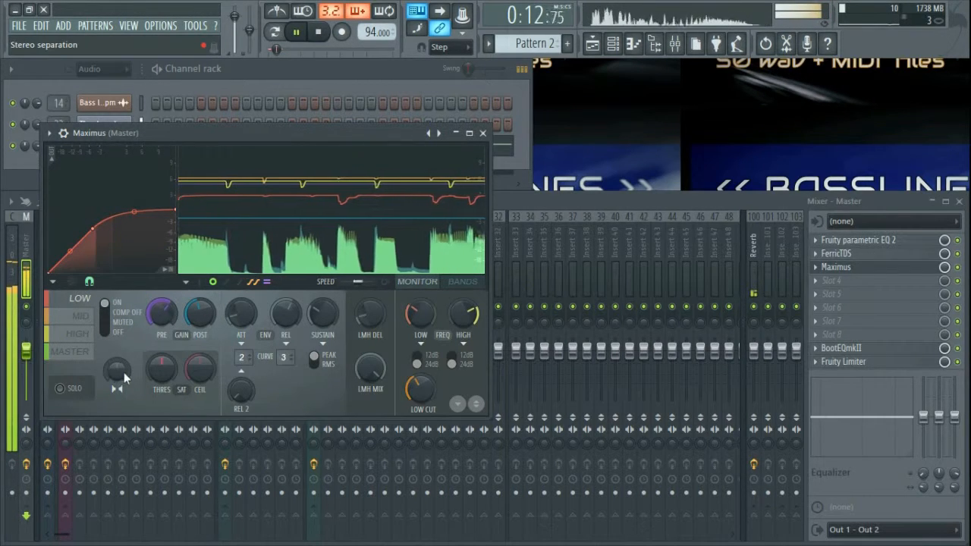
pyautogui.moveTo(121, 374); pyautogui.dragTo(120, 334)
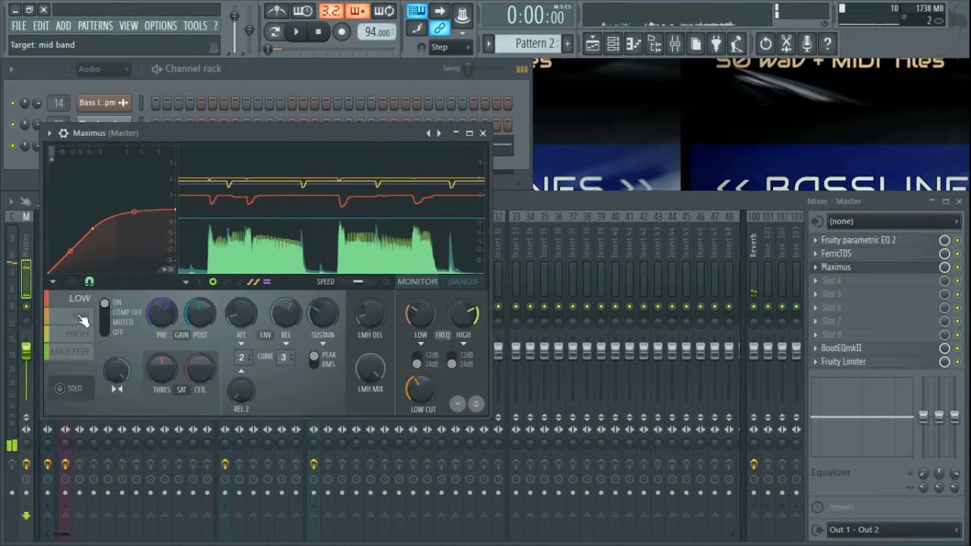
pyautogui.press('space')
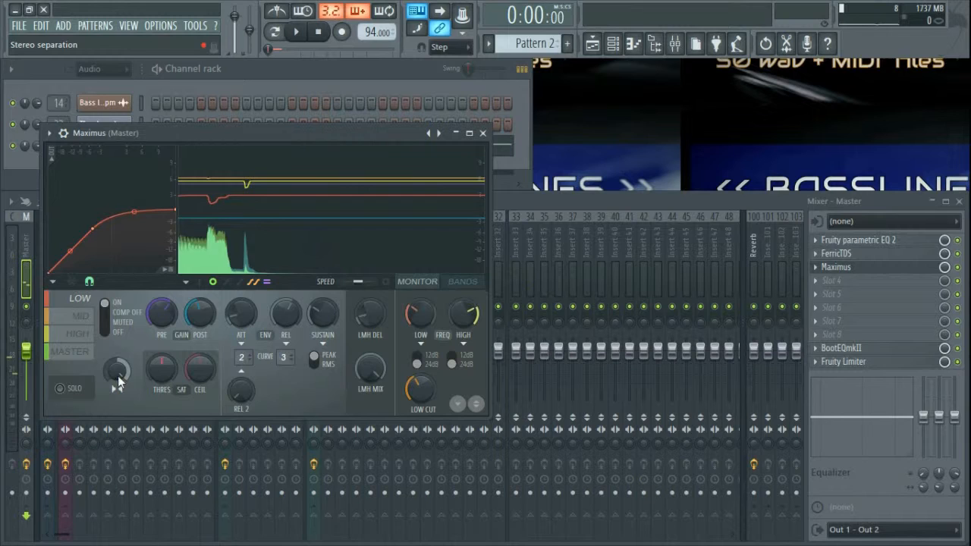
pyautogui.click(81, 318)
pyautogui.moveTo(162, 313); pyautogui.dragTo(162, 295)
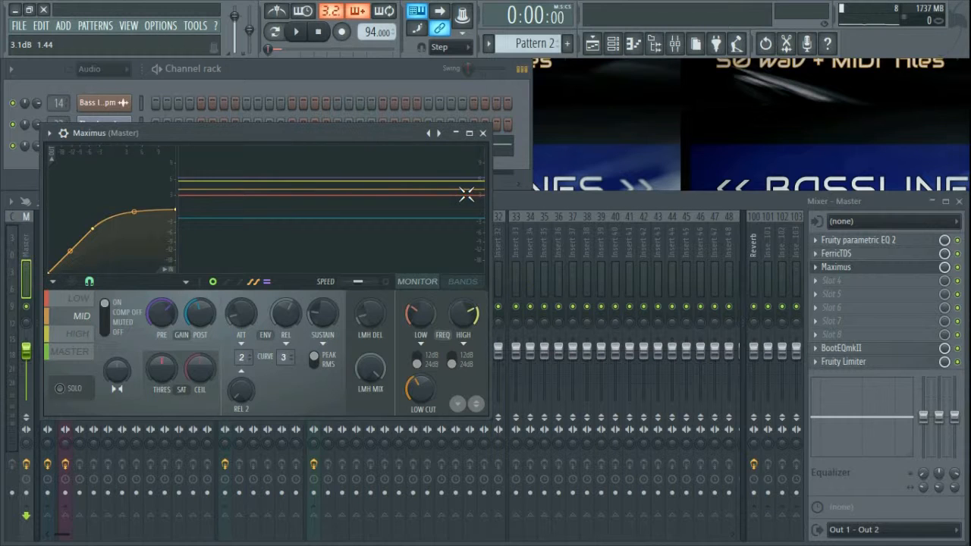
# Step: In the master Maximus, raise the HIGH band's pre gain
pyautogui.click(558, 202)
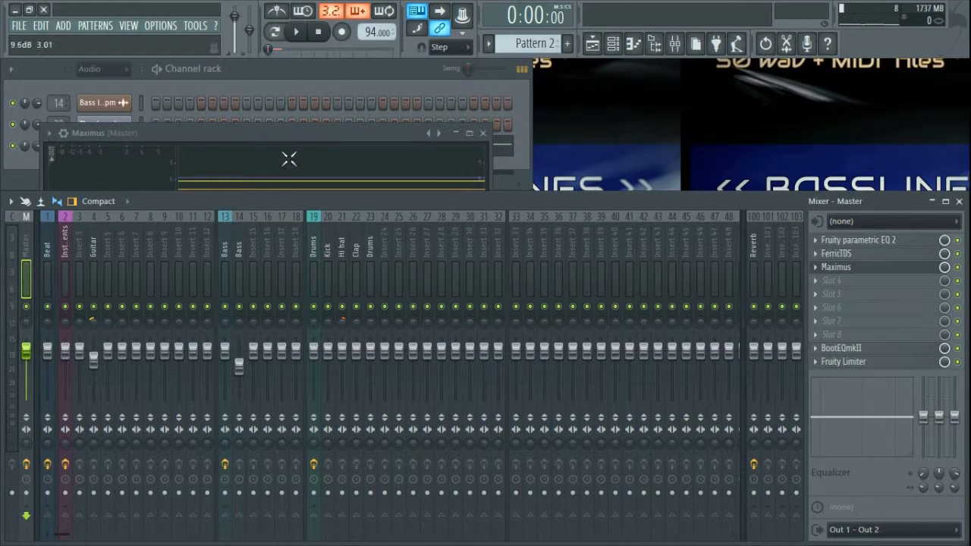
pyautogui.click(299, 133)
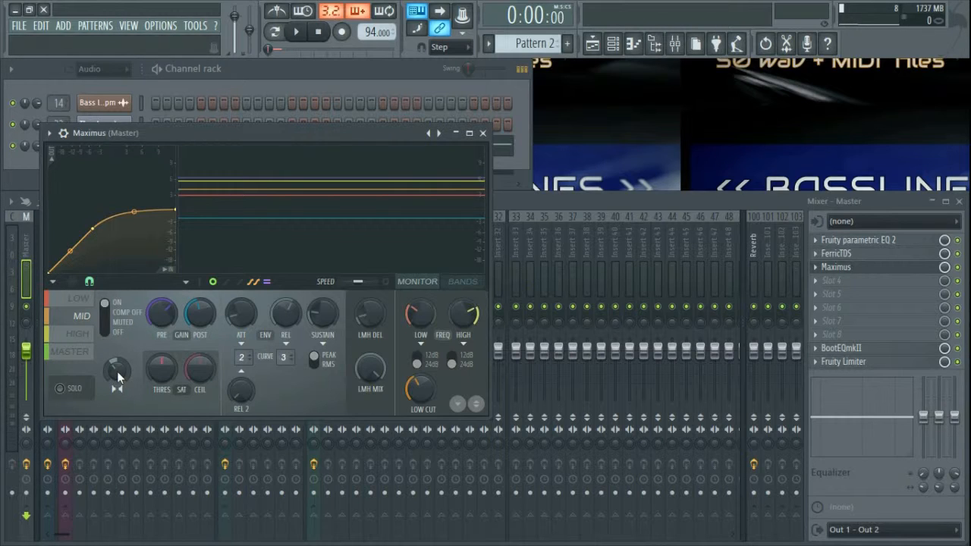
pyautogui.click(79, 334)
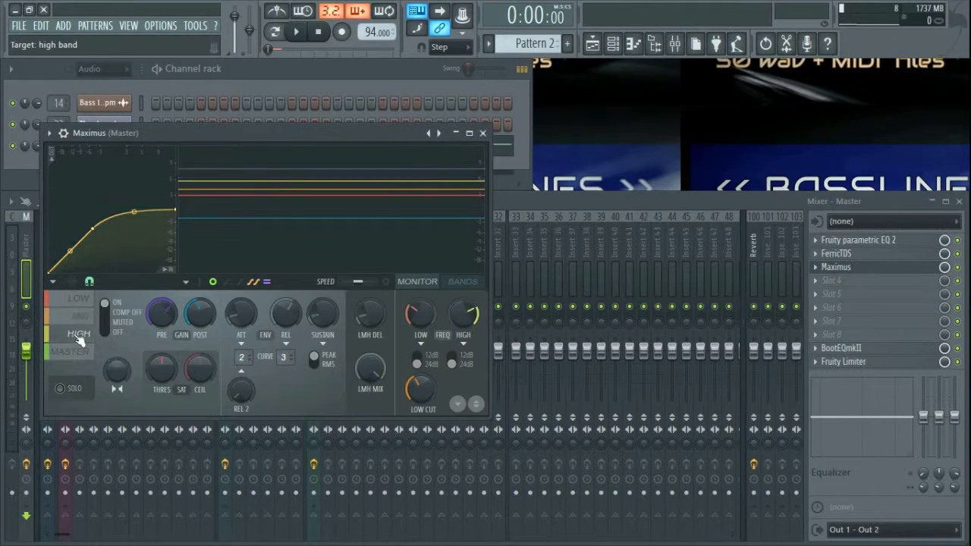
pyautogui.moveTo(167, 317); pyautogui.dragTo(167, 300)
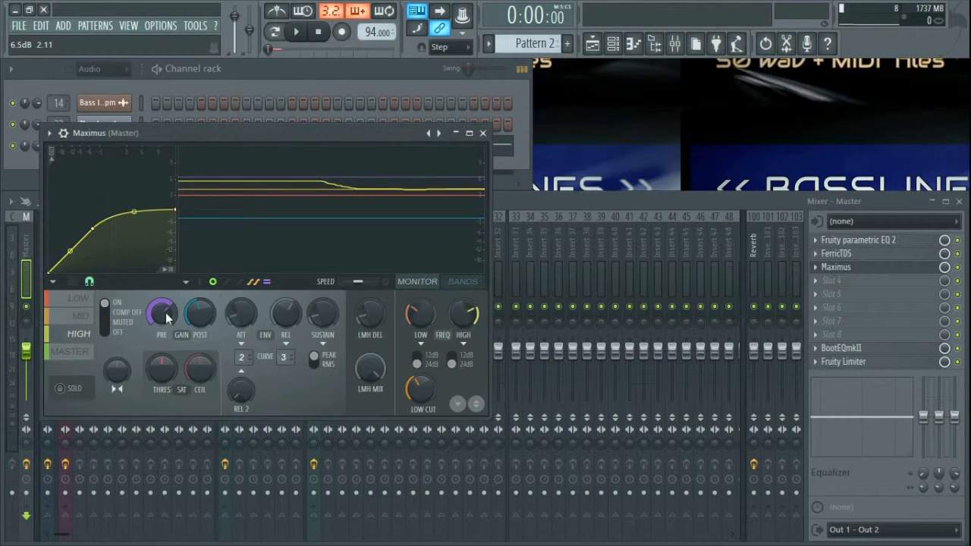
pyautogui.click(81, 316)
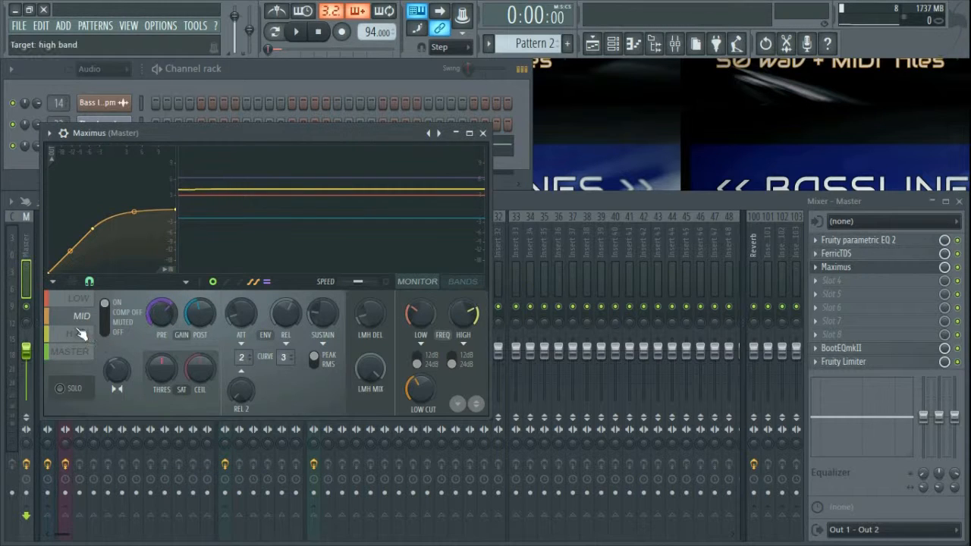
pyautogui.click(82, 340)
# Step: Paste the pre gain value onto the high band, close Maximus and start playback
pyautogui.rightClick(162, 316)
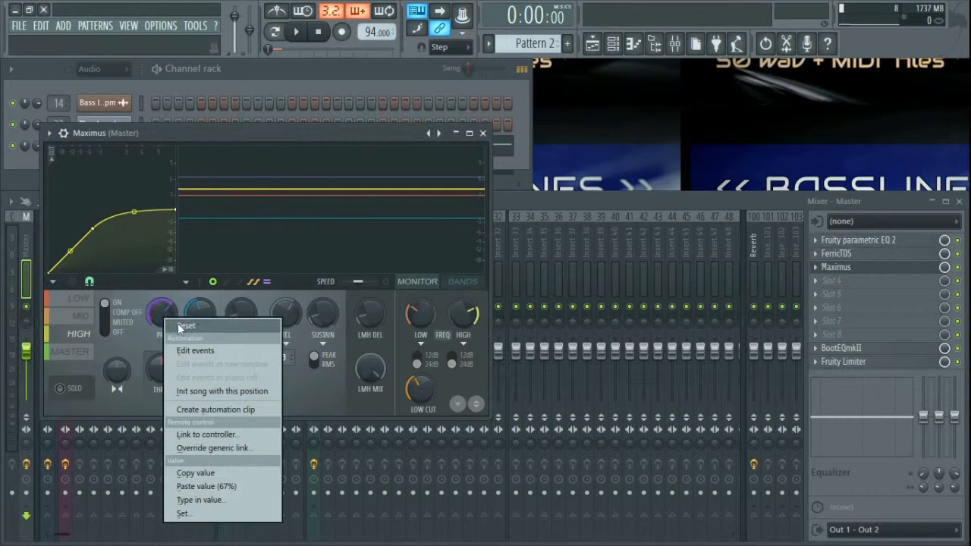
pyautogui.click(226, 486)
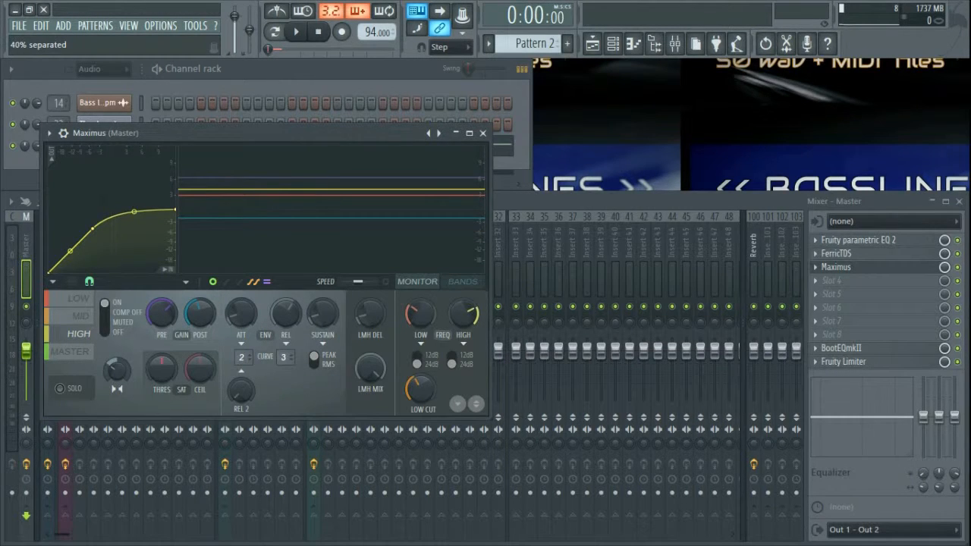
pyautogui.click(481, 134)
pyautogui.press('space')
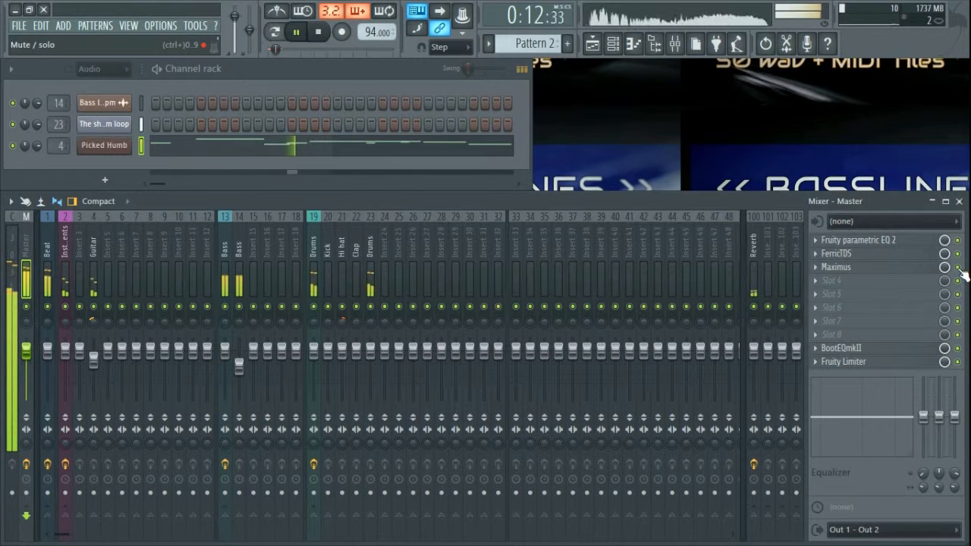
# Step: Raise the master BootEQmkII drive, switch on its tube and vintage modes, then close it
pyautogui.click(916, 351)
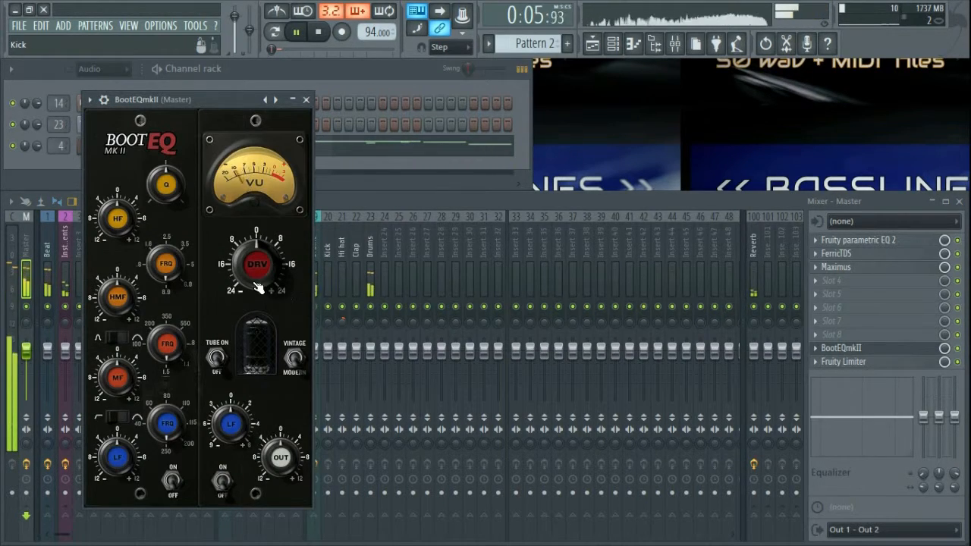
pyautogui.moveTo(264, 291); pyautogui.dragTo(264, 282)
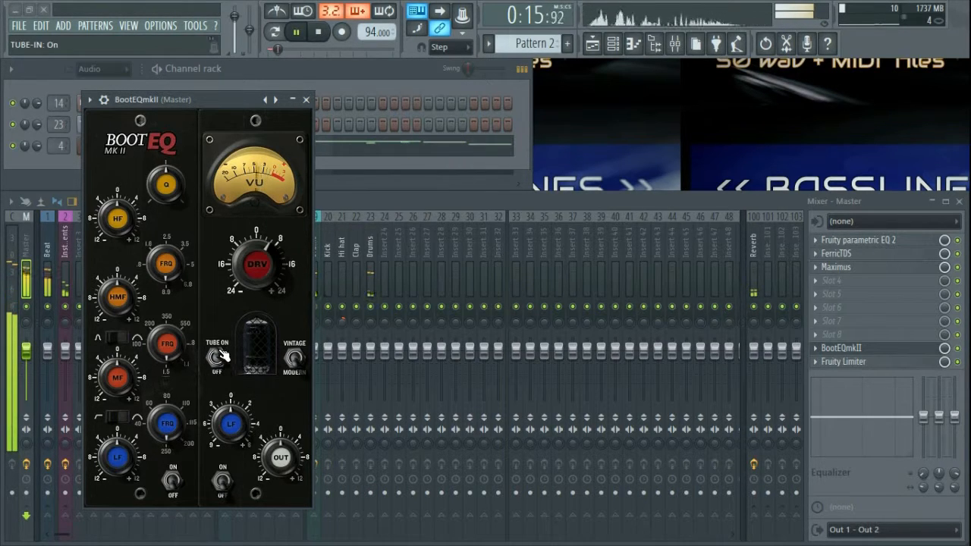
pyautogui.click(293, 359)
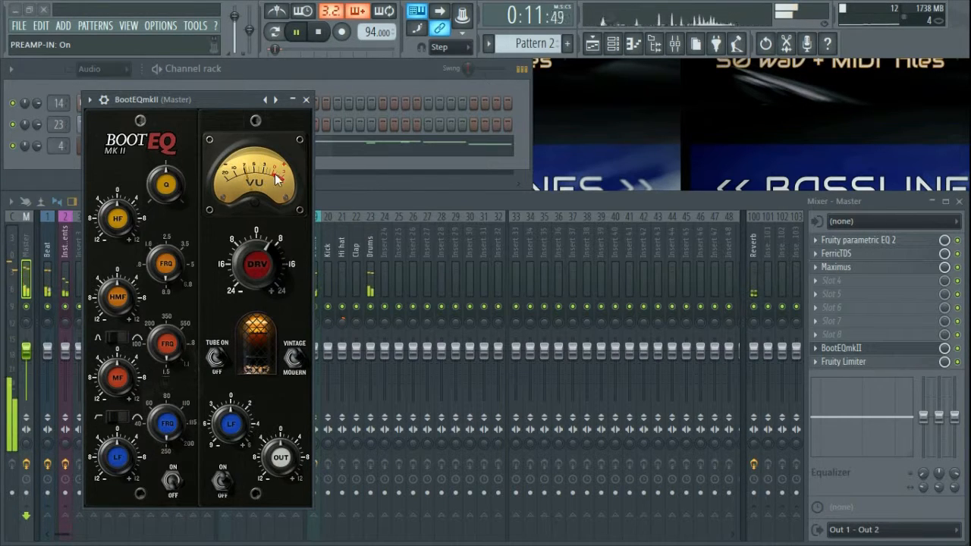
pyautogui.click(306, 100)
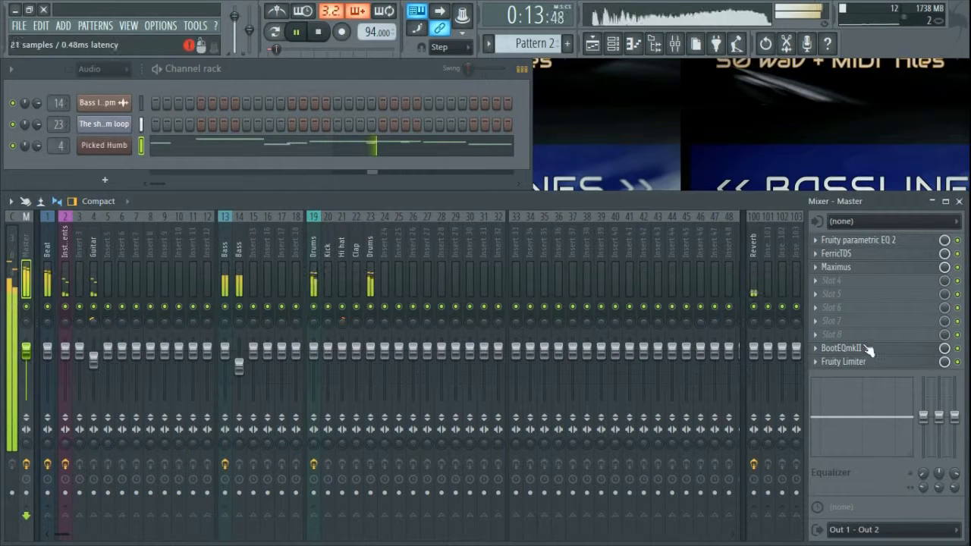
# Step: Set the master Fruity Limiter ceiling to about -0.1 dB, raise its gain slightly, then close it
pyautogui.click(856, 362)
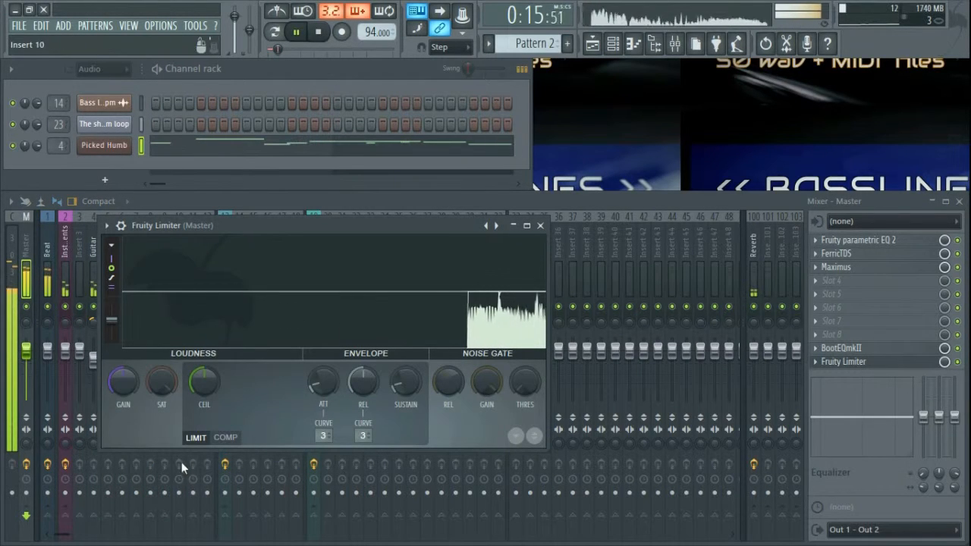
pyautogui.moveTo(204, 381); pyautogui.dragTo(204, 385)
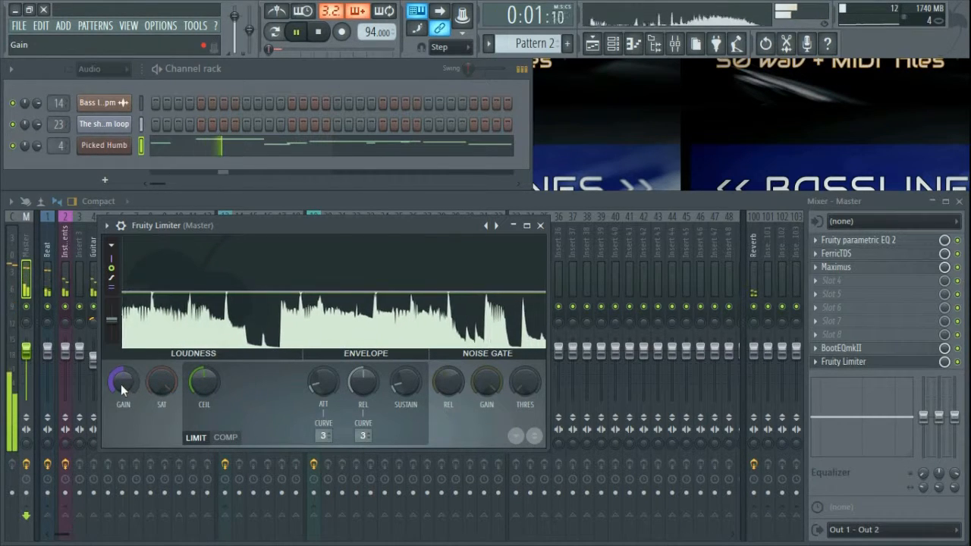
pyautogui.moveTo(121, 384); pyautogui.dragTo(120, 377)
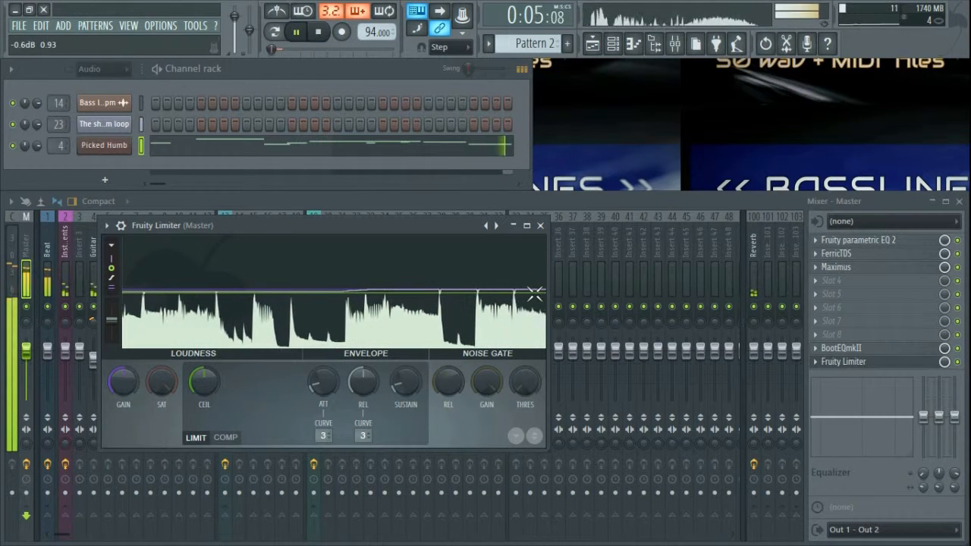
pyautogui.click(539, 225)
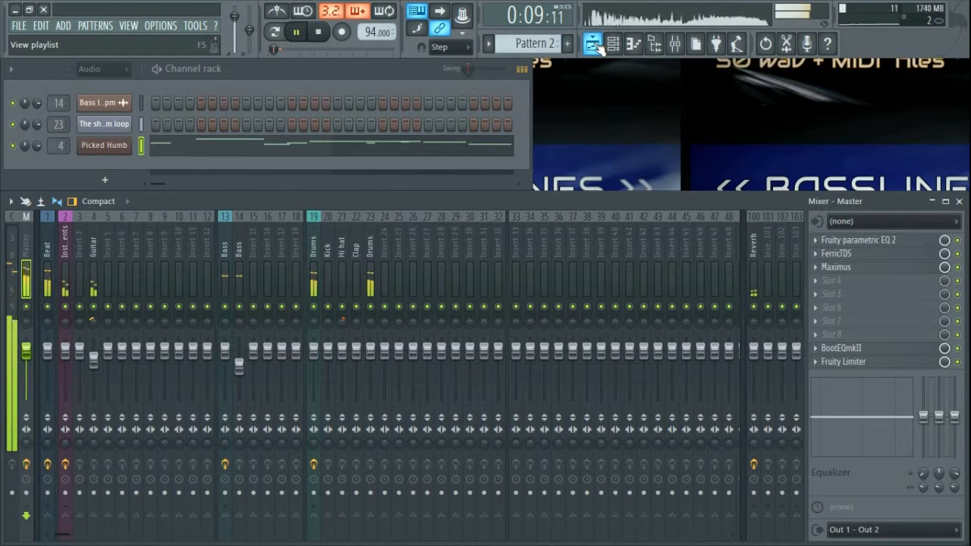
# Step: Rename Pattern 2 to 'Guitar' and Pattern 1 to 'Drums'
pyautogui.click(540, 45)
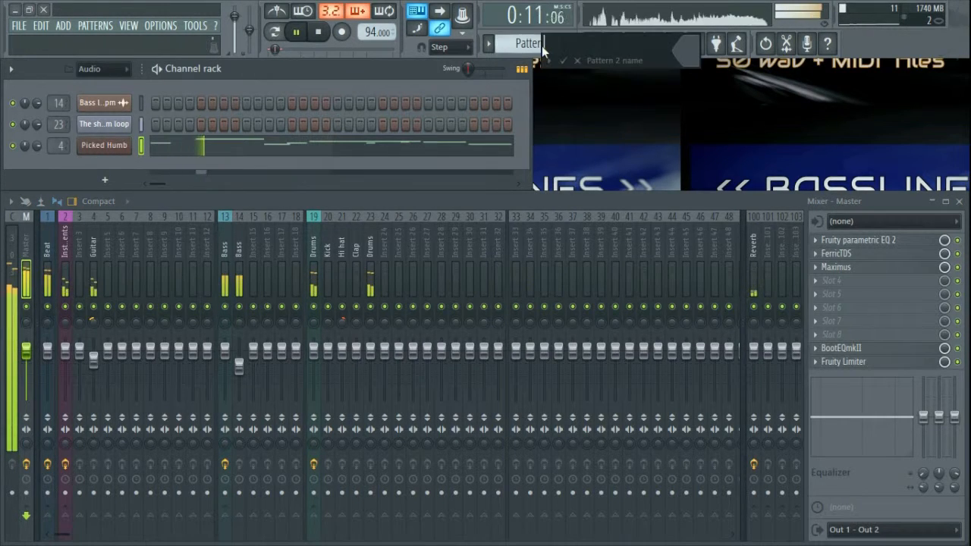
pyautogui.write('Guitar')
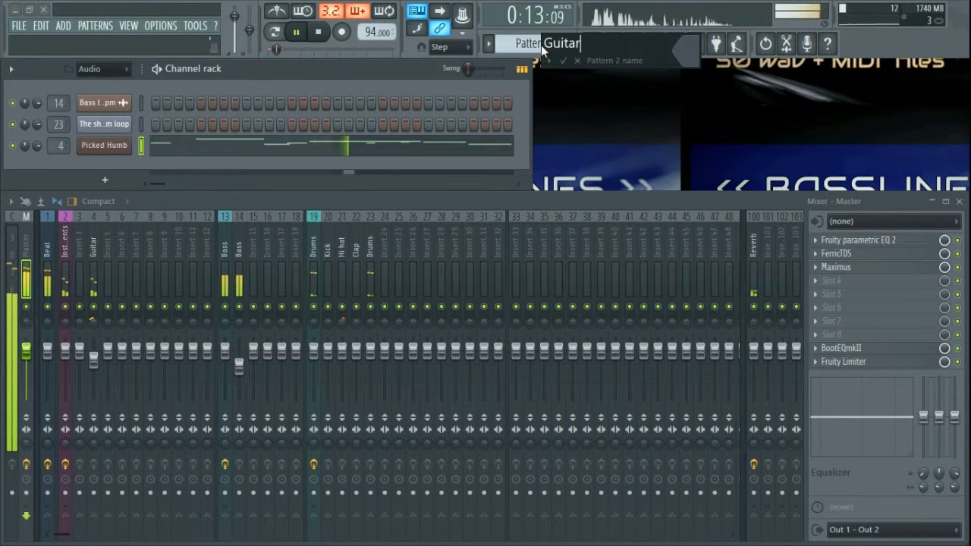
pyautogui.press('Return')
pyautogui.scroll(1, 533, 43)
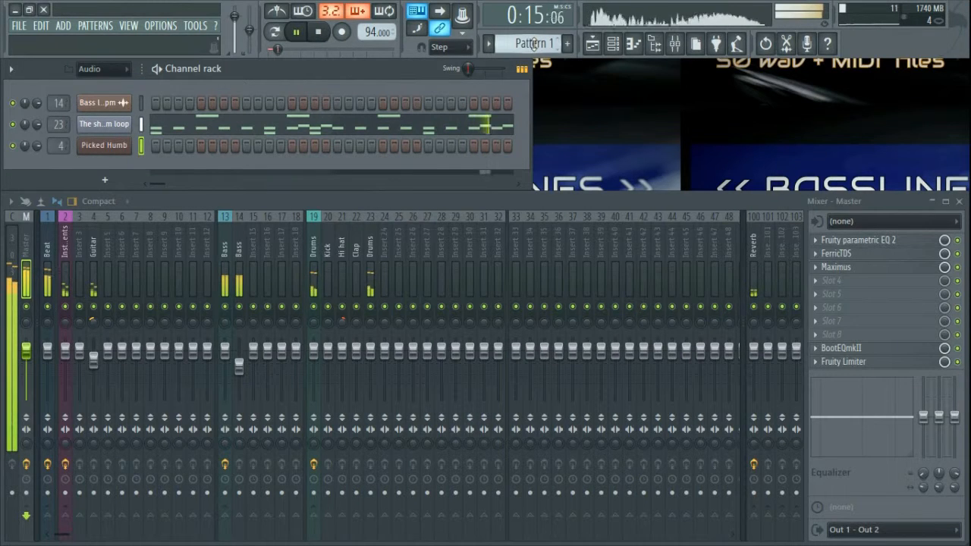
pyautogui.click(533, 43)
pyautogui.write('Drums')
pyautogui.press('Return')
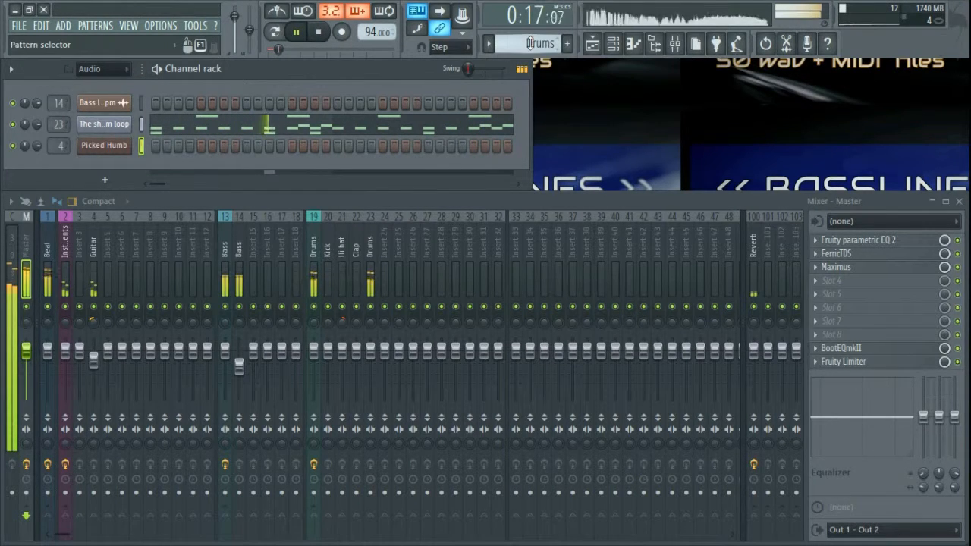
pyautogui.scroll(-2, 530, 43)
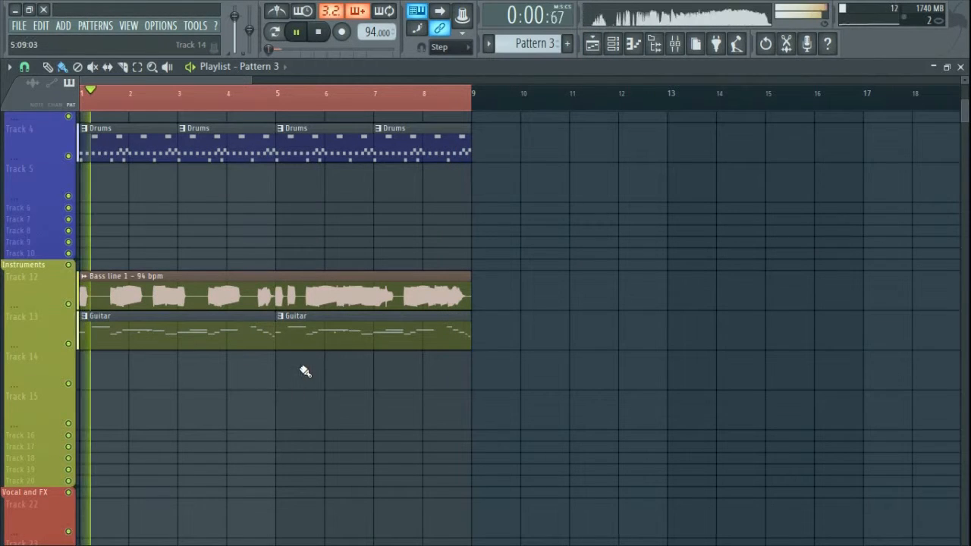
# Step: Duplicate the bar 1–8 clips so the arrangement repeats at bars 9, 17 and 25
pyautogui.moveTo(568, 386); pyautogui.dragTo(81, 124)
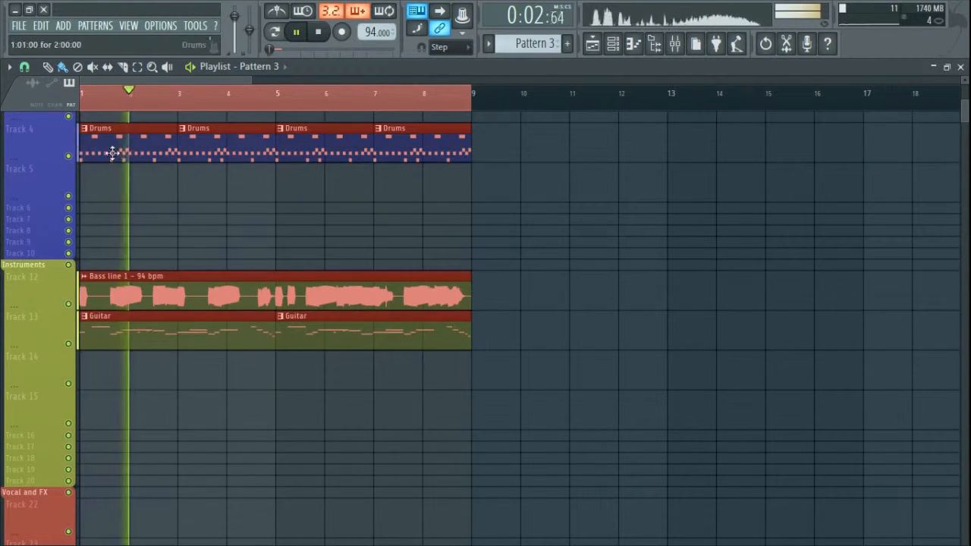
pyautogui.hotkey('ctrl', 'b')
pyautogui.moveTo(524, 156); pyautogui.dragTo(897, 153)
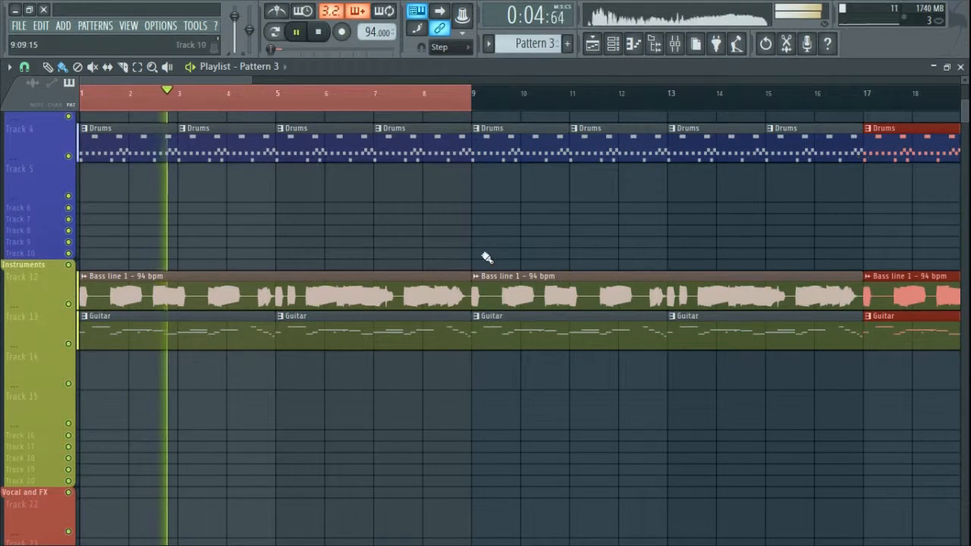
pyautogui.scroll(-3, 440, 239)
pyautogui.scroll(-1, 437, 239)
pyautogui.moveTo(350, 146); pyautogui.dragTo(479, 150)
# Step: Delete the Chorus, Verse, Prechorus, Bridge and End markers from the playlist timeline
pyautogui.rightClick(412, 105)
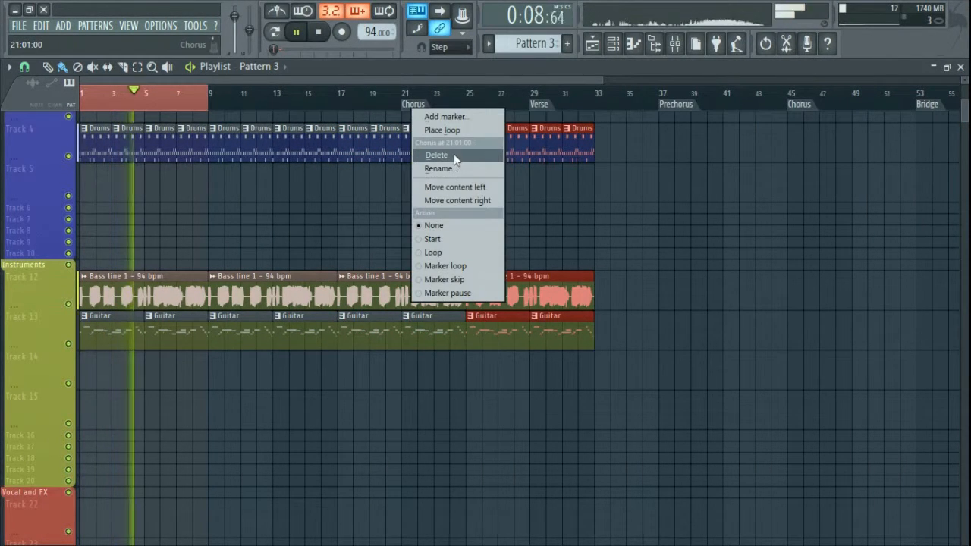
pyautogui.click(428, 157)
pyautogui.rightClick(541, 105)
pyautogui.click(558, 152)
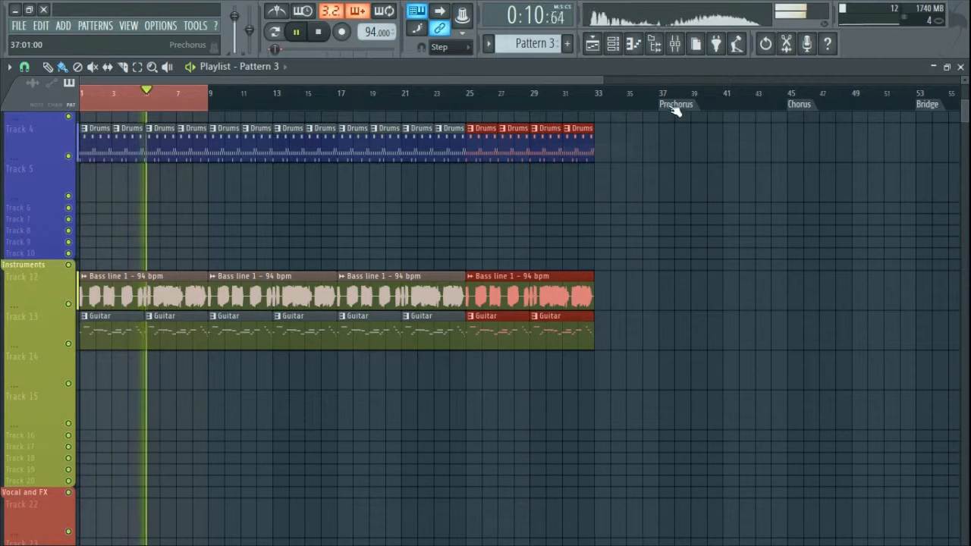
pyautogui.rightClick(673, 104)
pyautogui.click(692, 153)
pyautogui.rightClick(801, 105)
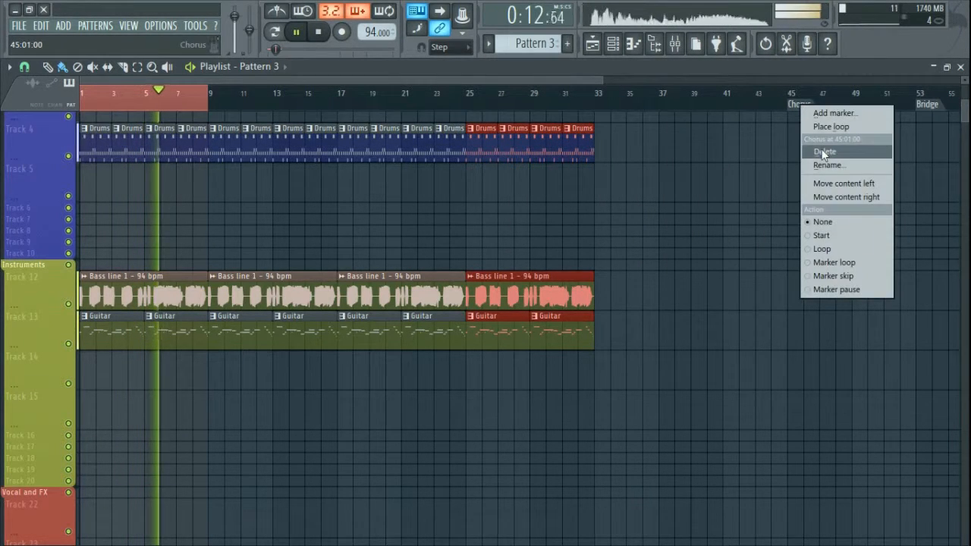
pyautogui.click(818, 152)
pyautogui.rightClick(921, 104)
pyautogui.click(910, 152)
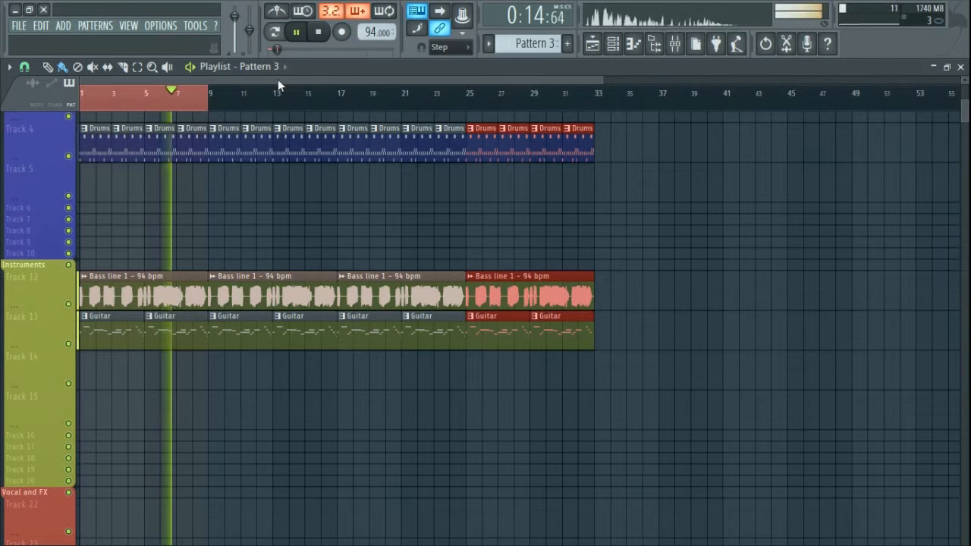
pyautogui.moveTo(278, 78); pyautogui.dragTo(549, 79)
pyautogui.rightClick(606, 104)
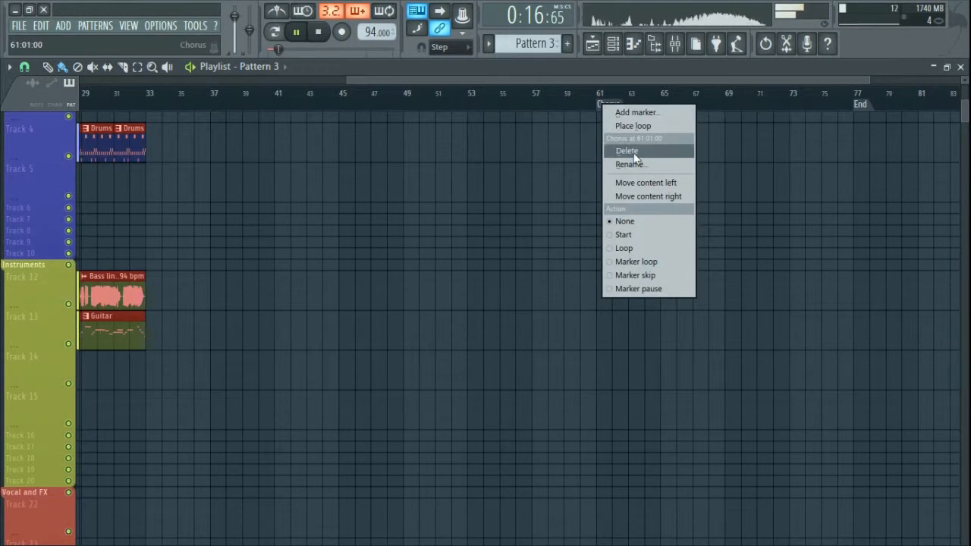
pyautogui.click(627, 151)
pyautogui.rightClick(858, 104)
pyautogui.click(891, 155)
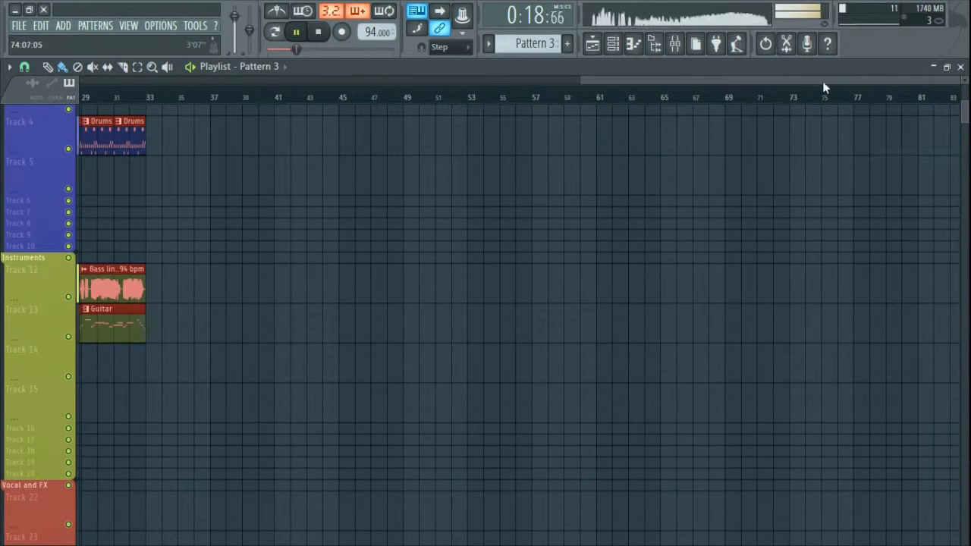
pyautogui.moveTo(822, 81); pyautogui.dragTo(168, 77)
# Step: Clear the clip and time selections and stop playback back at bar 1
pyautogui.keyDown('ctrl'); pyautogui.click(277, 240); pyautogui.keyUp('ctrl')
pyautogui.keyDown('ctrl'); pyautogui.click(198, 101); pyautogui.keyUp('ctrl')
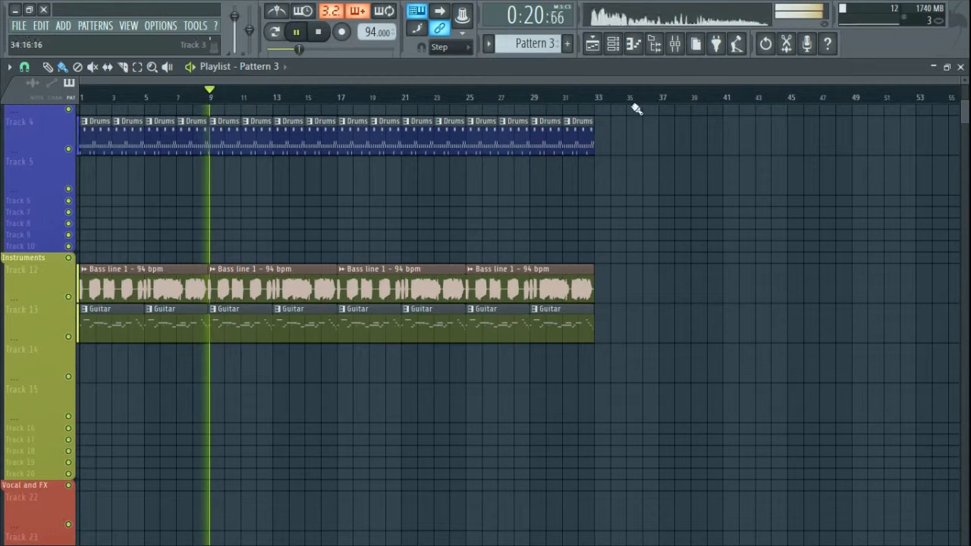
pyautogui.moveTo(597, 102); pyautogui.dragTo(19, 100)
pyautogui.keyDown('ctrl'); pyautogui.click(386, 249); pyautogui.keyUp('ctrl')
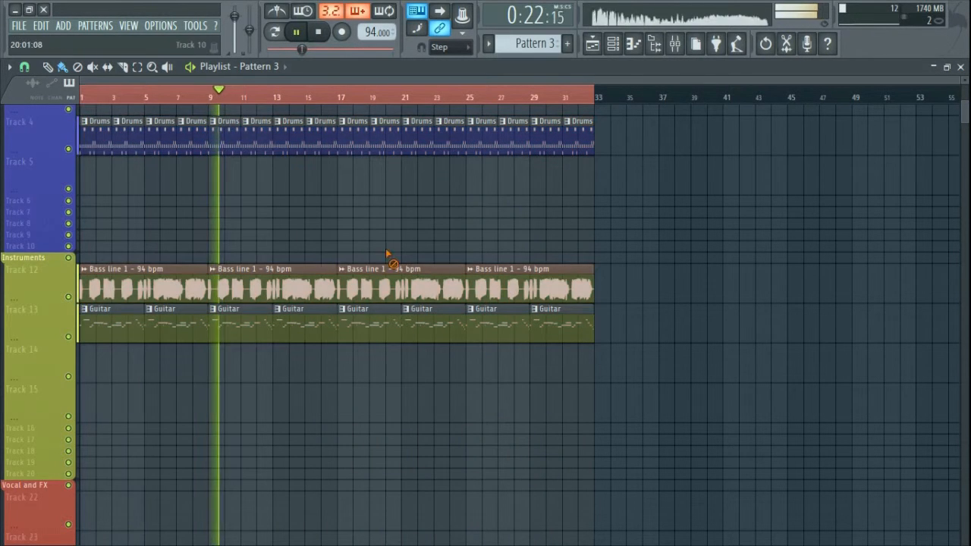
pyautogui.keyDown('ctrl'); pyautogui.click(386, 104); pyautogui.keyUp('ctrl')
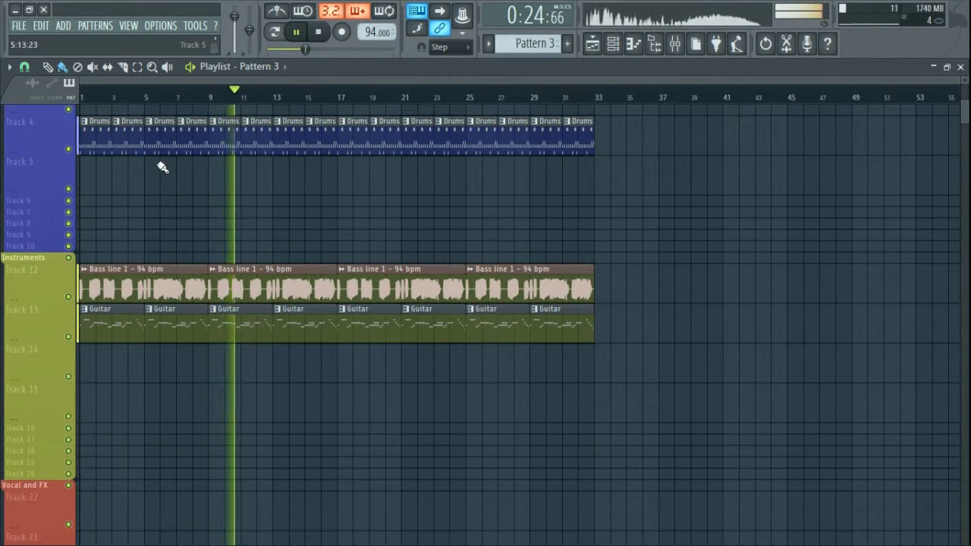
pyautogui.press('space')
# Step: Delete the Drums clips at bars 1, 3, 5 and 7, then open Save As
pyautogui.rightClick(104, 125)
pyautogui.rightClick(134, 129)
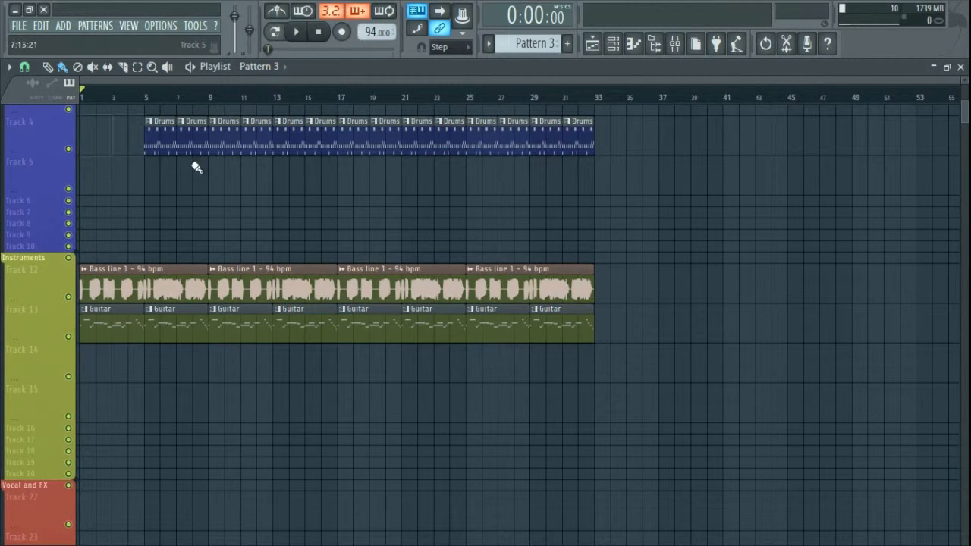
pyautogui.press('space')
pyautogui.rightClick(187, 135)
pyautogui.rightClick(160, 134)
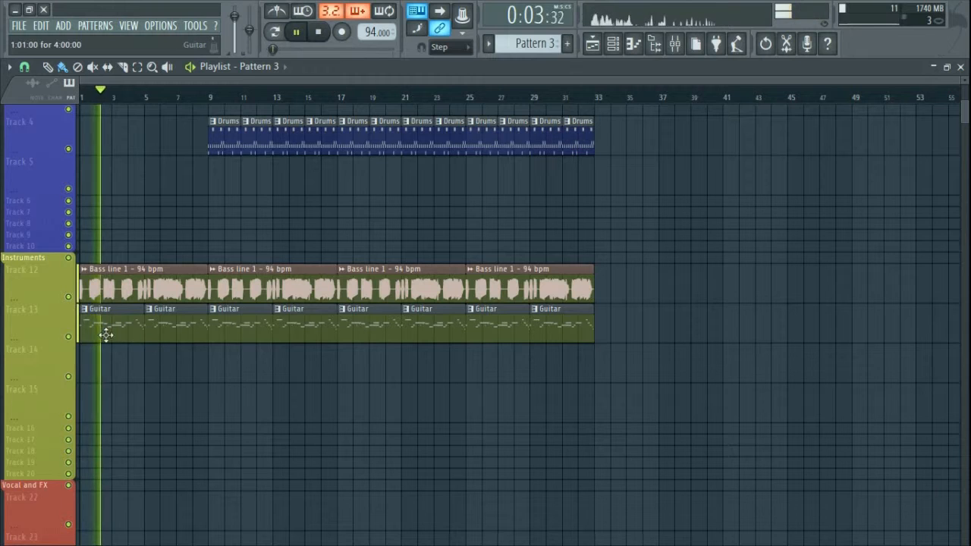
pyautogui.hotkey('ctrl', 's')
pyautogui.rightClick(274, 181)
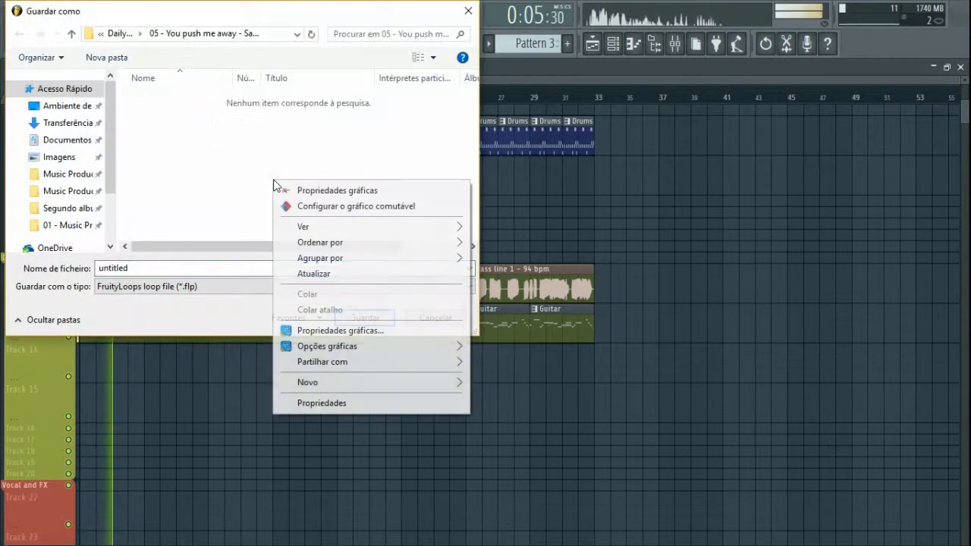
# Step: Dismiss the file-list menu and cancel the Guardar como dialog without saving
pyautogui.click(269, 201)
pyautogui.click(429, 317)
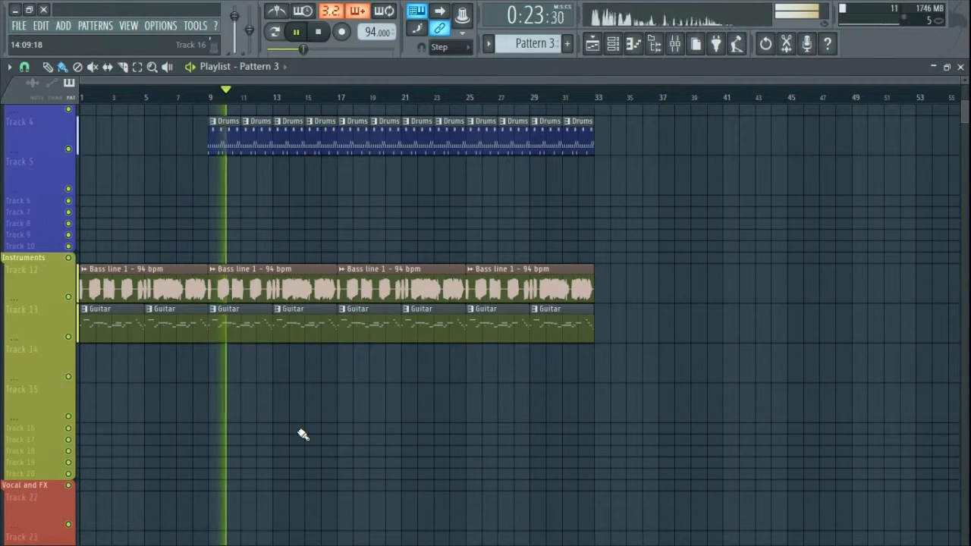
# Step: Select a Guitar clip in the playlist so Guitar becomes the current pattern
pyautogui.click(234, 323)
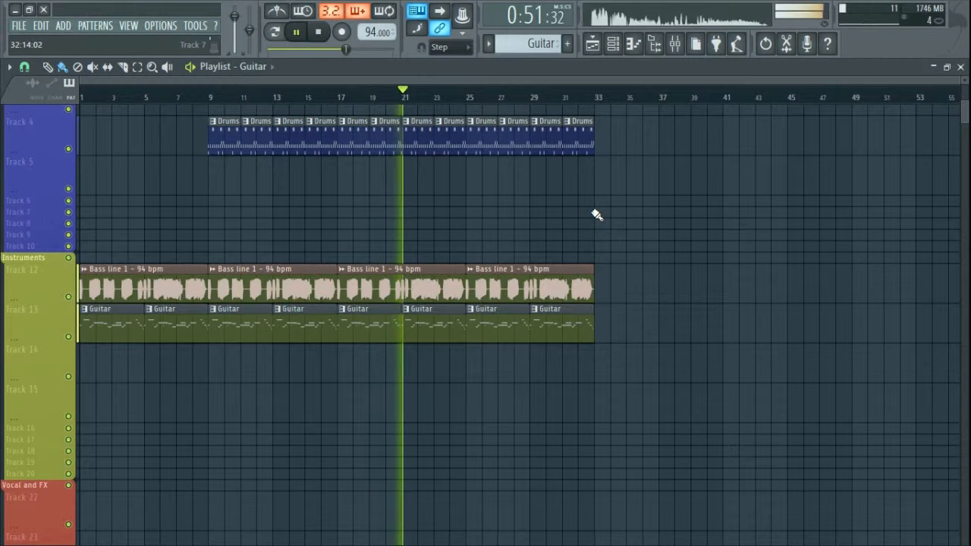
# Step: Lower the Bass mixer insert fader to about 54% (-11.7 dB), then show the Channel rack
pyautogui.click(674, 46)
pyautogui.click(236, 242)
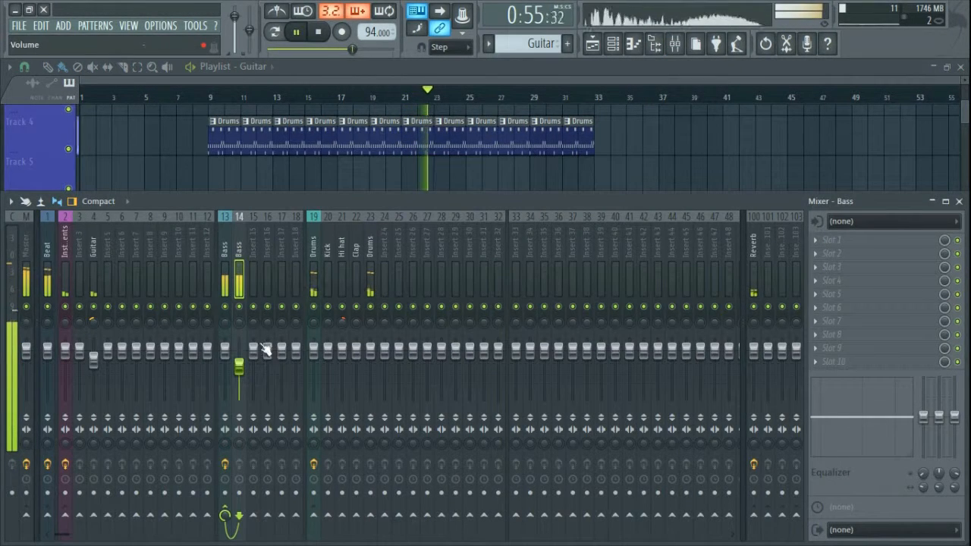
pyautogui.moveTo(239, 367); pyautogui.dragTo(239, 372)
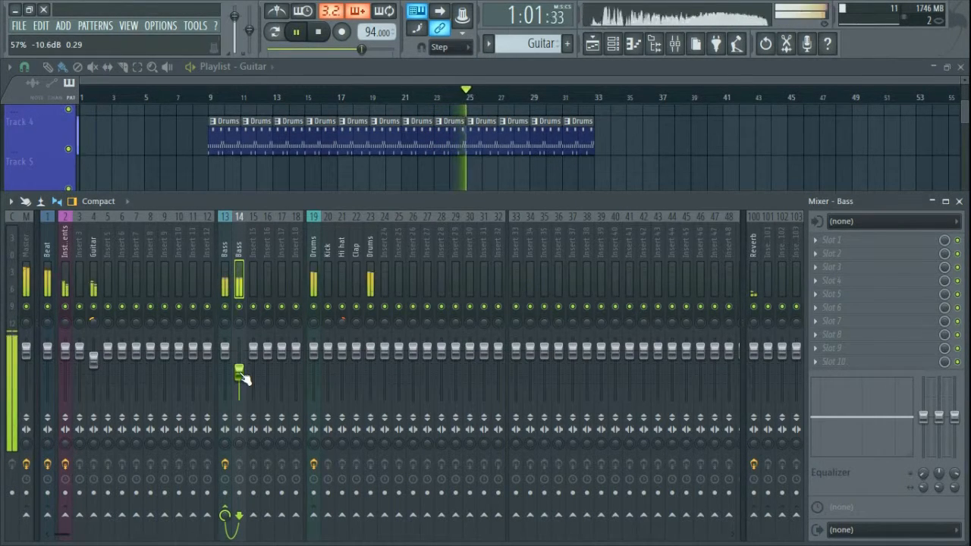
pyautogui.moveTo(241, 374); pyautogui.dragTo(241, 376)
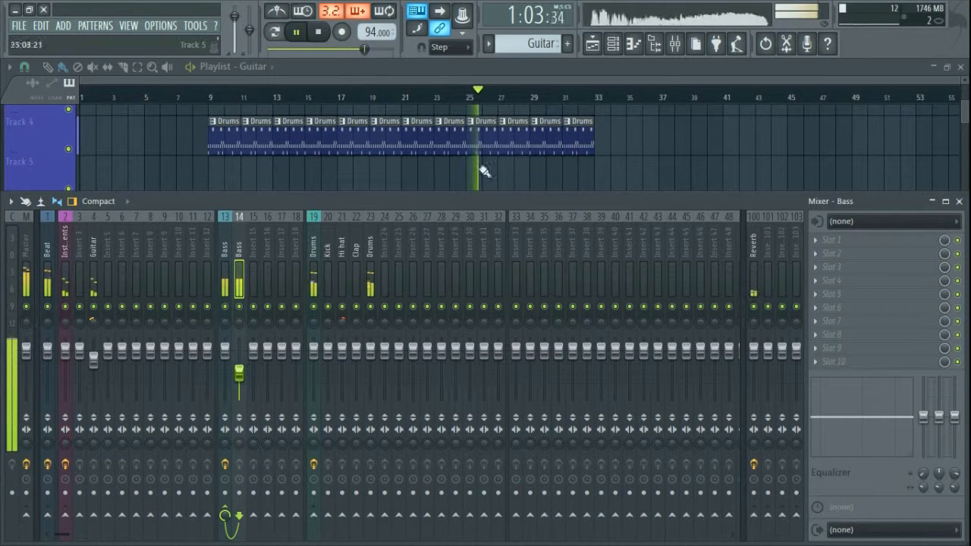
pyautogui.press('F9')
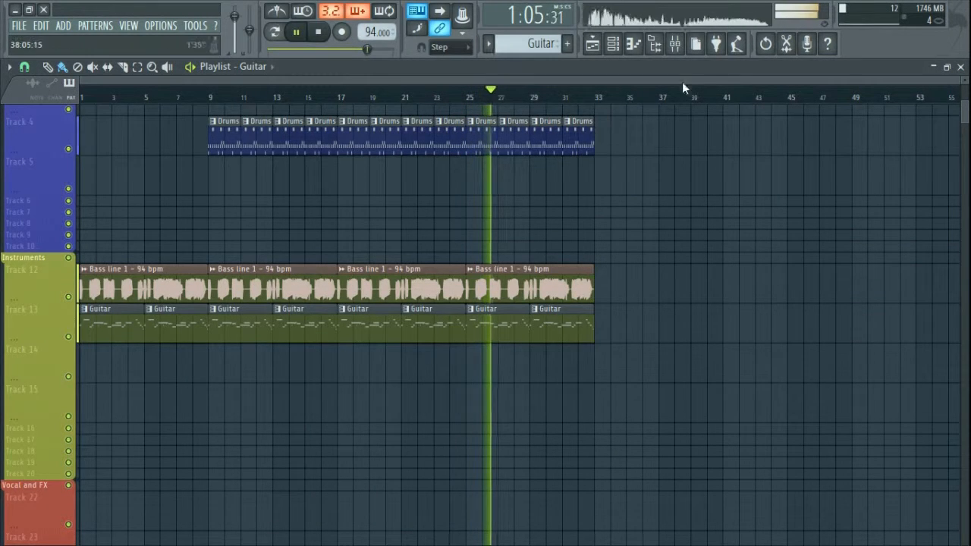
pyautogui.click(674, 43)
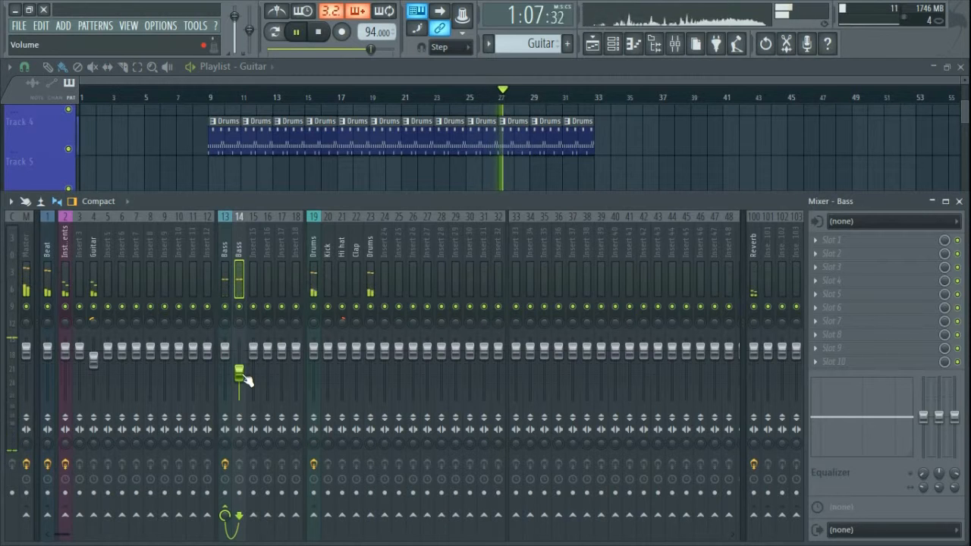
pyautogui.moveTo(243, 373); pyautogui.dragTo(244, 375)
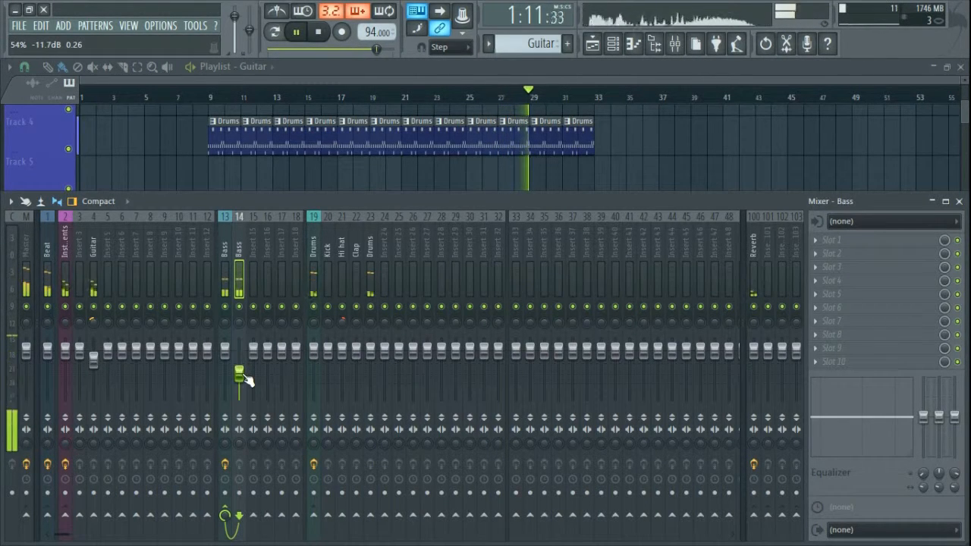
pyautogui.press('F9')
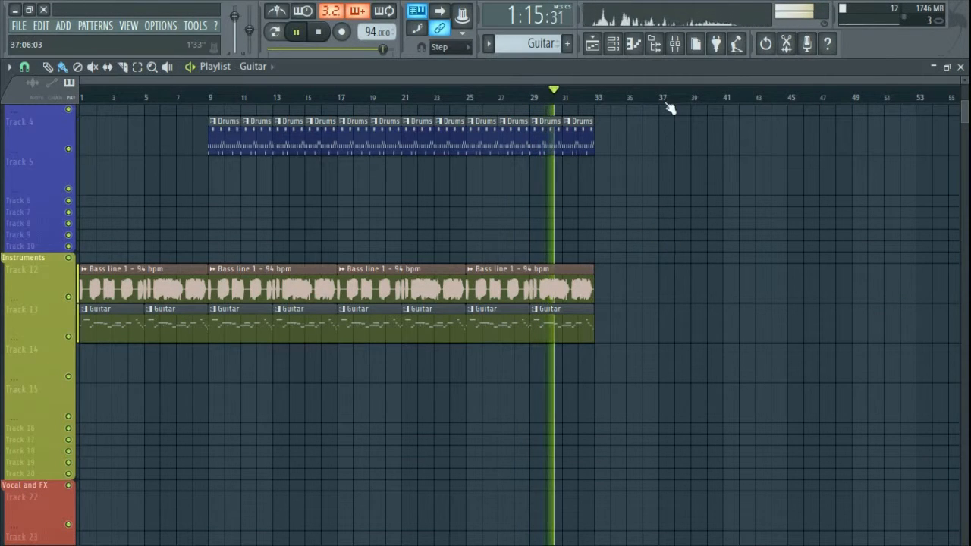
pyautogui.click(613, 44)
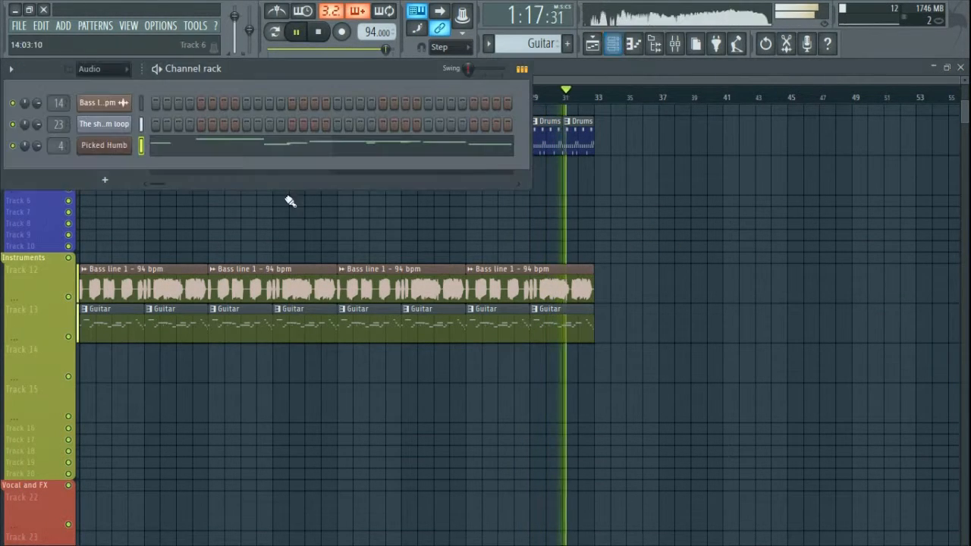
# Step: Check the Picked Humb instrument settings, then restore the playlist to full size
pyautogui.click(104, 145)
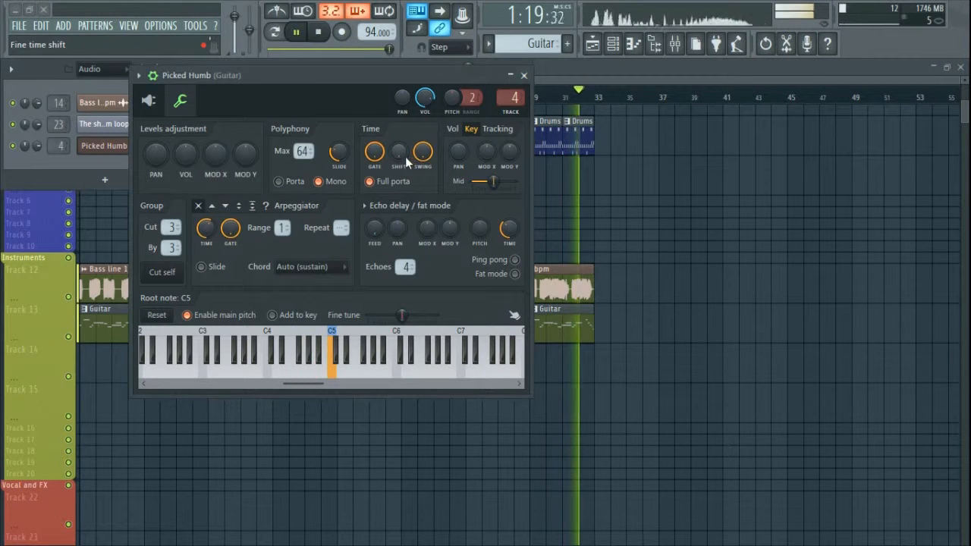
pyautogui.click(523, 75)
pyautogui.press('F6')
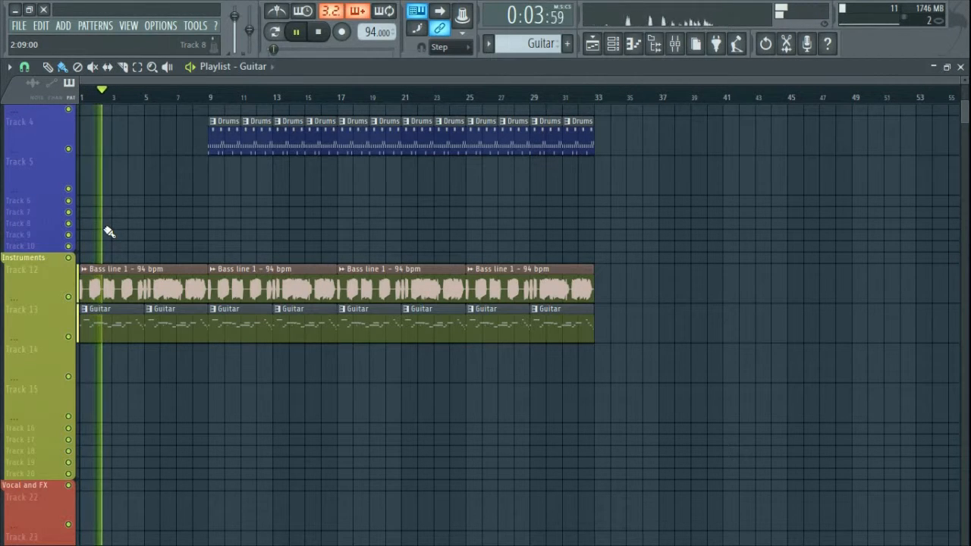
pyautogui.click(960, 67)
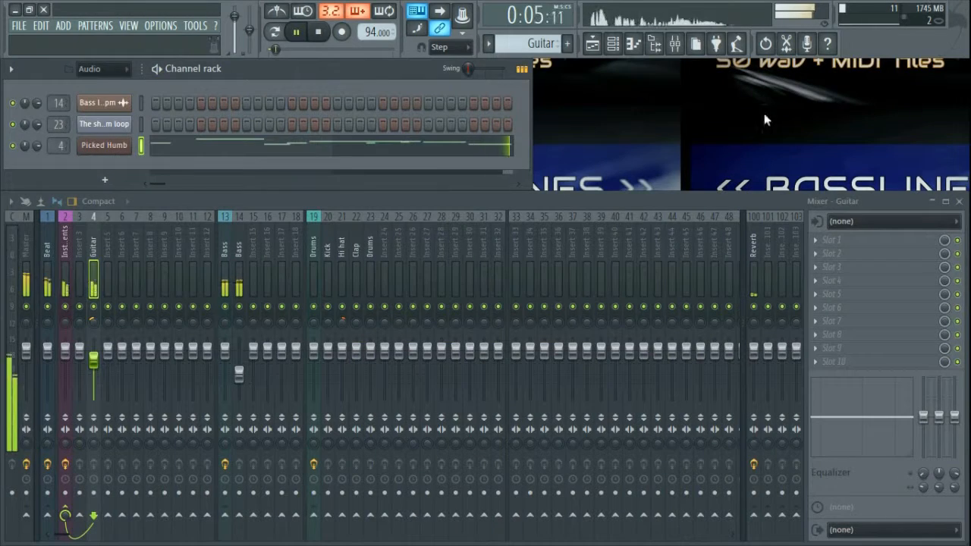
pyautogui.click(612, 47)
pyautogui.click(612, 47)
pyautogui.click(595, 47)
# Step: Move the Drums clips up to Track 2, keeping them at bar 9, and open Save As
pyautogui.scroll(2, 472, 178)
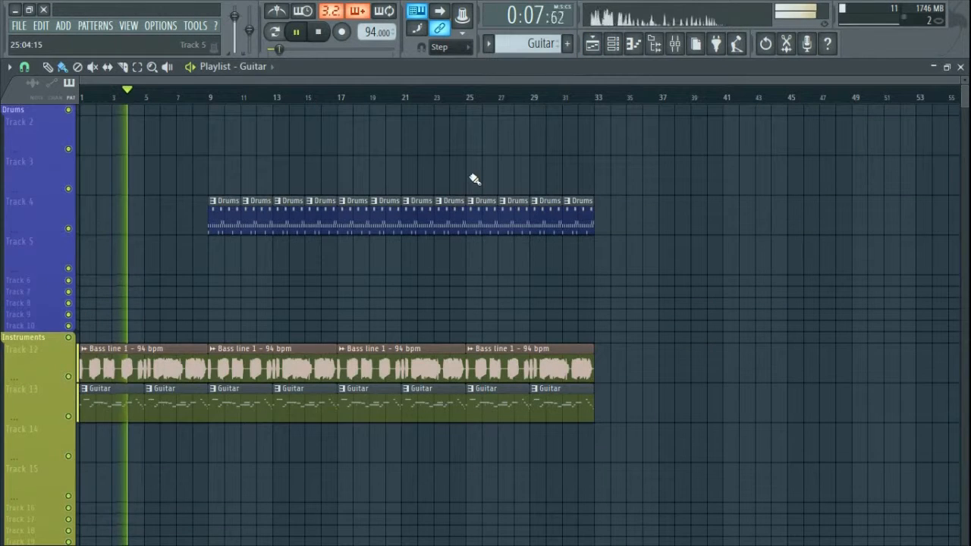
pyautogui.moveTo(644, 196); pyautogui.dragTo(227, 126)
pyautogui.click(265, 250)
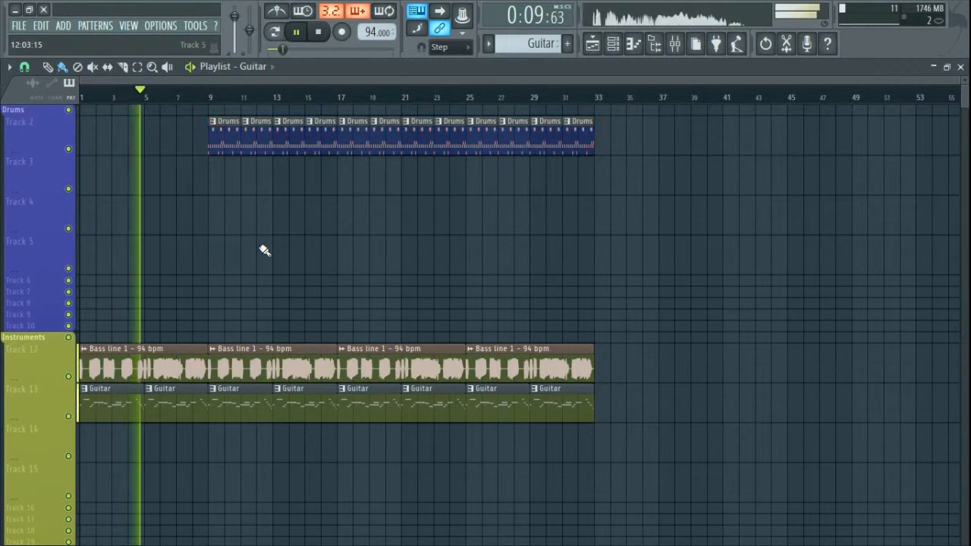
pyautogui.hotkey('ctrl', 's')
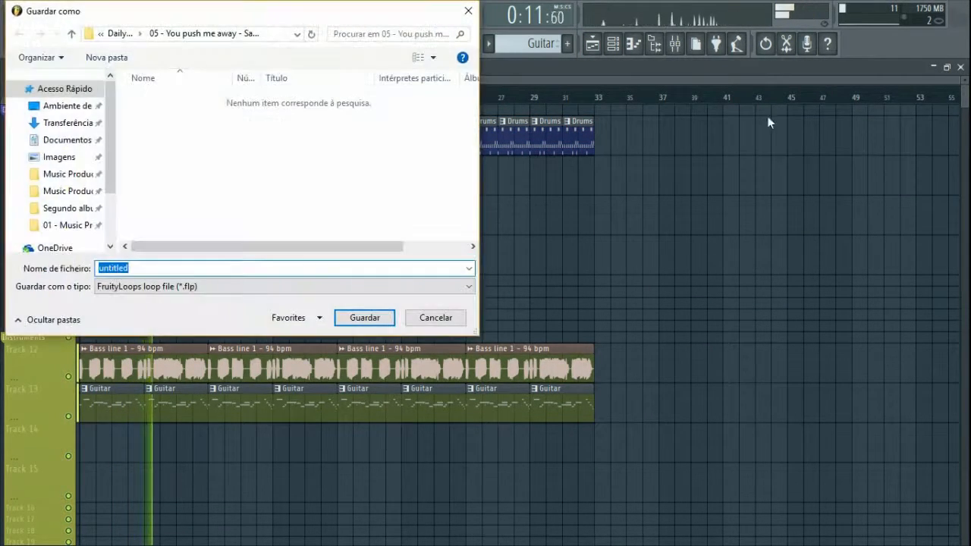
# Step: Cancel the Guardar como dialog without saving the project
pyautogui.click(438, 319)
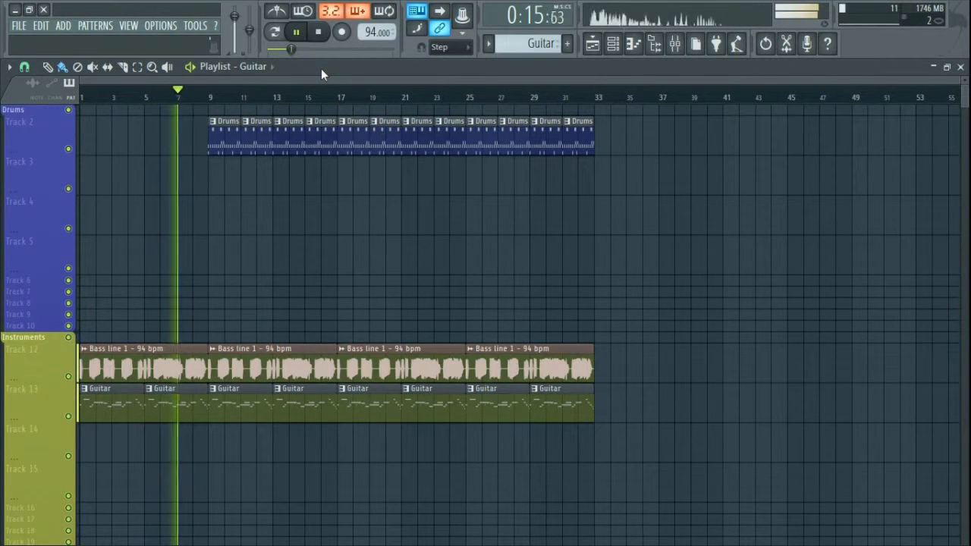
# Step: Stop playback, close the Playlist, Mixer and Channel rack windows, then restart the song
pyautogui.press('space')
pyautogui.click(960, 66)
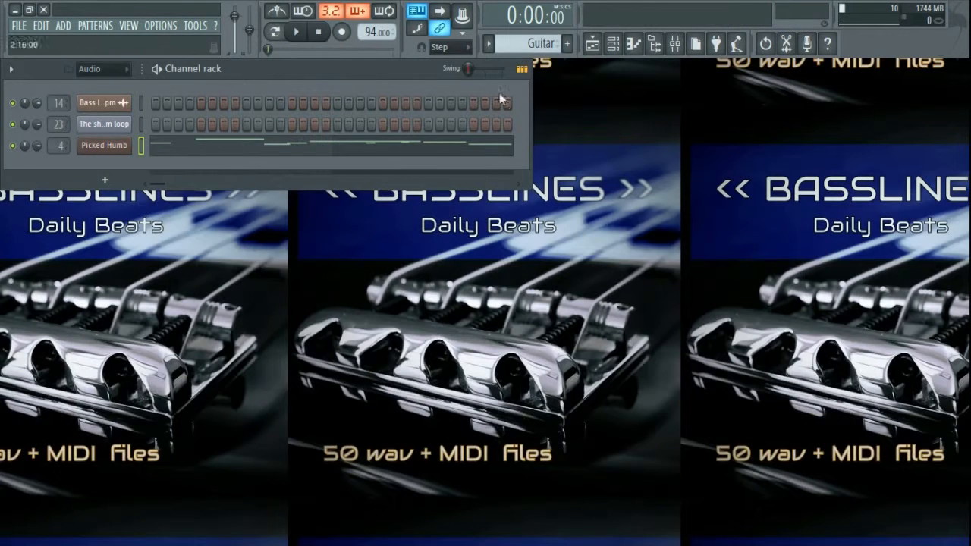
pyautogui.click(958, 200)
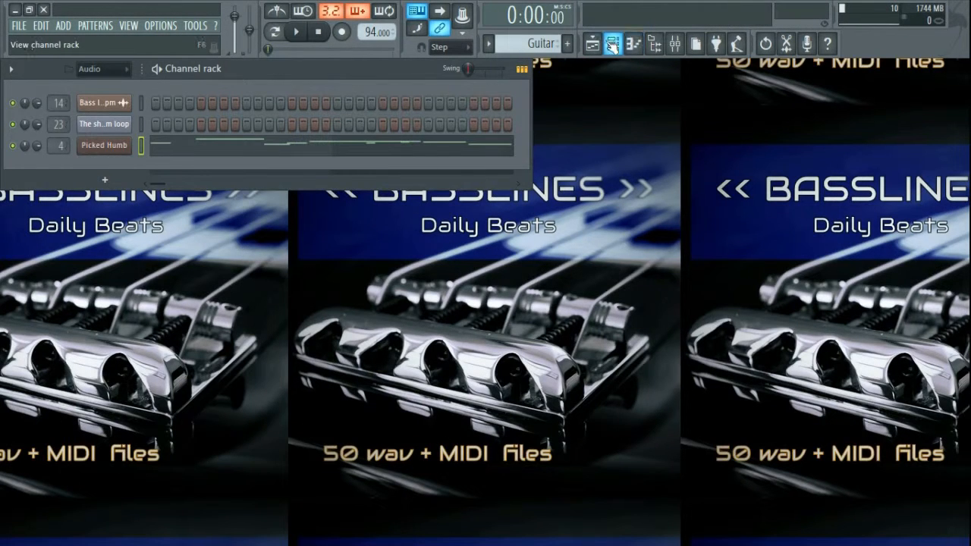
pyautogui.click(613, 44)
pyautogui.press('space')
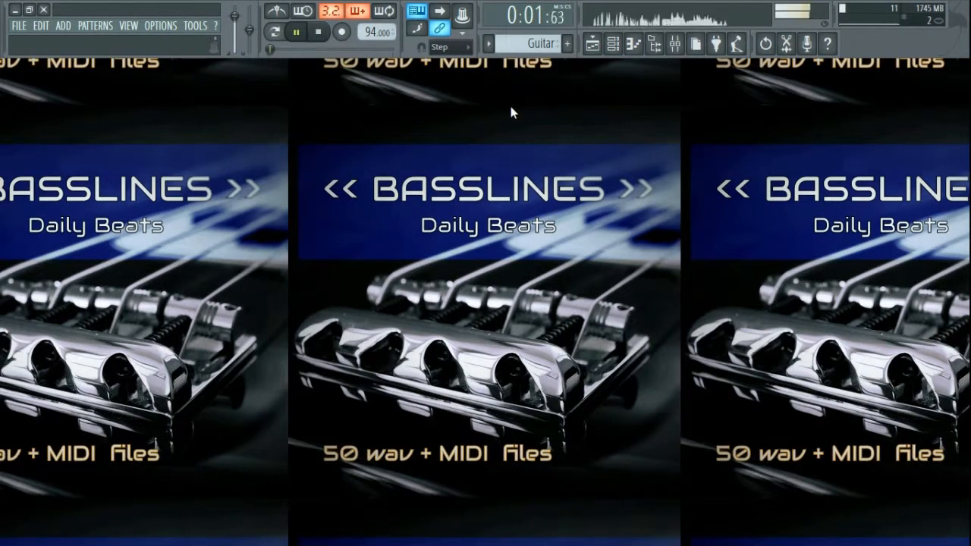